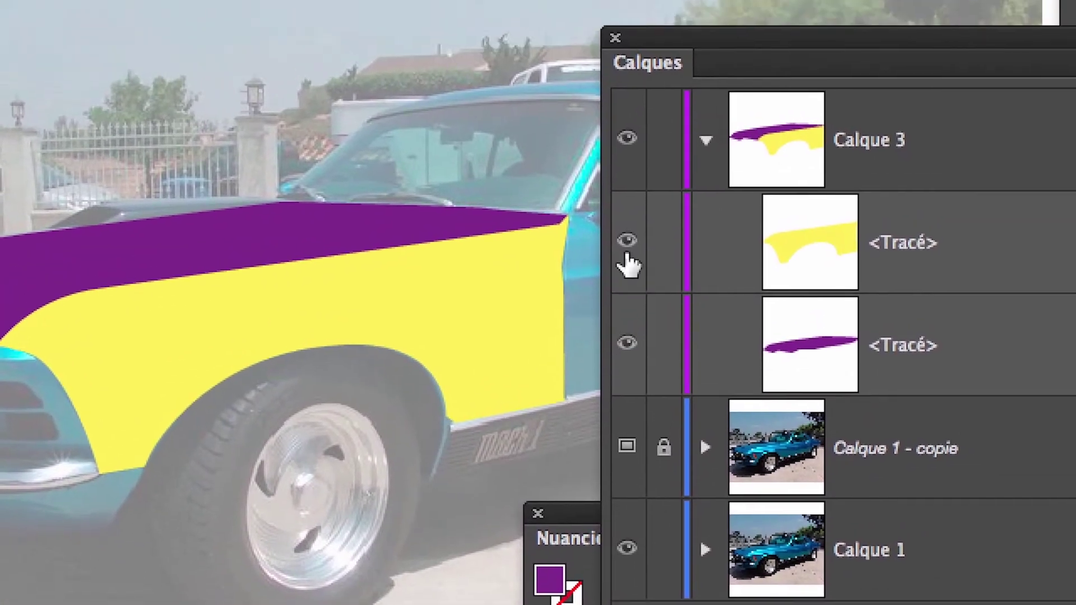
- Hide and show the yellow fender path in Calque 3 to check which part of the car it covers
click(628, 188)
click(627, 252)
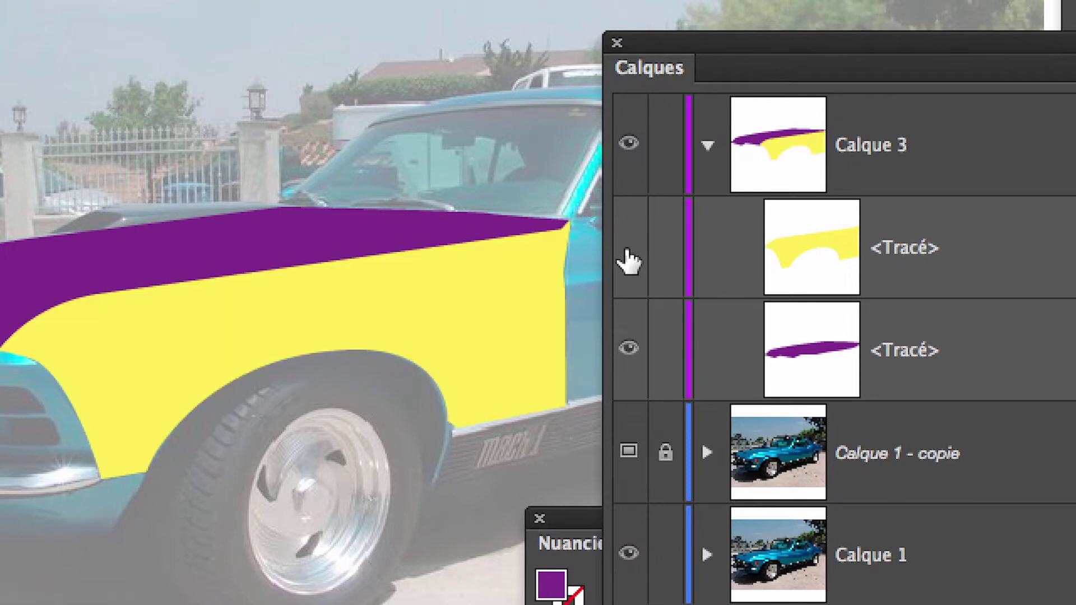
click(628, 252)
click(627, 252)
click(628, 252)
click(628, 253)
click(627, 252)
click(627, 252)
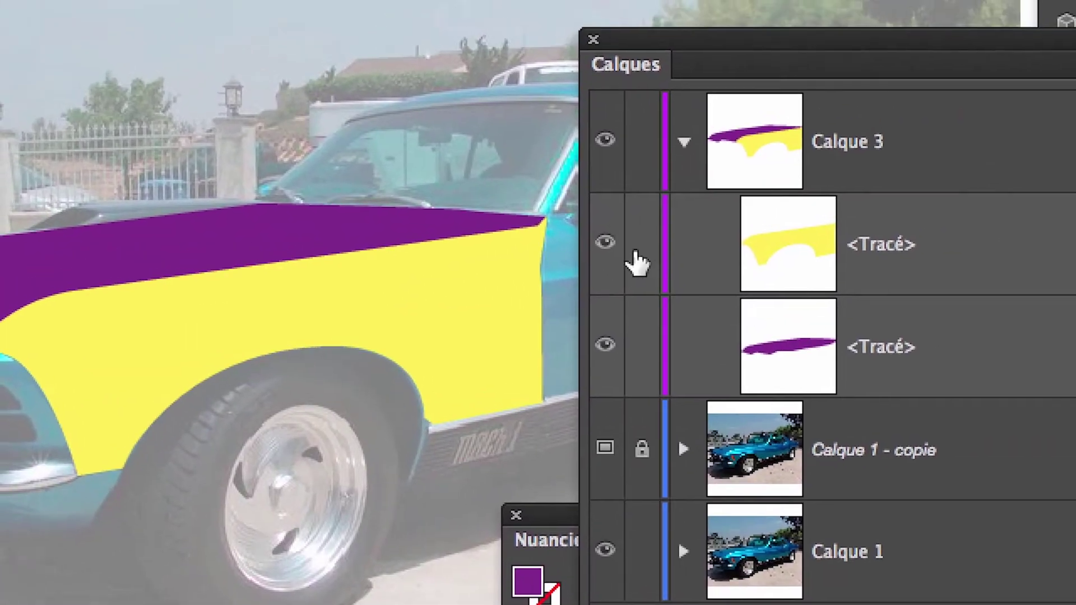
click(604, 247)
click(604, 246)
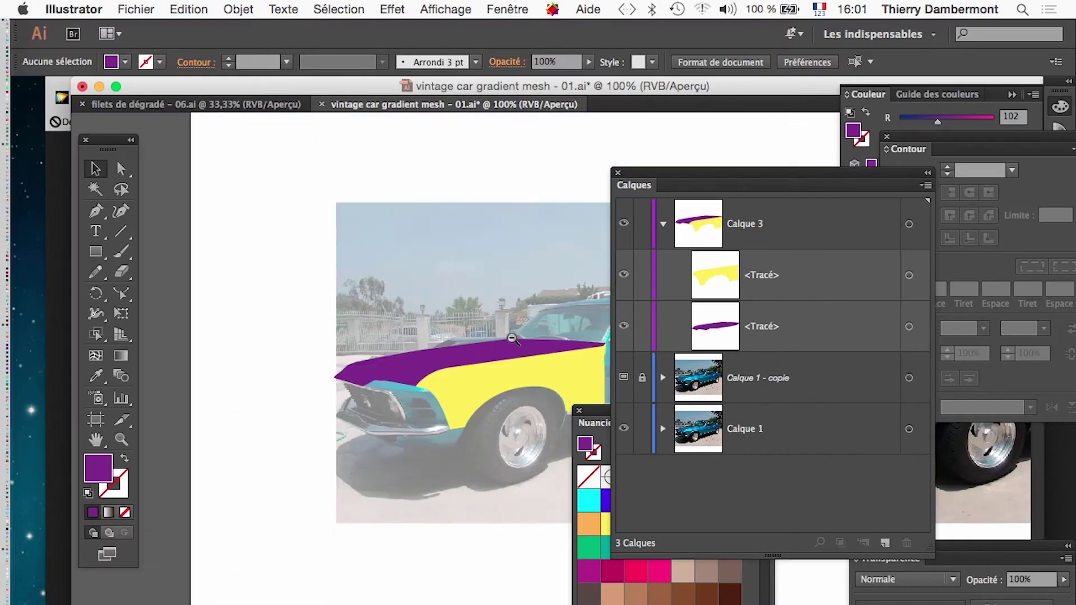
- Reposition the Calques panel clear of the reference photo and save the document
alt+super+click(511, 339)
drag(539, 494, 335, 362)
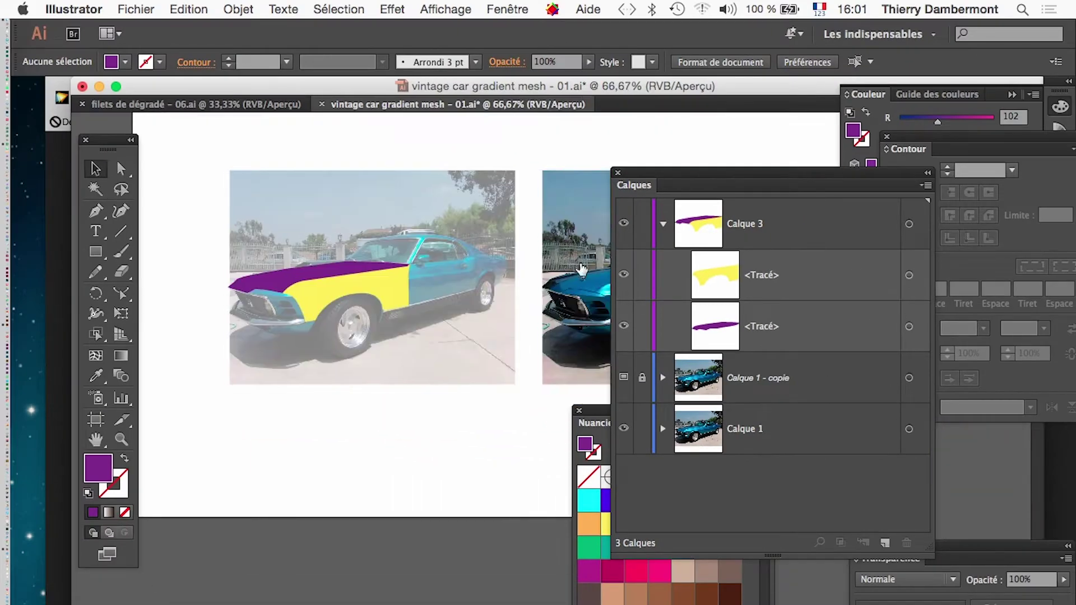
drag(637, 181, 401, 487)
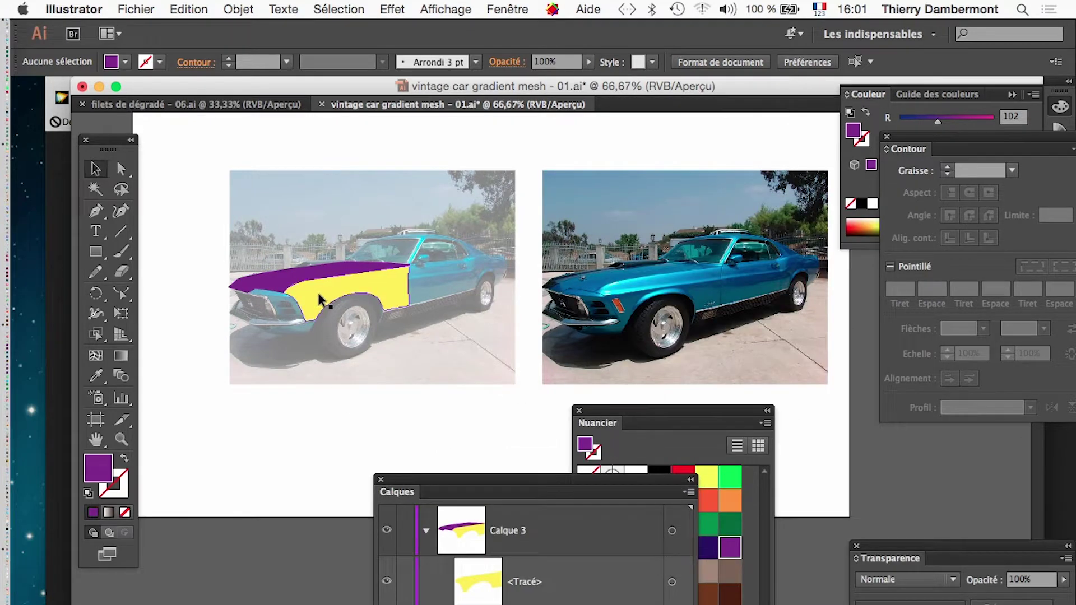
click(150, 6)
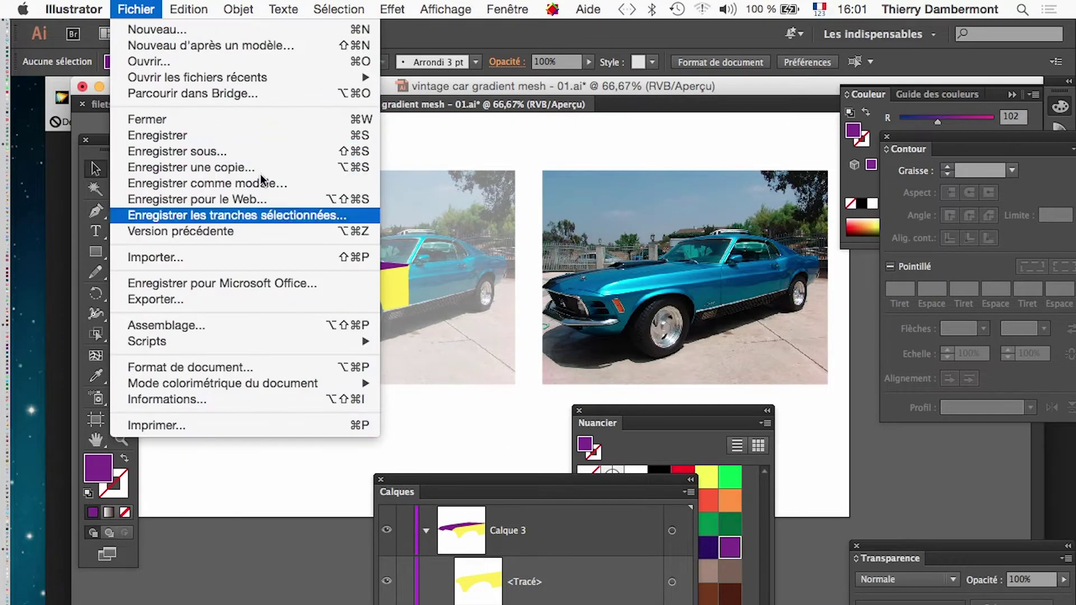
click(450, 409)
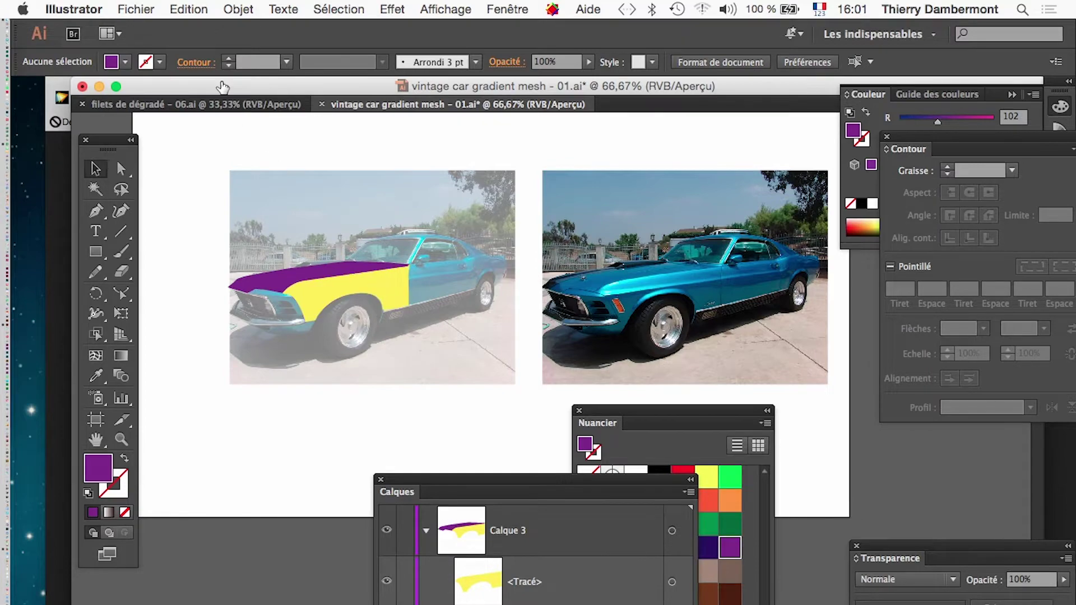
click(136, 7)
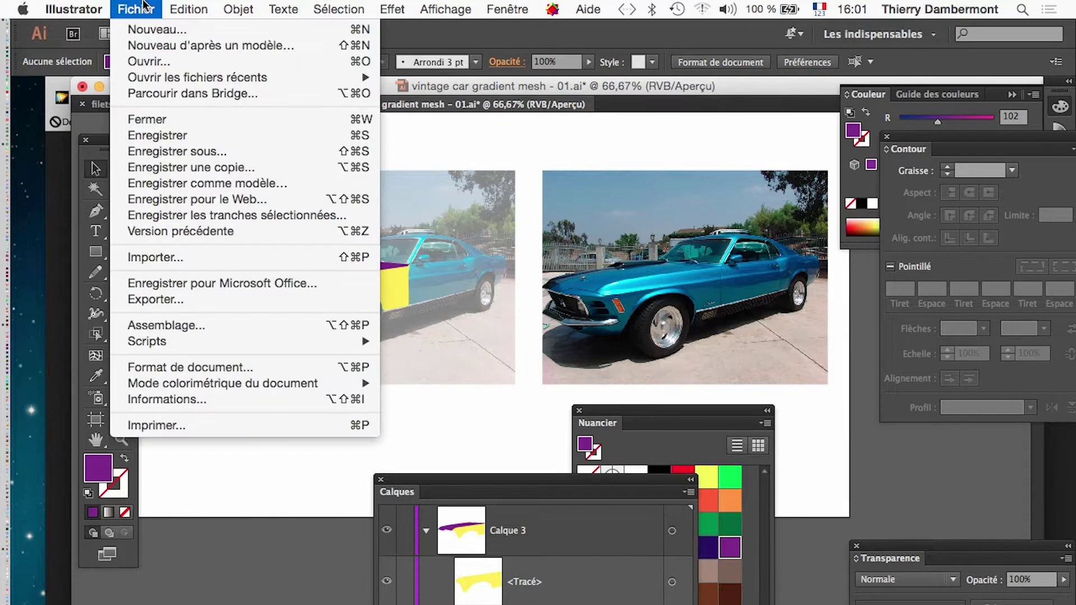
click(187, 141)
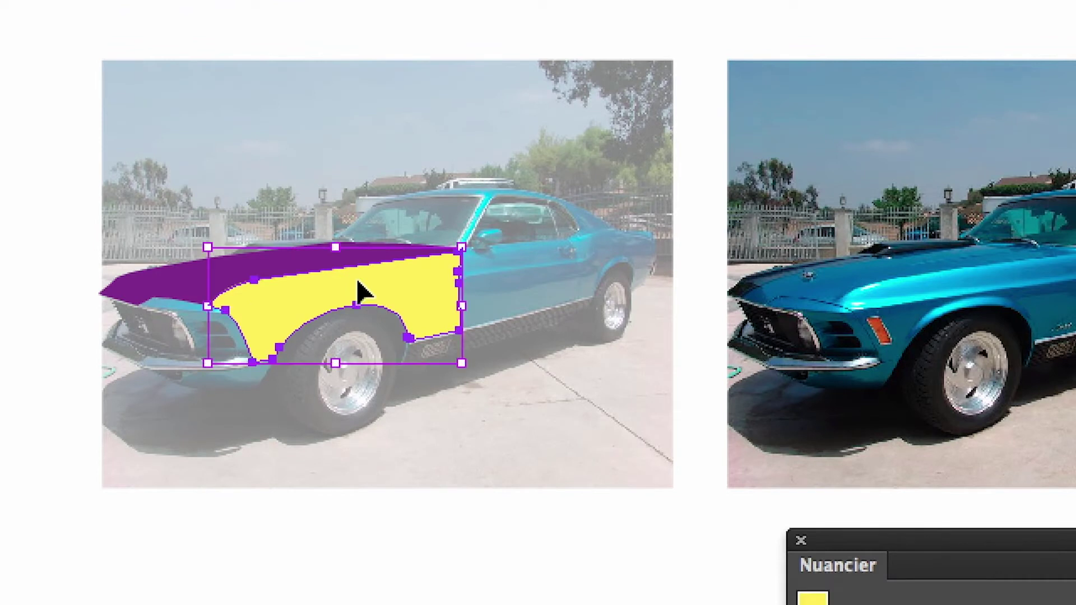
- Start a gradient mesh on the yellow fender path with the preview on and 2 rows
scroll(364, 292, up, 1)
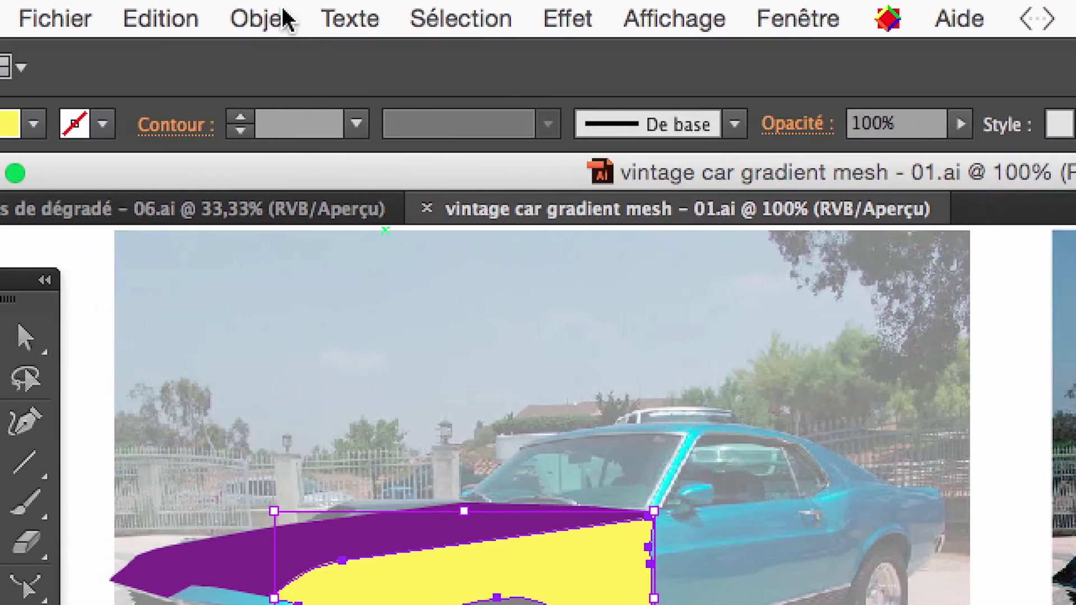
click(284, 17)
click(313, 425)
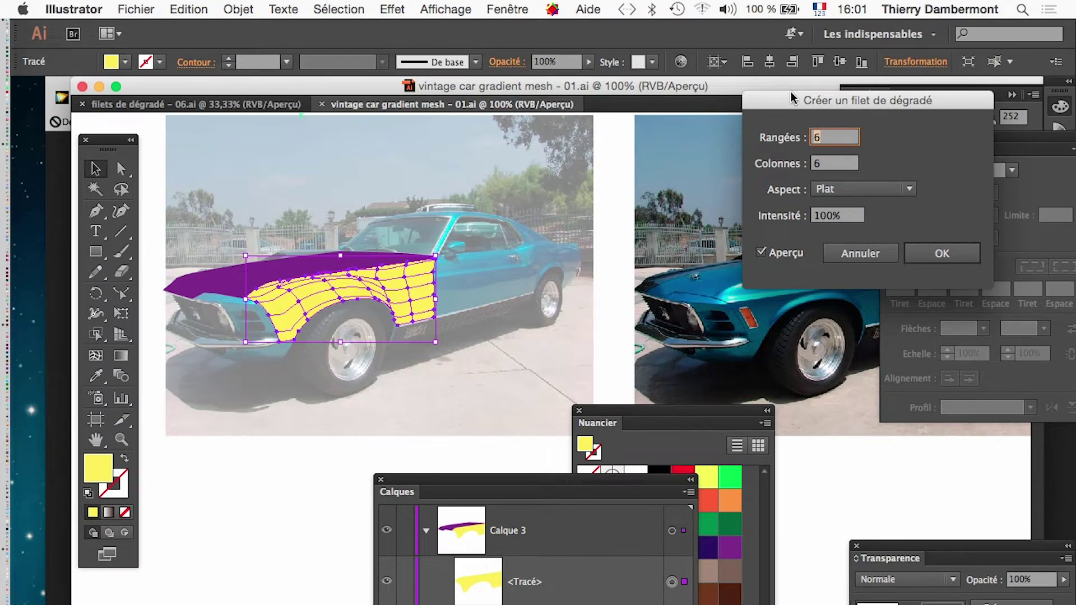
drag(792, 99, 503, 187)
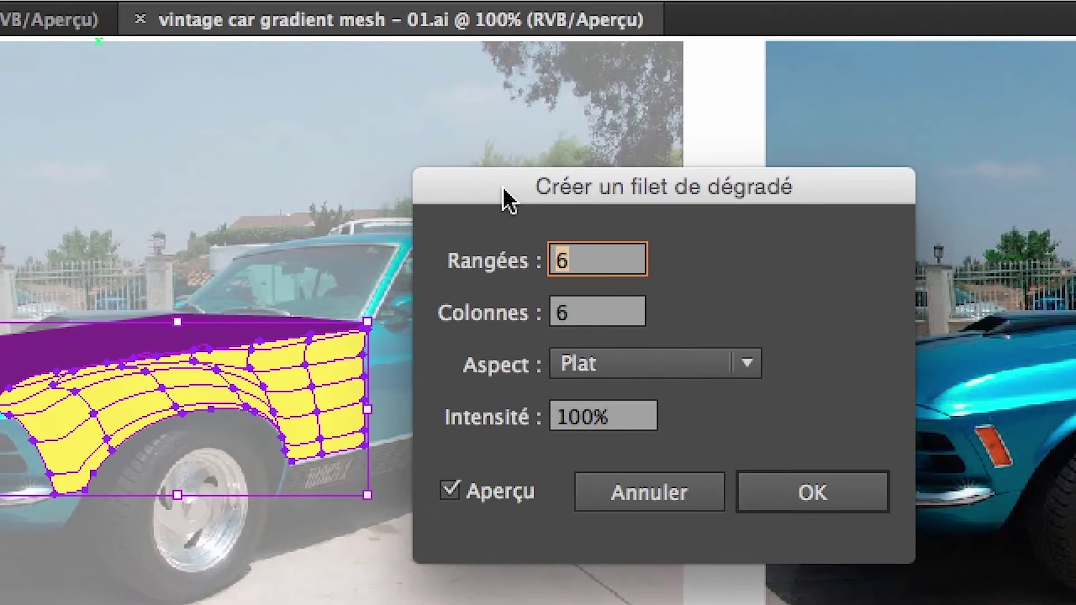
text(2)
key(Tab)
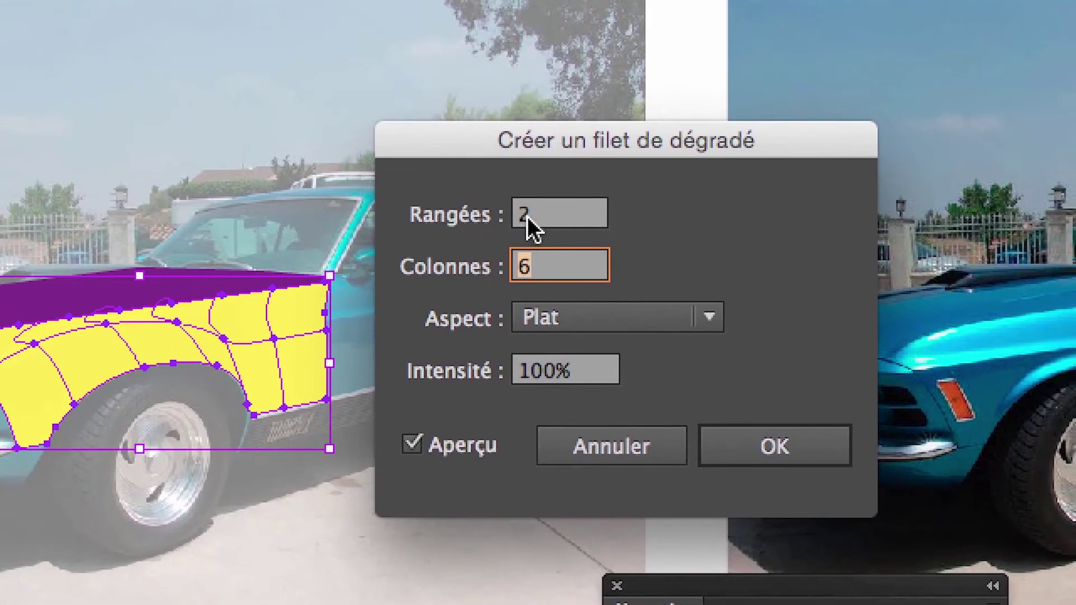
- Preview the mesh with 1 row, settle on 2 rows and 4 columns with the Plat appearance, and create it
click(552, 259)
double_click(521, 215)
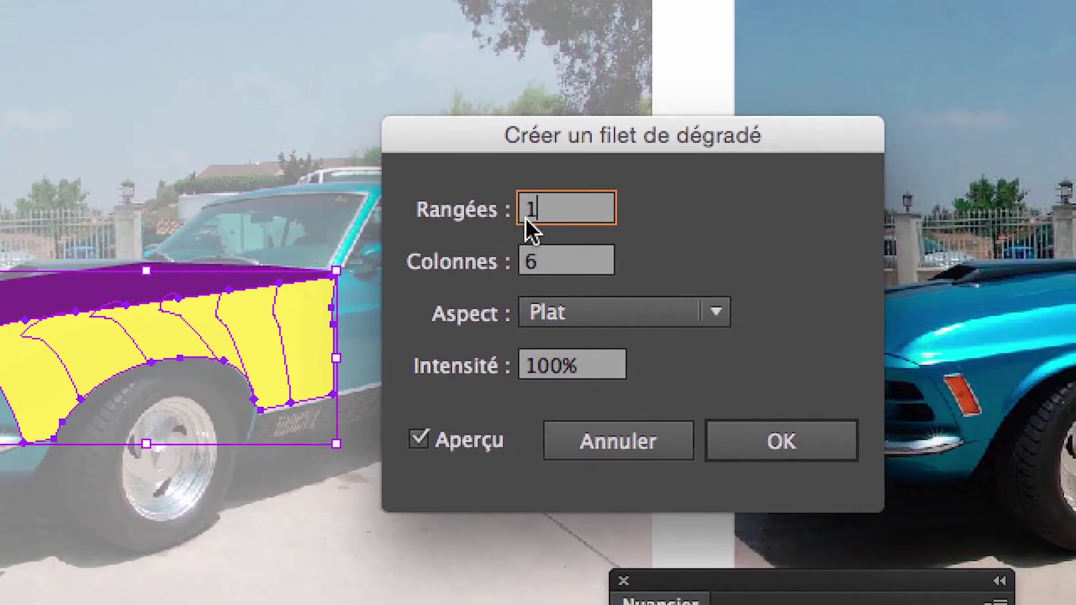
drag(561, 278, 514, 296)
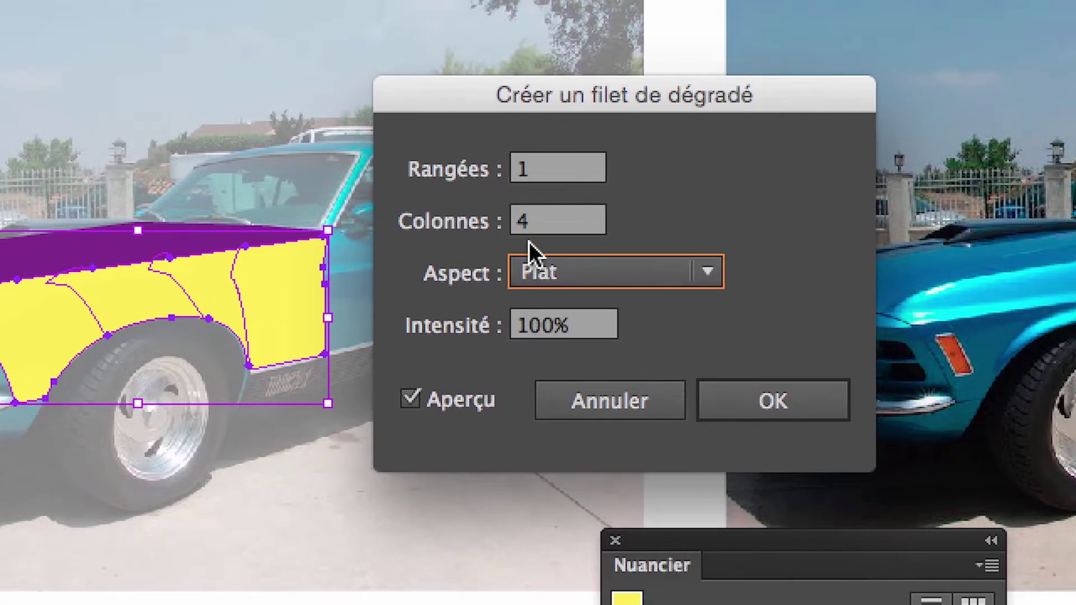
drag(566, 215, 514, 182)
text(2)
key(Tab)
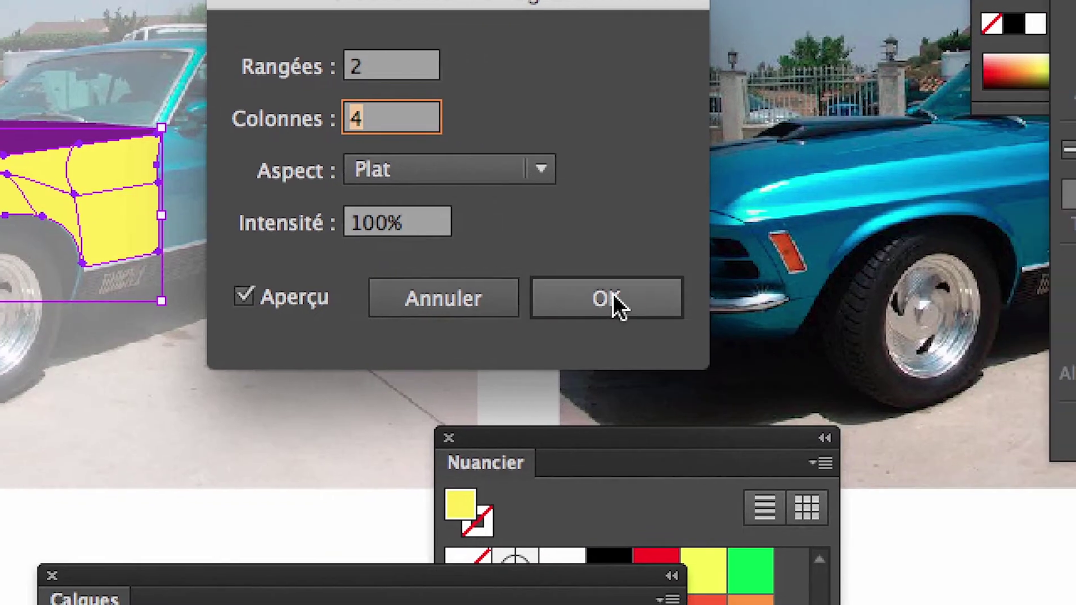
click(792, 449)
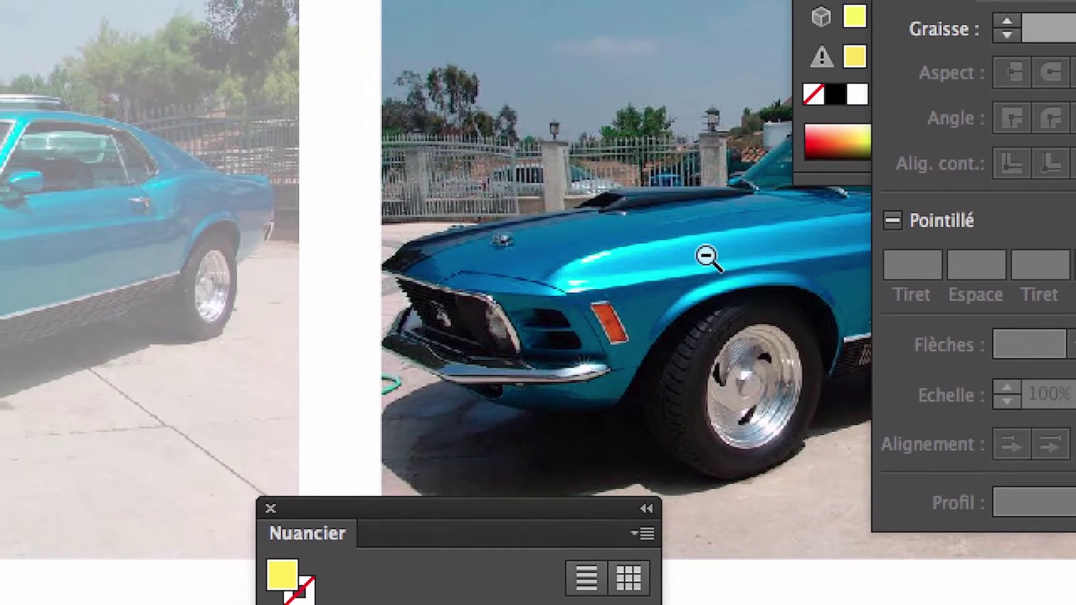
- Recolour the whole fender mesh with a blue sampled by the Eyedropper from the car body in the reference photo
alt+super+click(672, 252)
drag(392, 350, 603, 162)
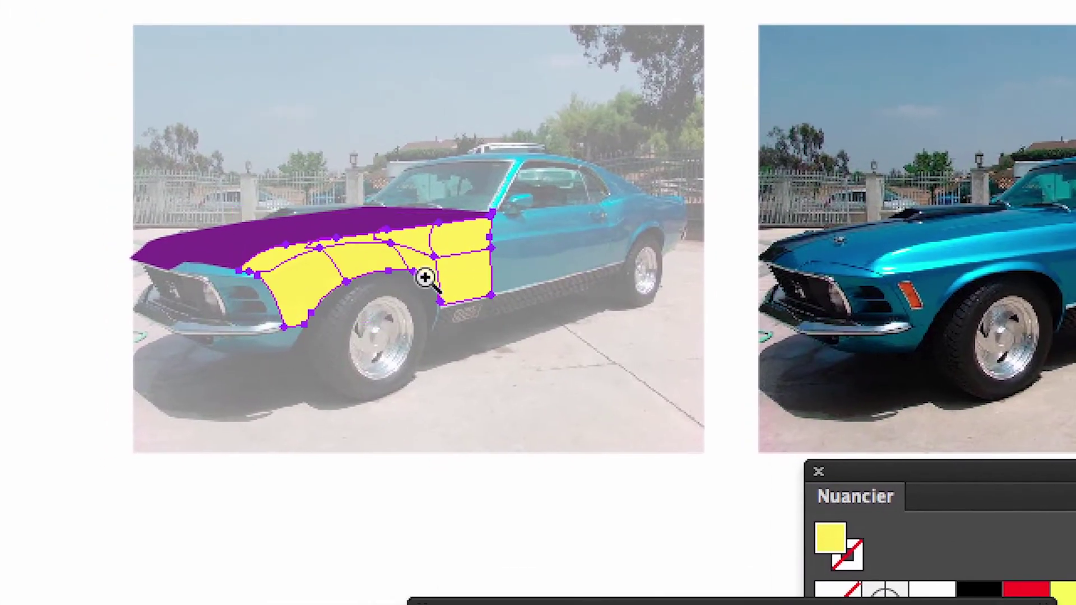
super+click(424, 277)
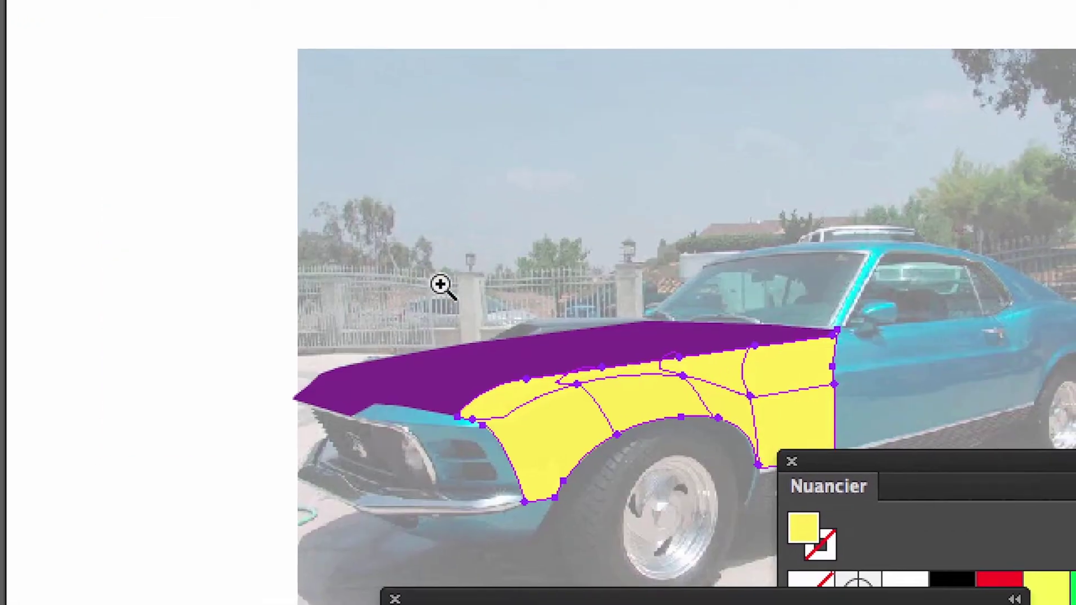
drag(616, 409, 146, 237)
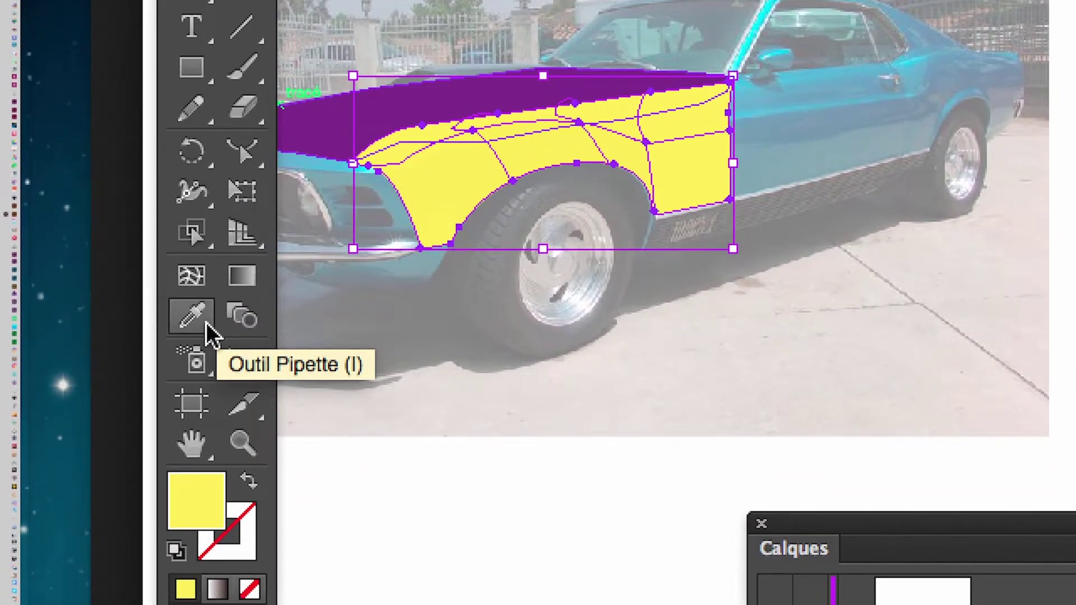
click(192, 471)
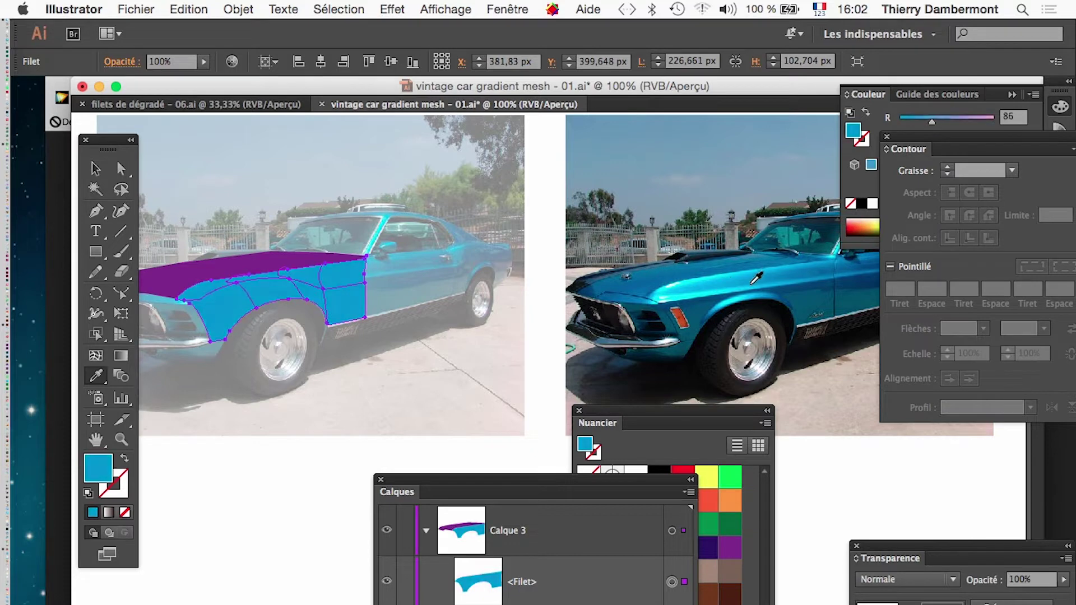
click(730, 288)
click(737, 284)
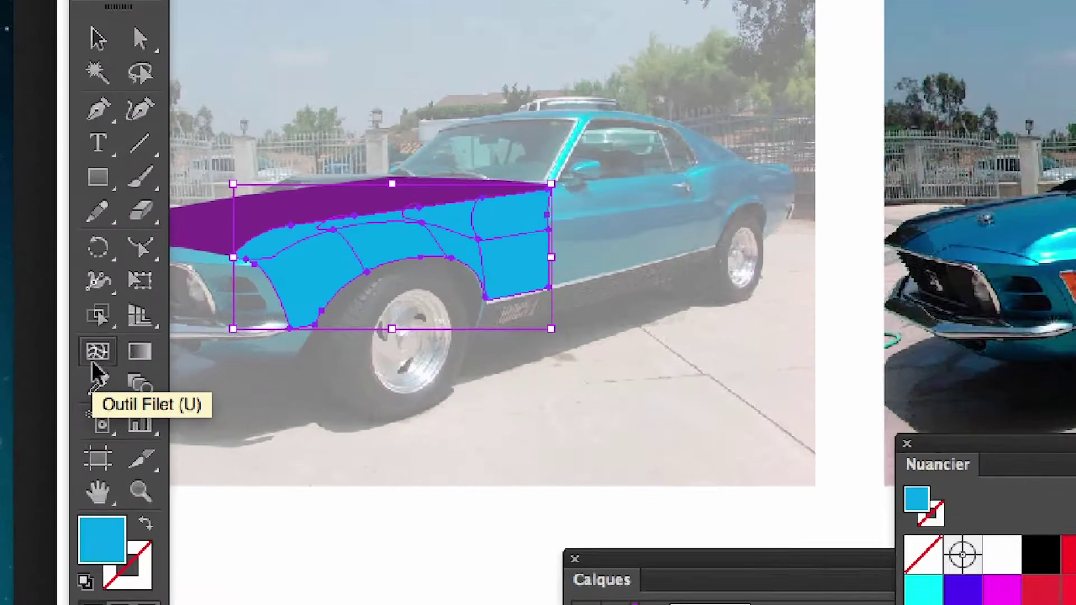
- Add a lengthwise mesh line along the fender's upper edge with the Mesh tool, undoing a trial crosswise line near the front
click(93, 361)
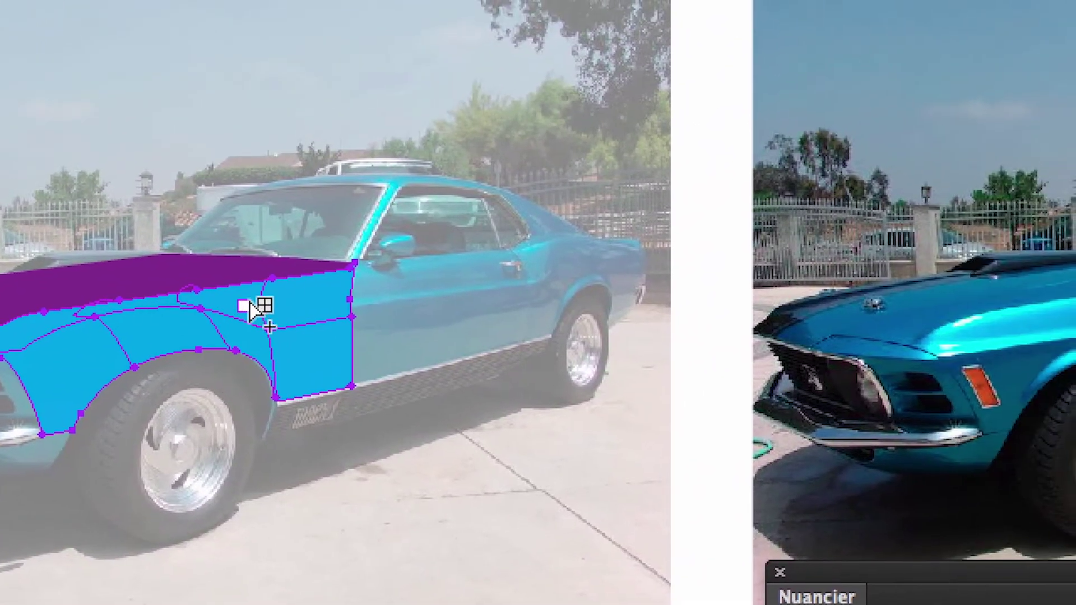
scroll(252, 299, up, 2)
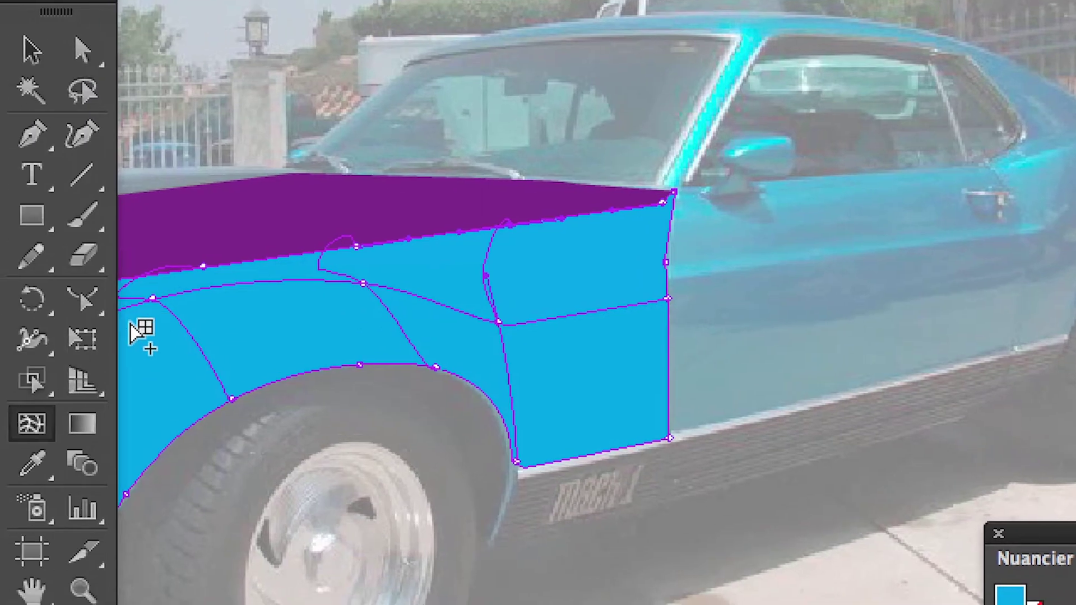
key(space)
drag(153, 325, 672, 335)
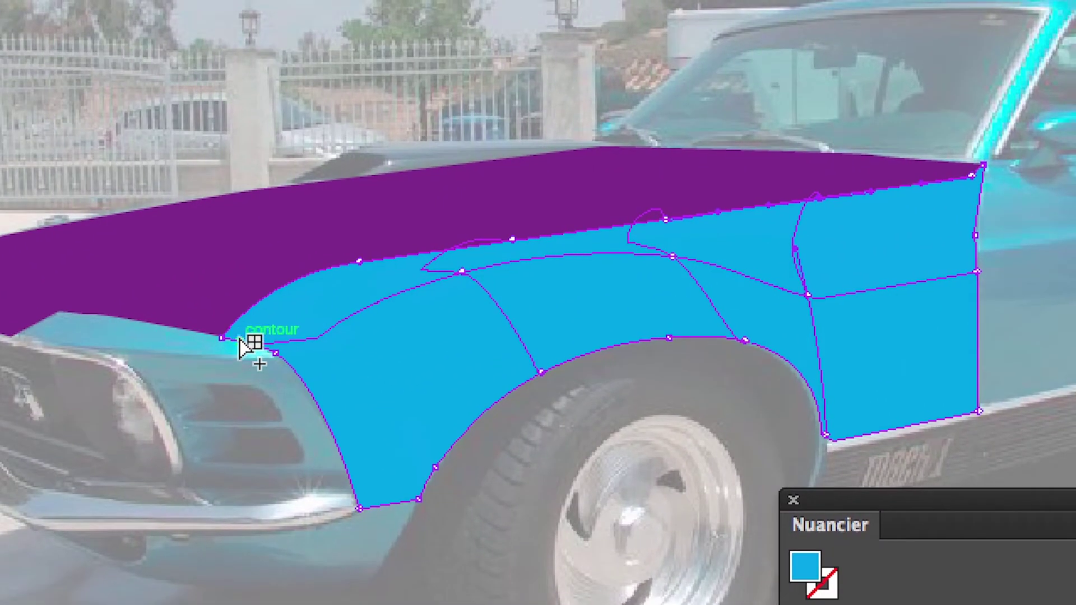
key(u)
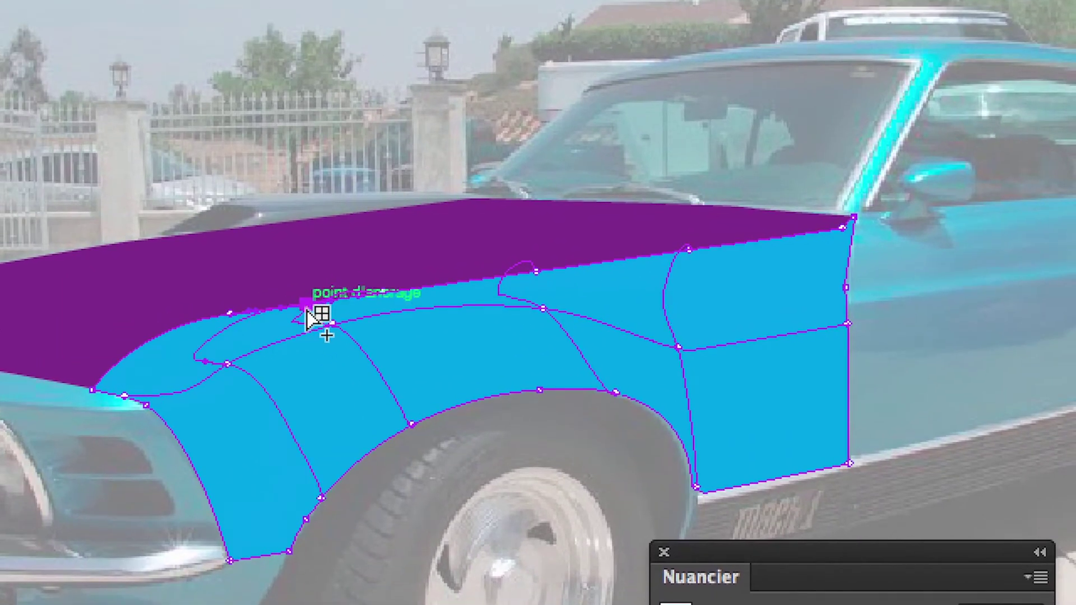
key(super+z)
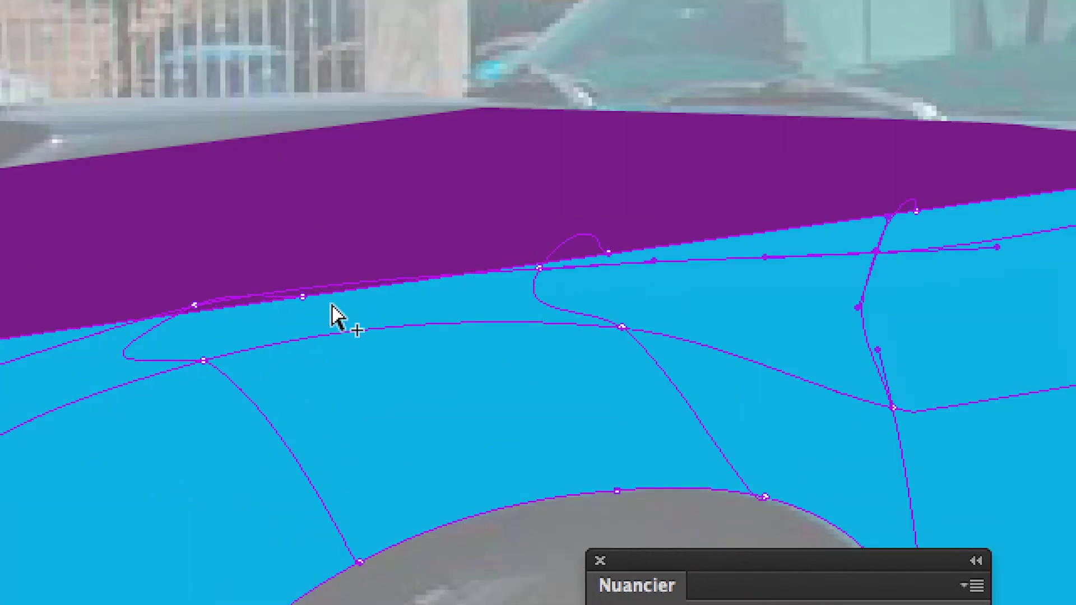
- Reposition the mesh points of the upper lengthwise line, including its front end point on the fender outline
drag(284, 305, 285, 339)
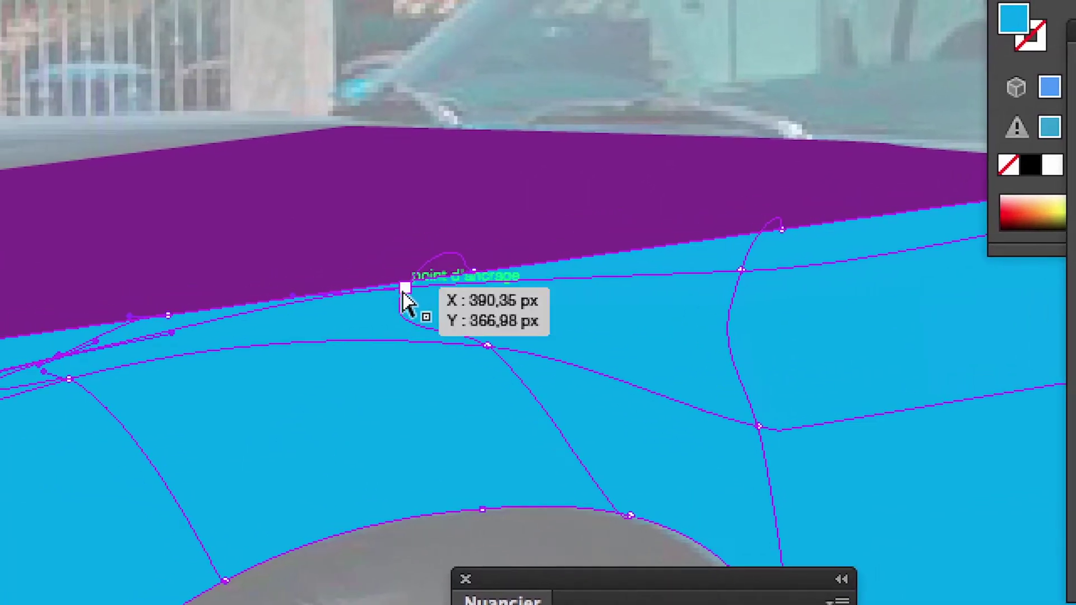
mouse_move(403, 294)
mouse_down()
mouse_move(408, 316)
mouse_move(404, 300)
mouse_up()
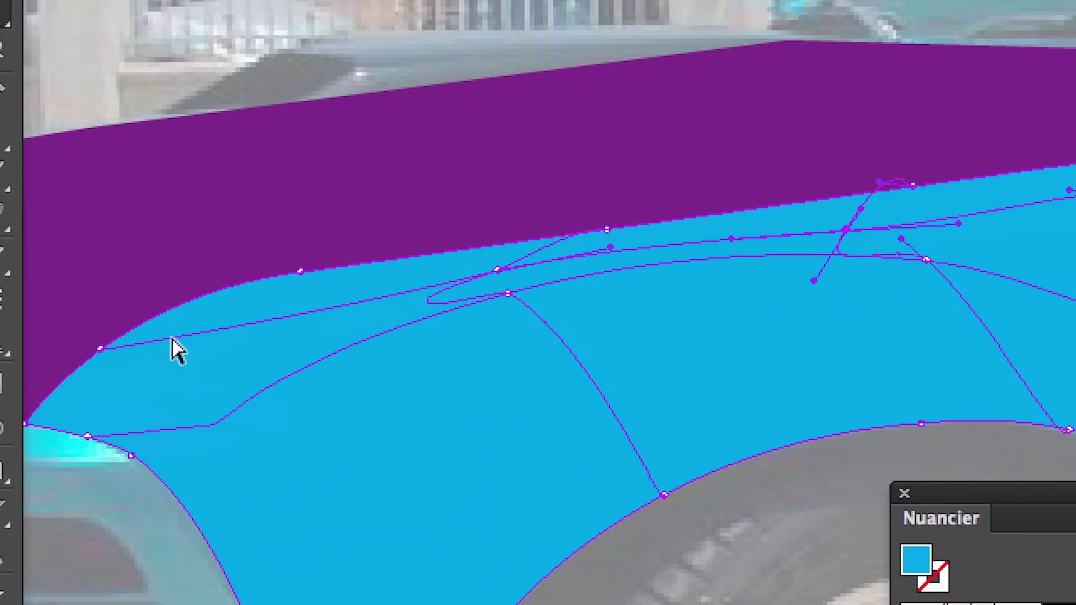
click(115, 341)
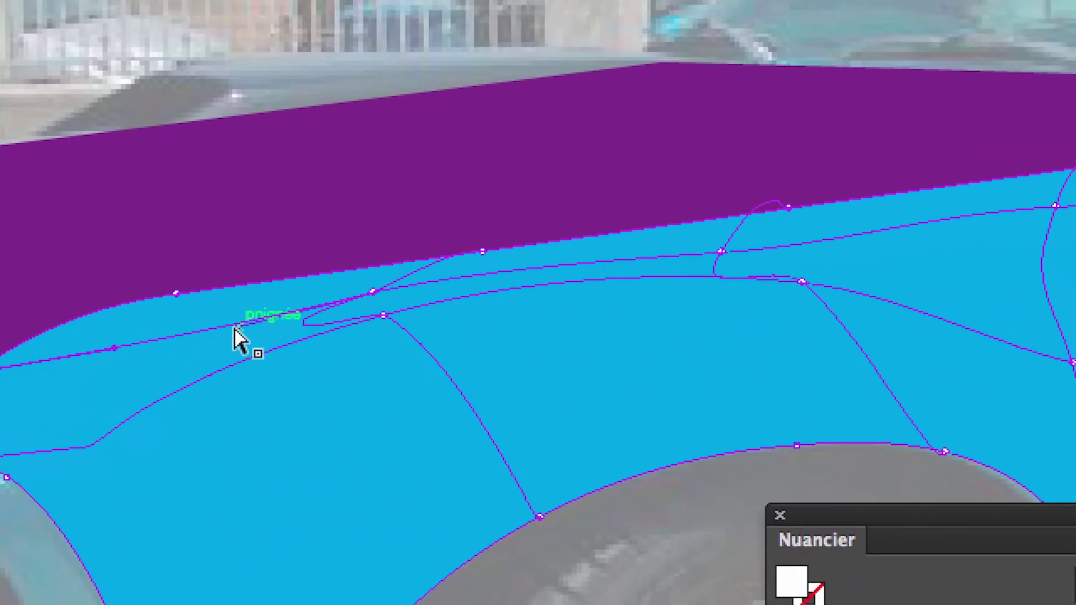
click(140, 346)
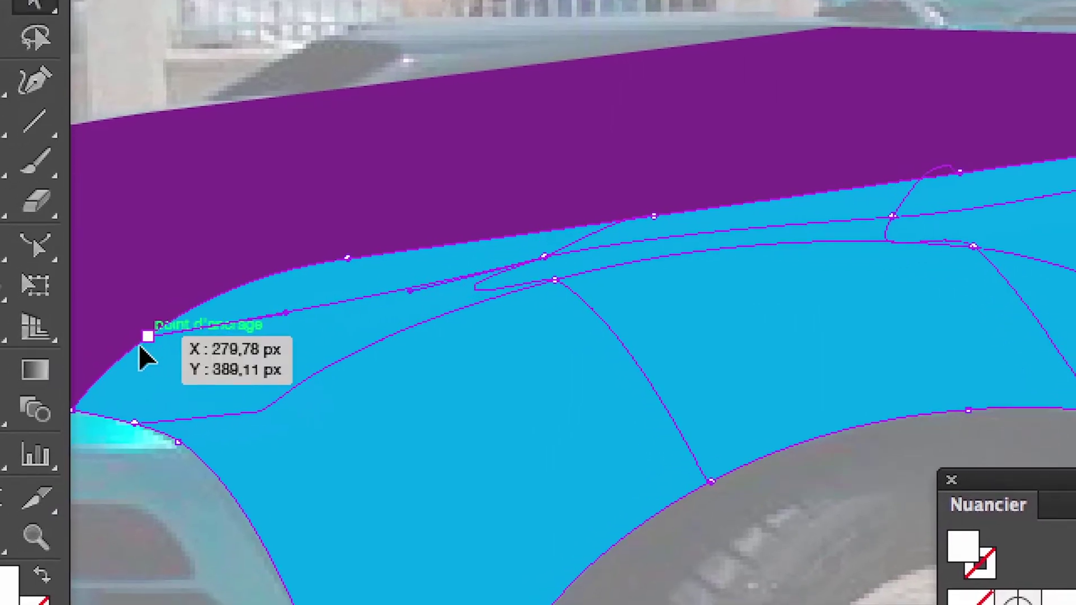
drag(140, 348, 126, 363)
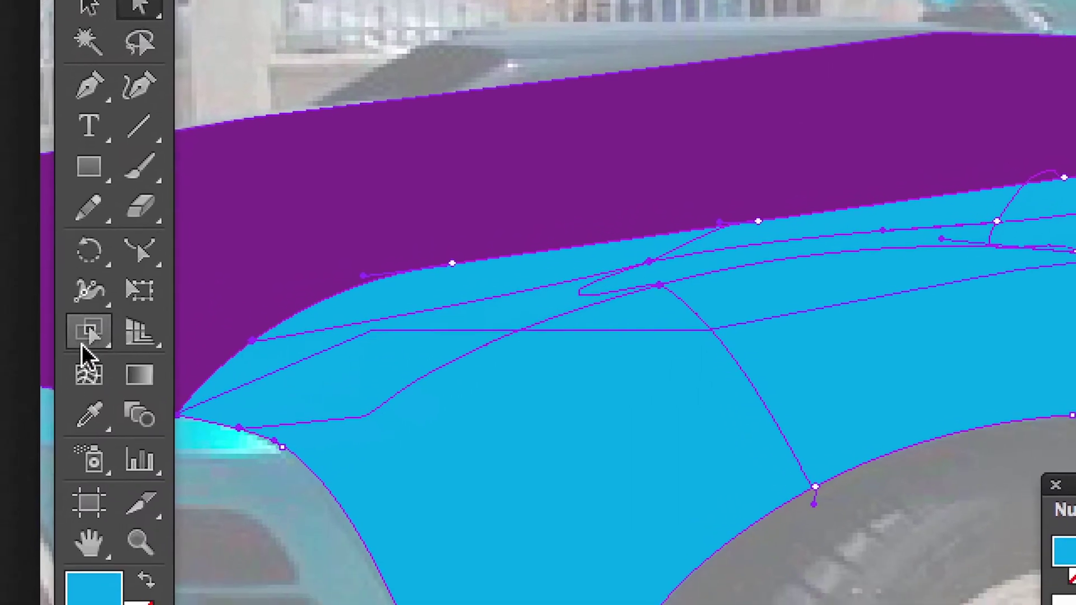
- Add a crosswise mesh line near the front of the fender and activate the Direct Selection tool for its points
click(85, 356)
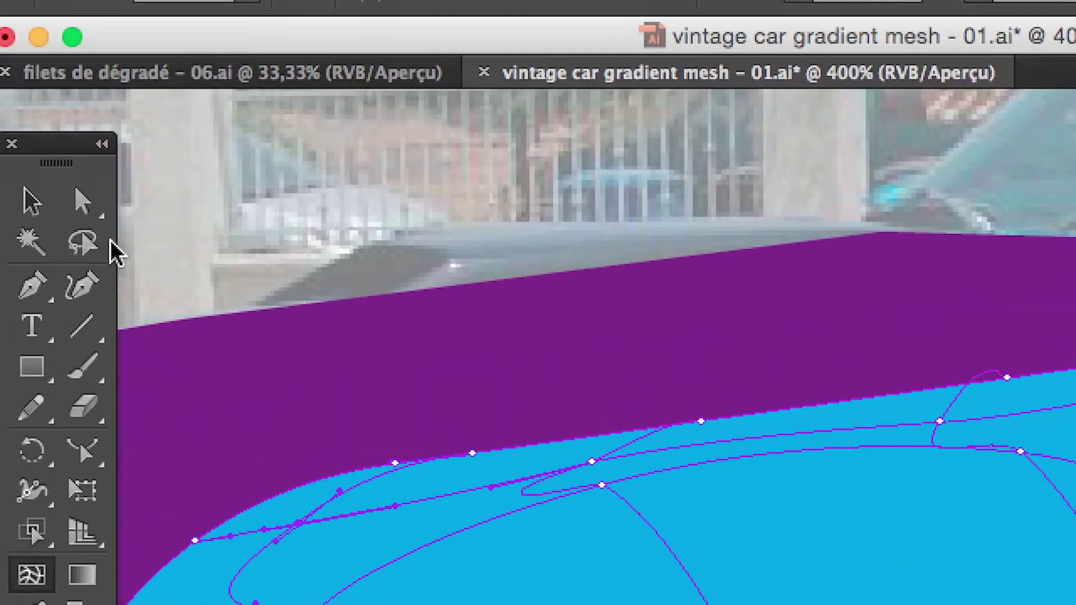
click(98, 227)
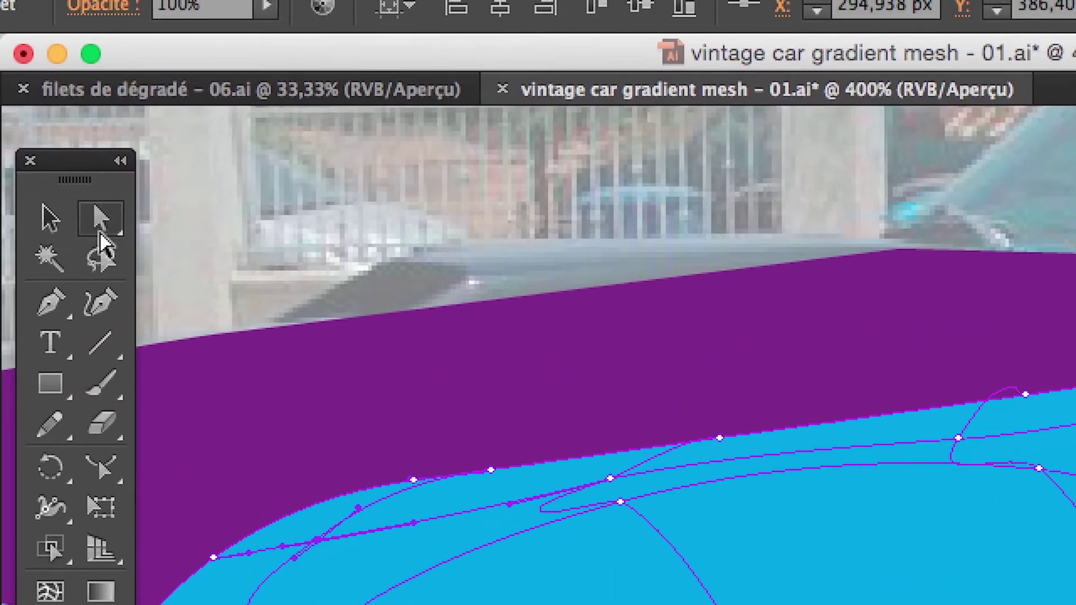
click(219, 375)
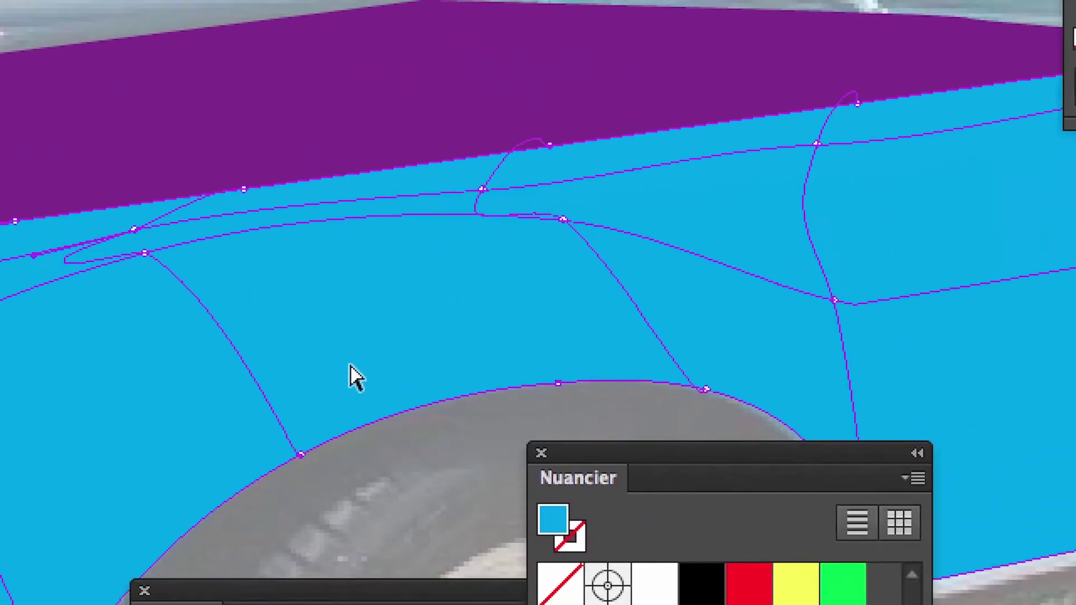
- Select the mesh points along the front crosswise line and the adjacent one on the upper lengthwise line, undoing a trial move
drag(441, 400, 431, 400)
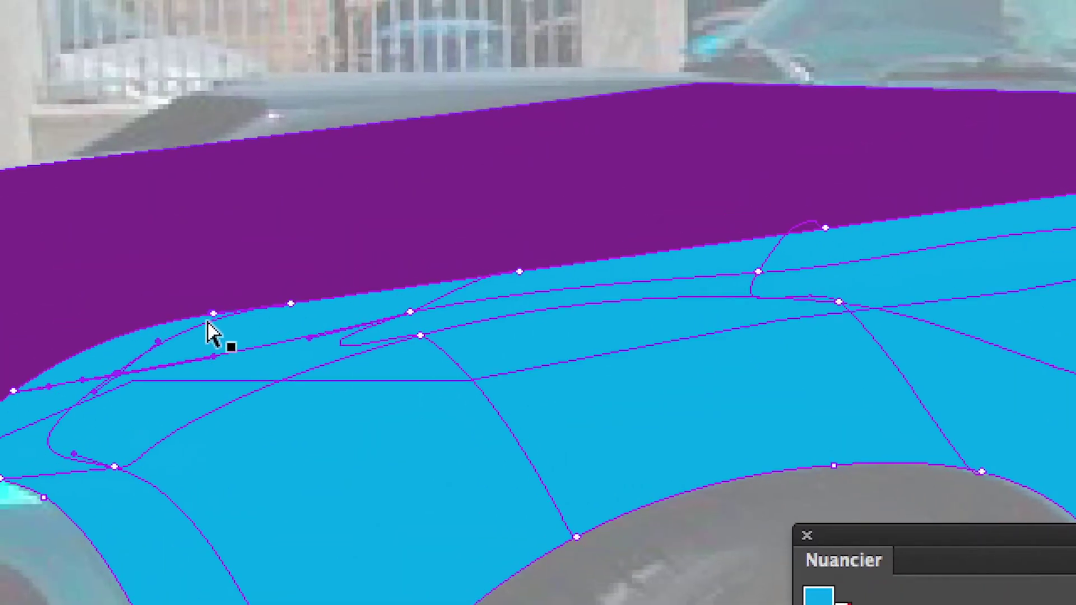
click(454, 278)
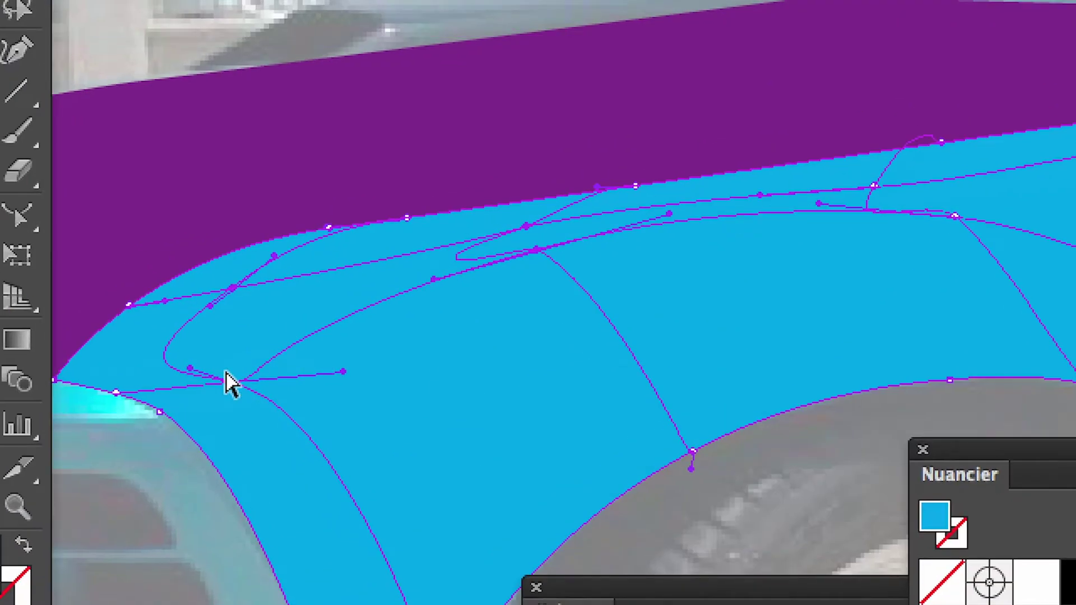
drag(227, 377, 240, 394)
key(super+z)
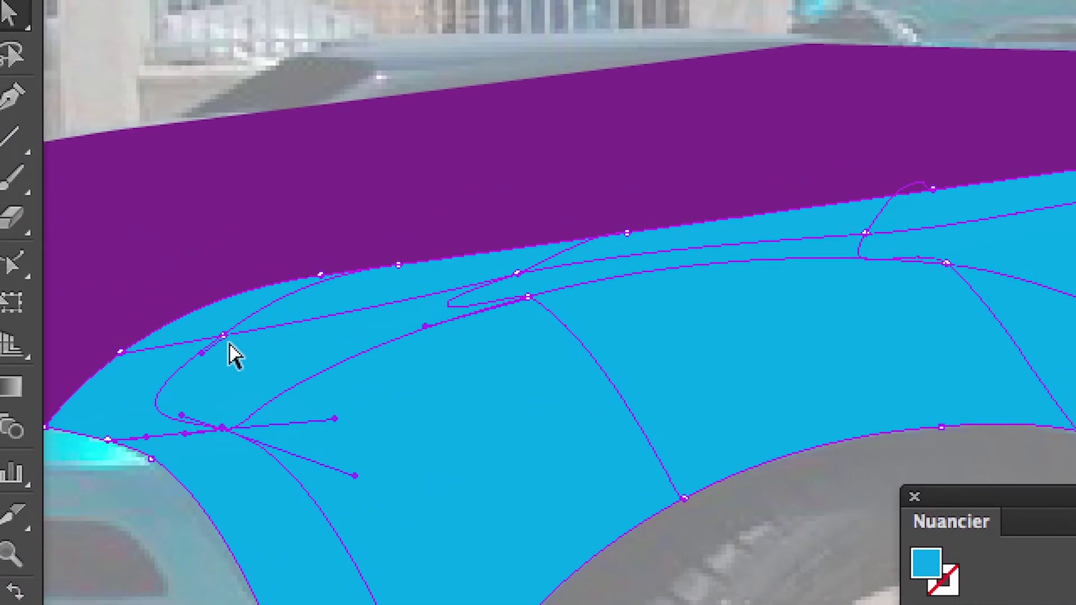
click(218, 264)
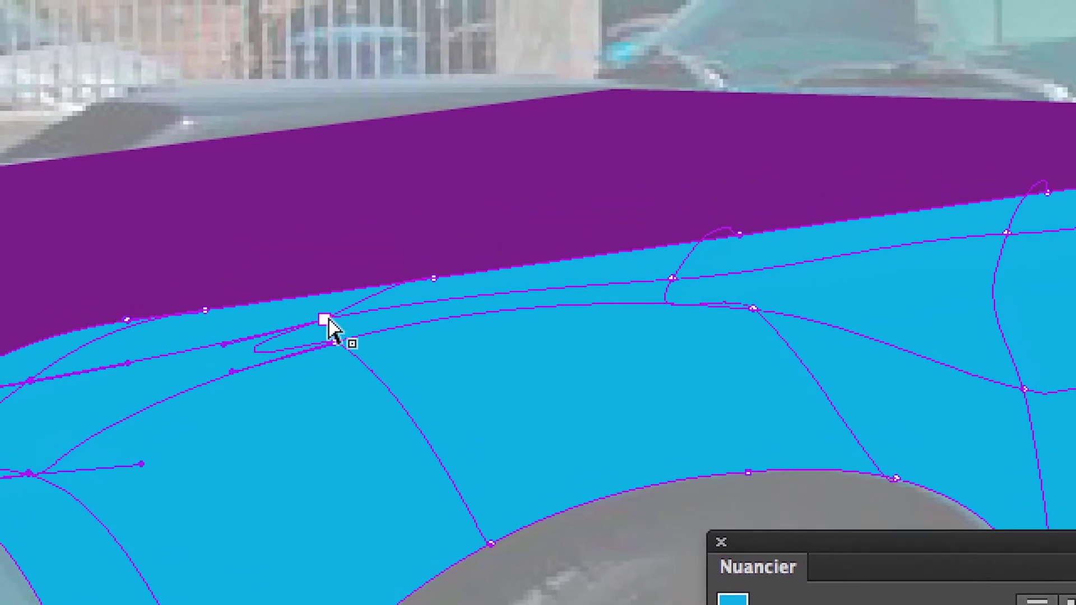
click(328, 321)
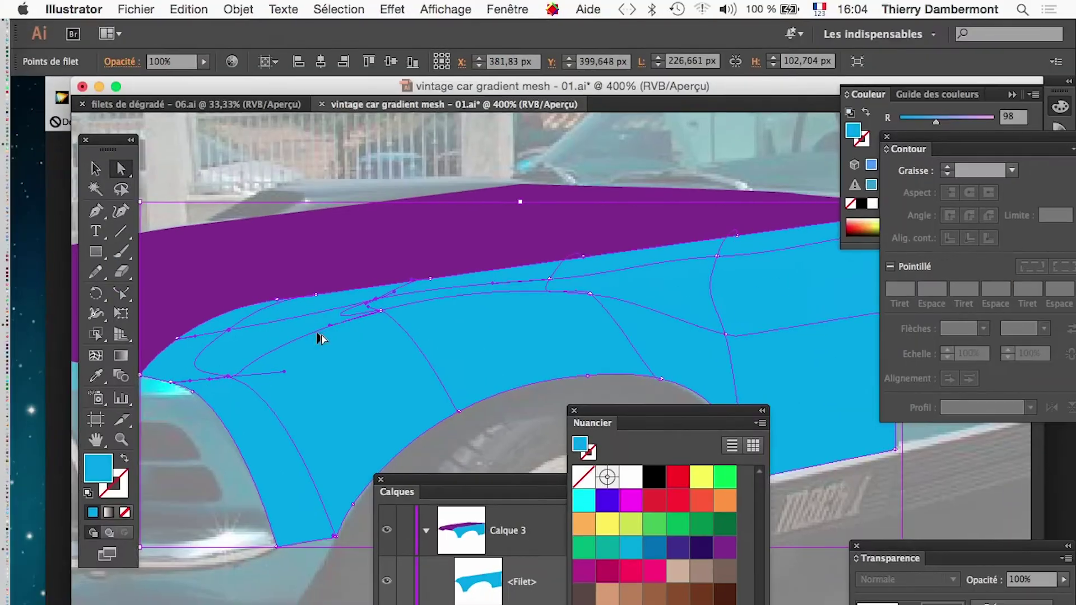
- Recolour the selected front mesh points with a bright cyan sampled by the Eyedropper from the fender highlight in the reference photo
alt+super+click(424, 394)
alt+super+click(610, 434)
alt+super+click(512, 388)
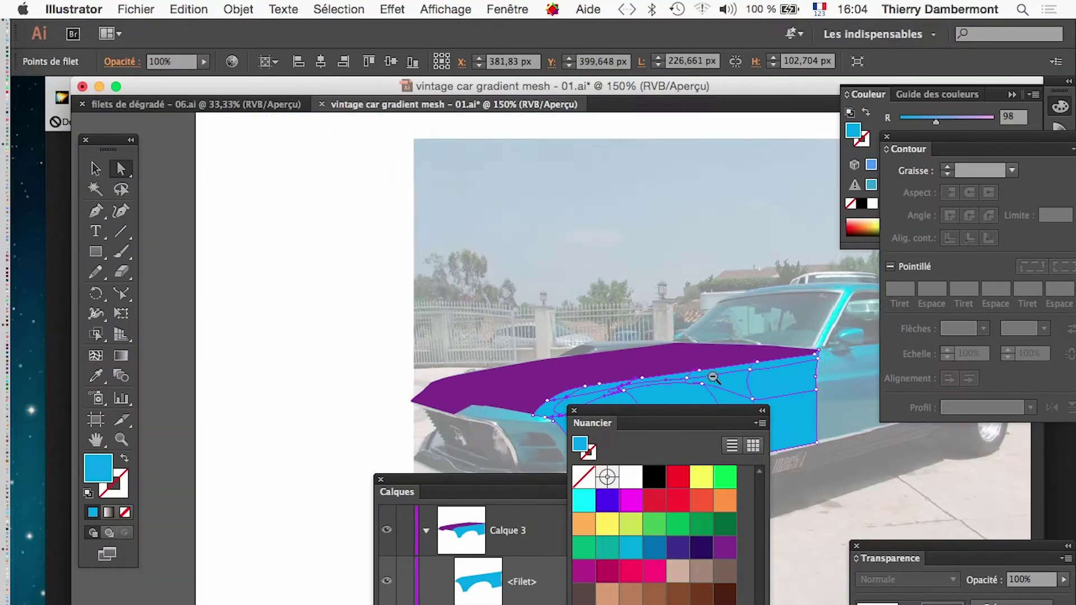
alt+super+click(751, 375)
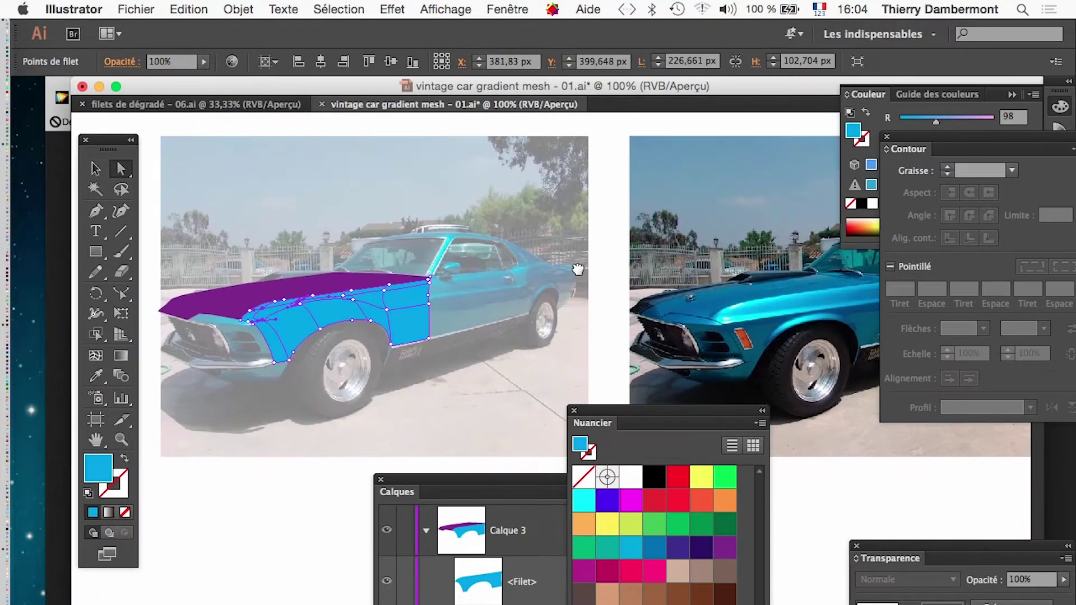
drag(577, 269, 574, 258)
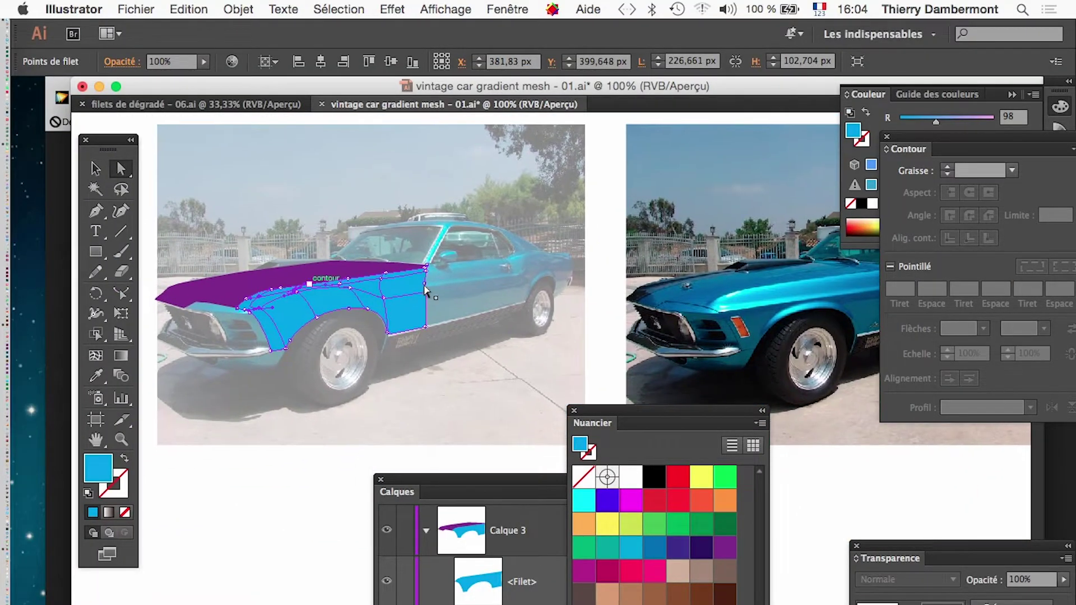
click(96, 375)
click(724, 301)
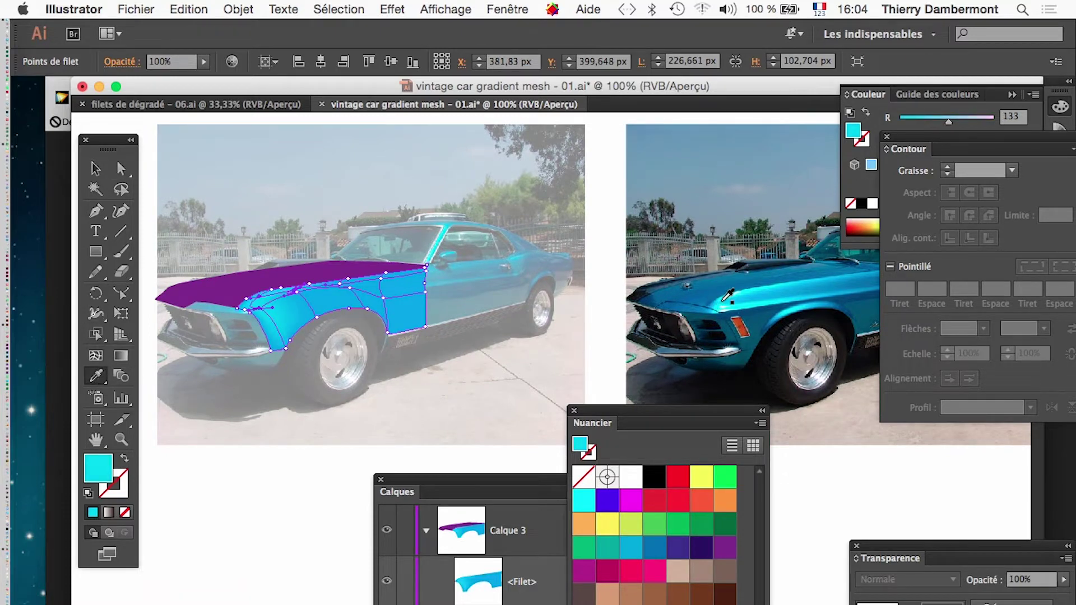
click(729, 300)
scroll(254, 292, up, 3)
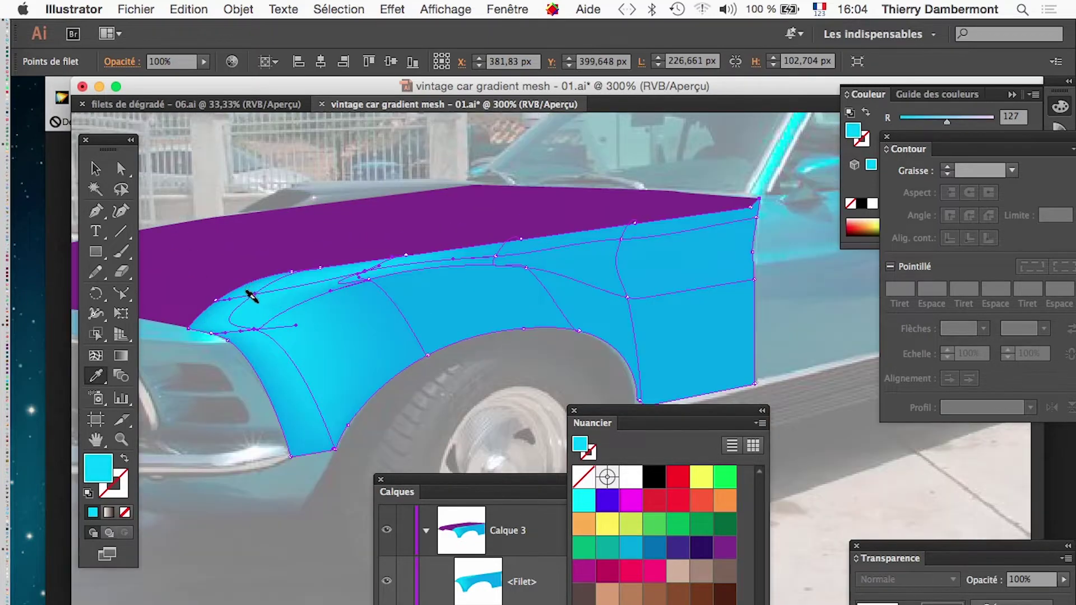
scroll(250, 294, down, 3)
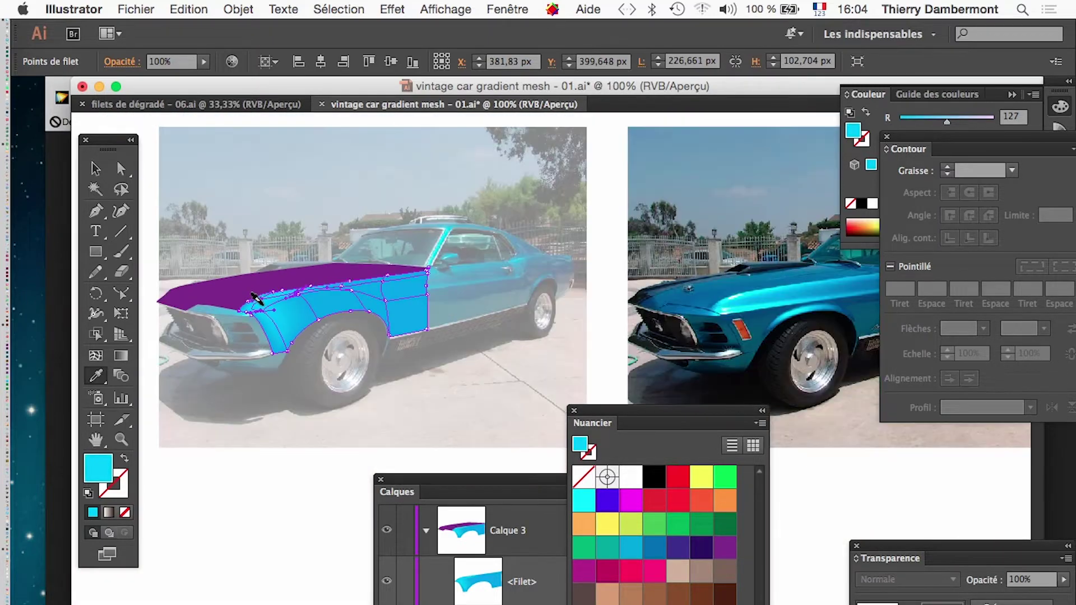
scroll(253, 295, down, 1)
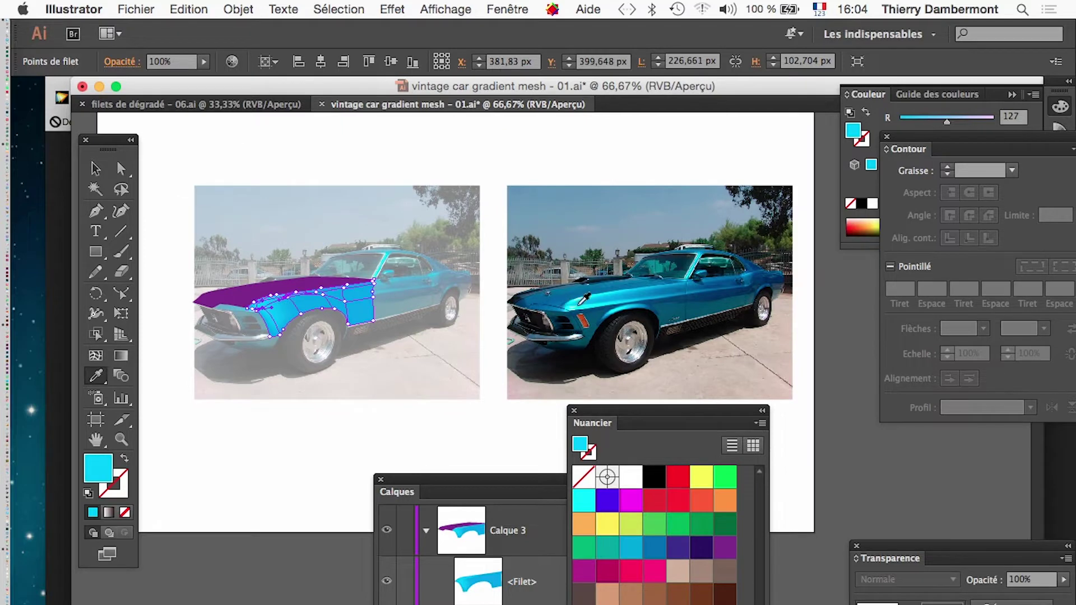
click(581, 297)
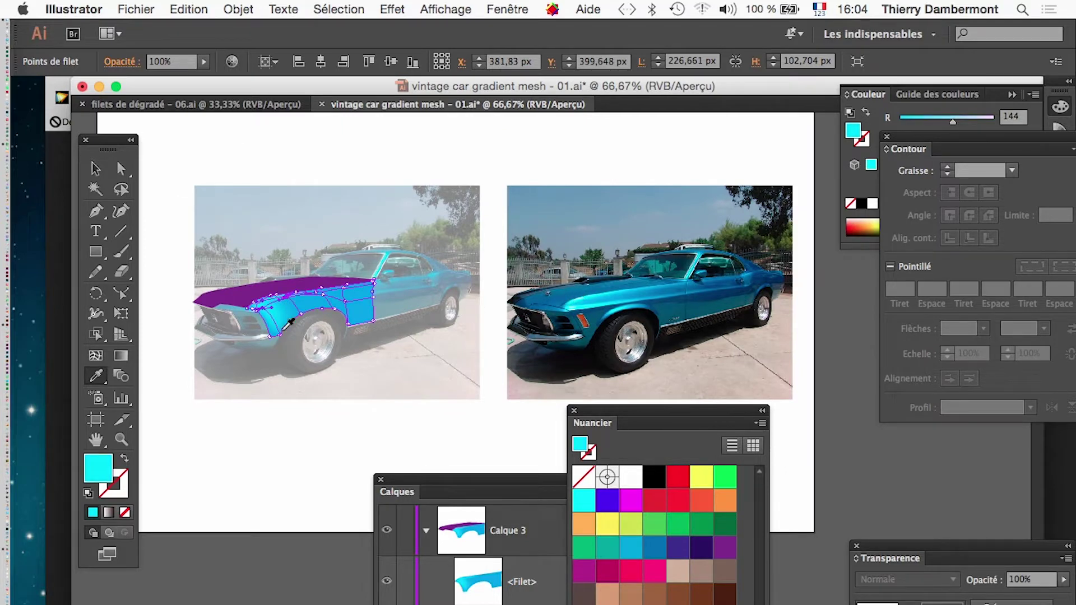
scroll(288, 324, up, 2)
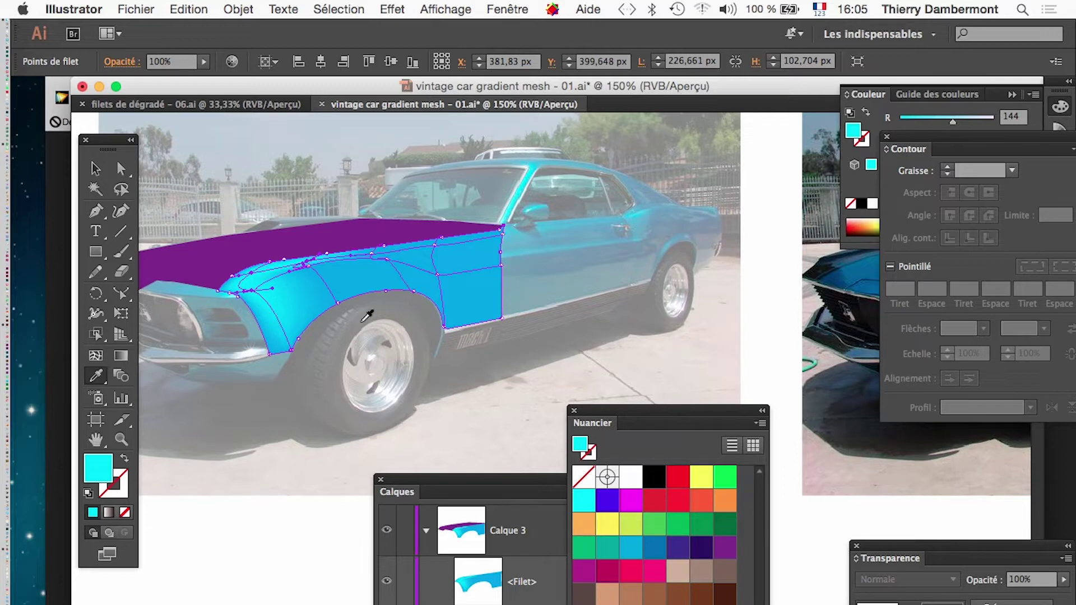
- Deselect the fender mesh with the Direct Selection tool and examine the new front highlight against the reference photo
click(121, 168)
click(288, 520)
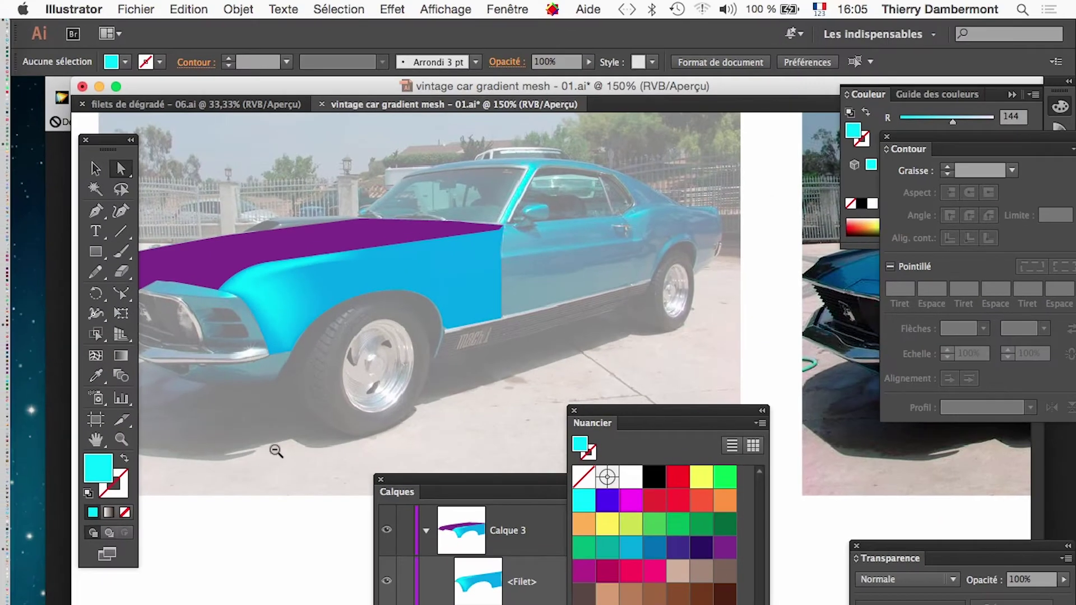
alt+click(546, 286)
alt+click(546, 286)
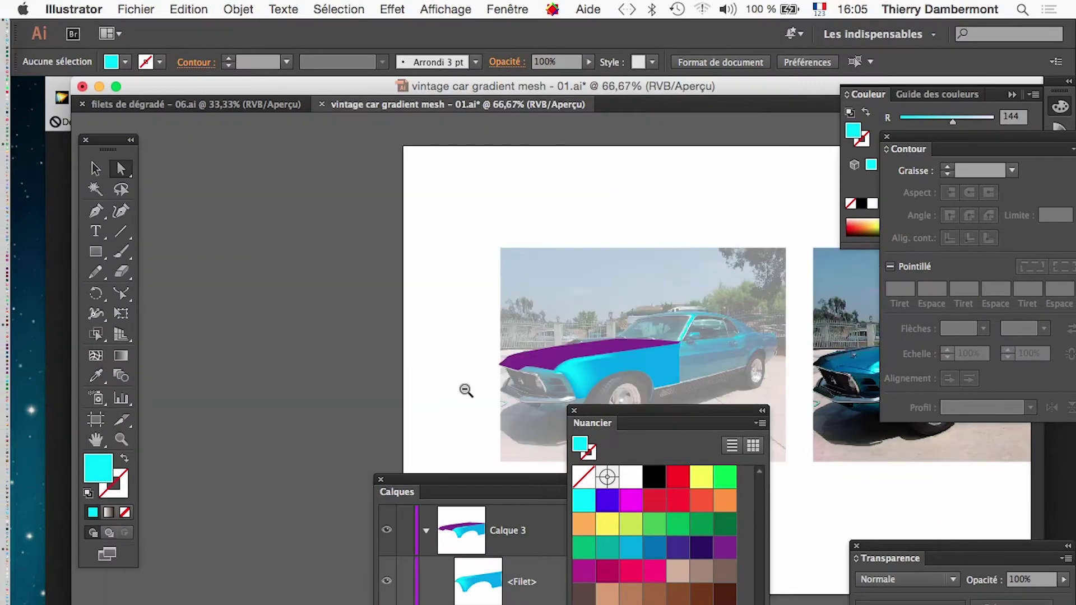
super+click(632, 378)
super+click(524, 380)
super+click(515, 414)
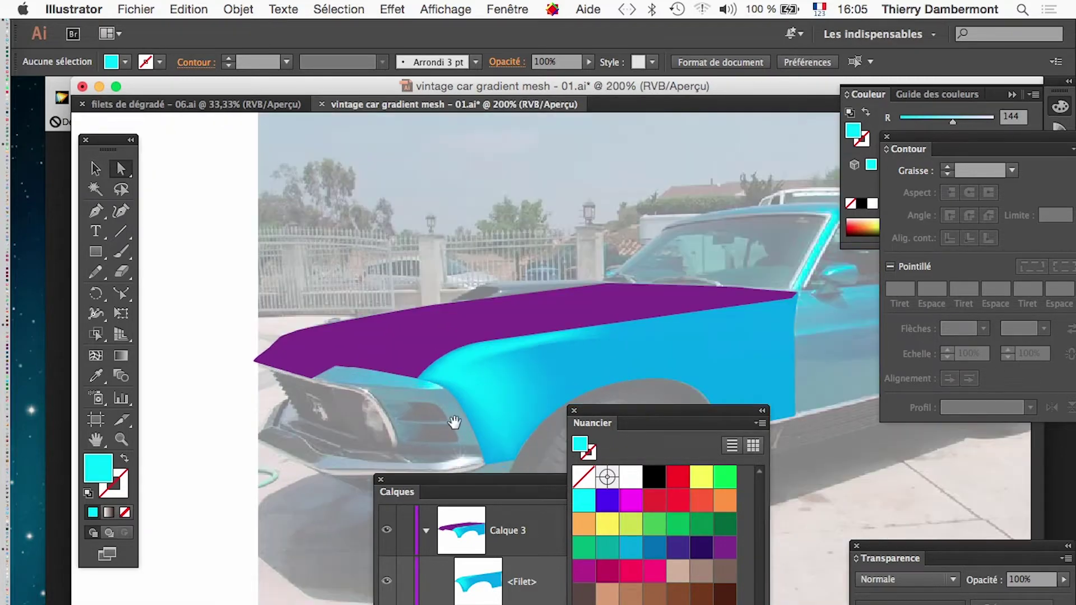
- Try to move the mesh patch in front of the wheel arch with the Direct Selection tool, and undo the move
drag(433, 419, 330, 342)
click(312, 292)
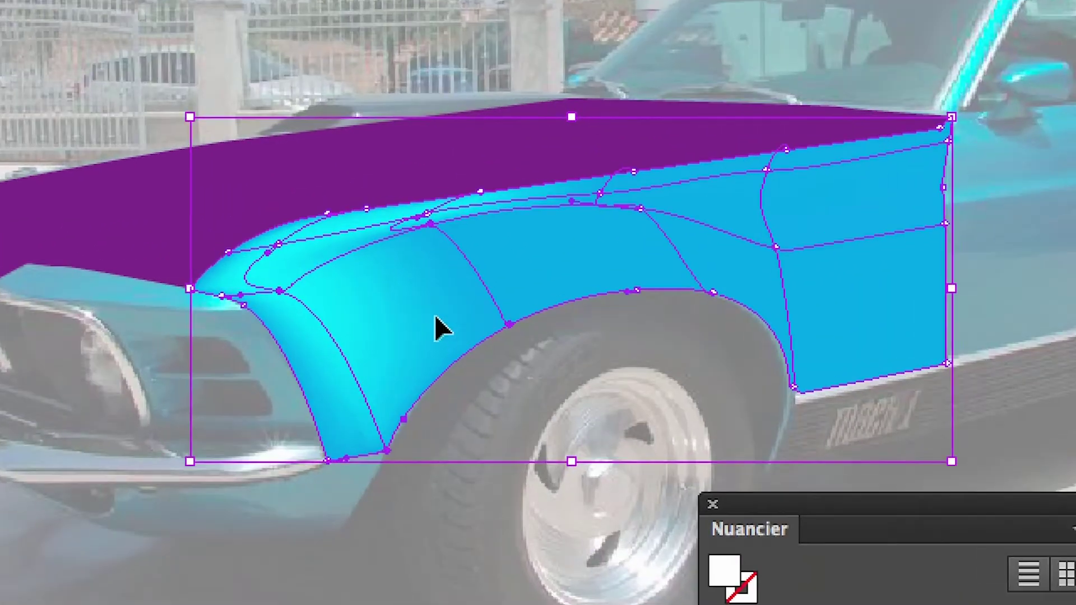
key(a)
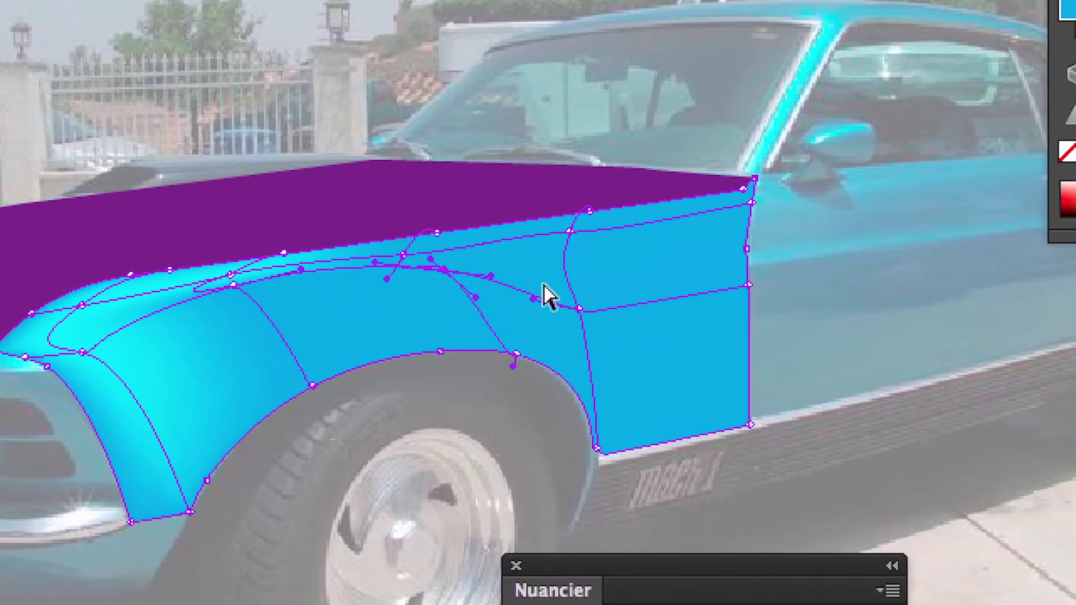
scroll(573, 295, up, 1)
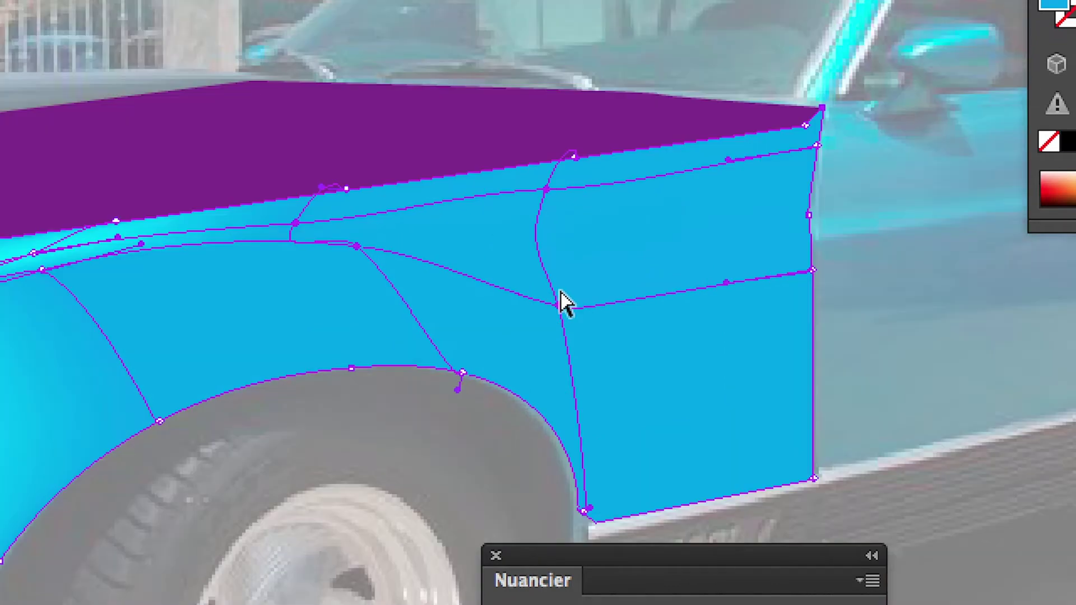
drag(573, 291, 467, 371)
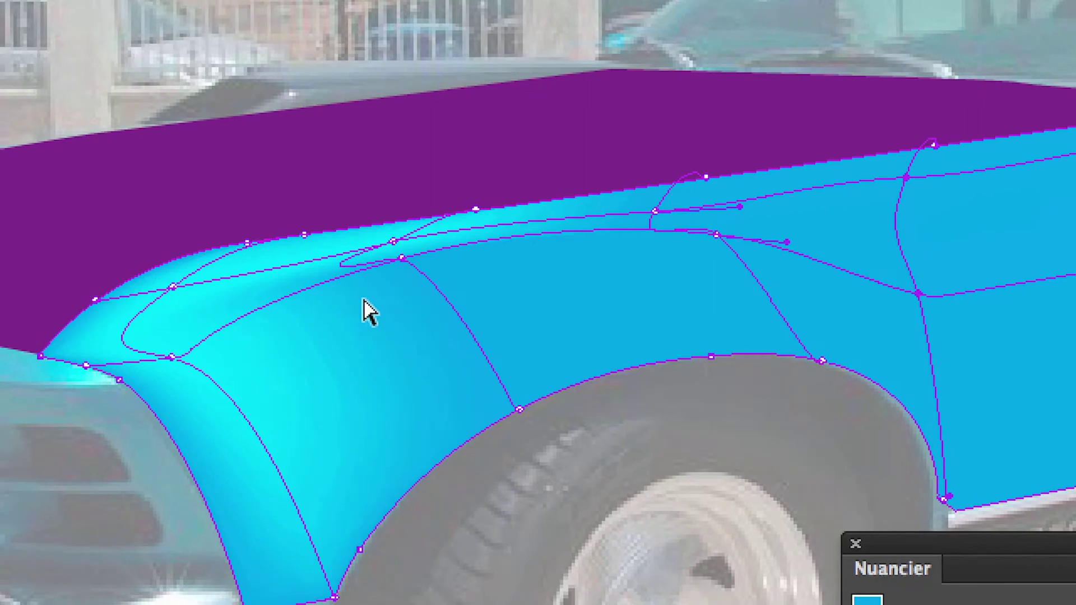
drag(363, 301, 556, 146)
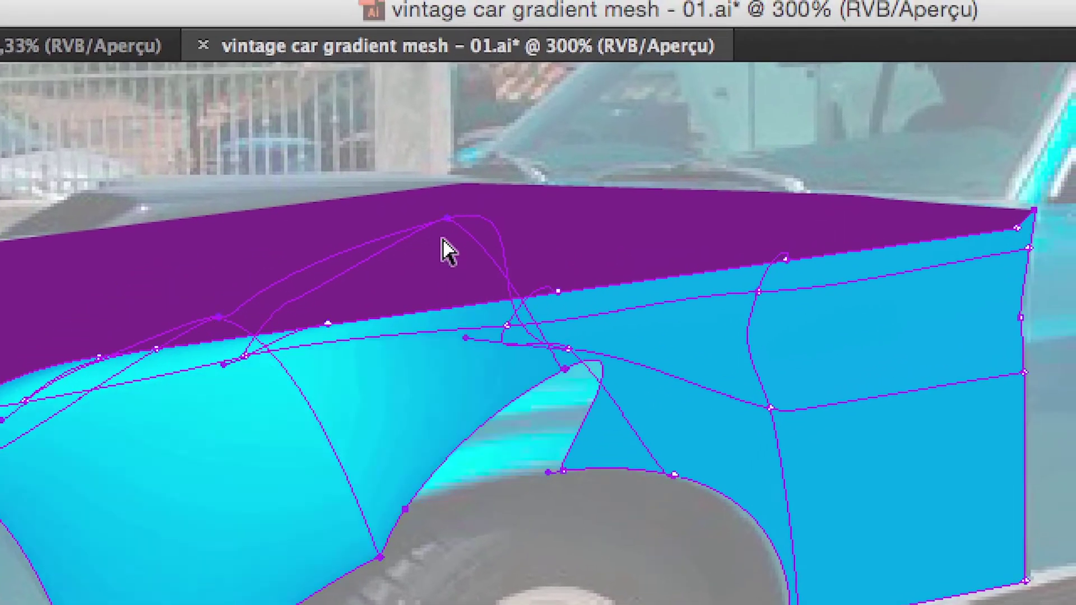
key(ctrl+z)
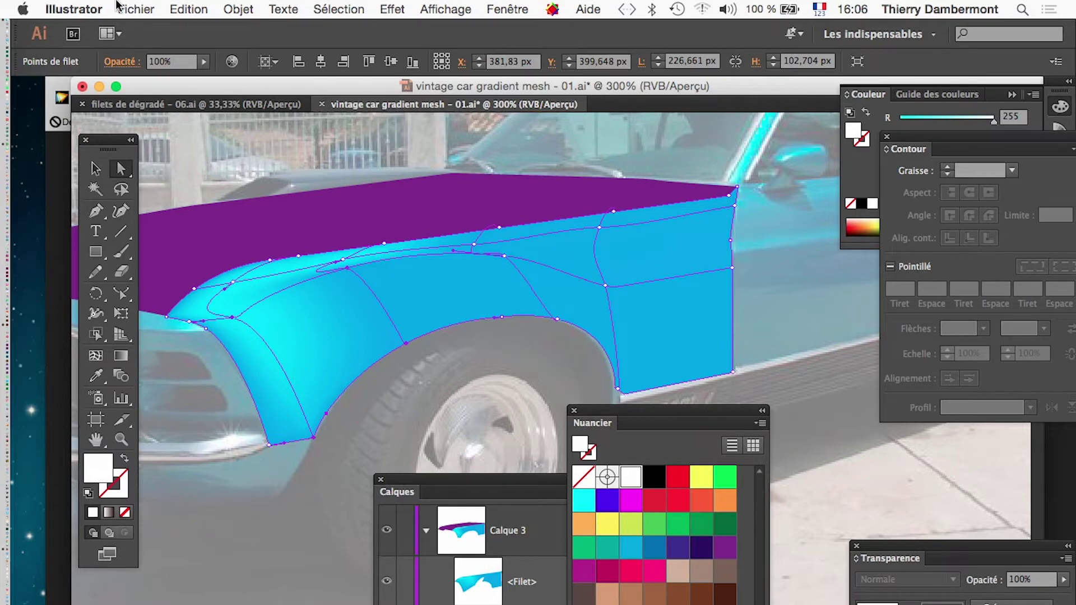
- Try enabling "Sélection d'objet par tracé seulement" in the selection and anchor point display preferences
click(95, 8)
mouse_move(97, 56)
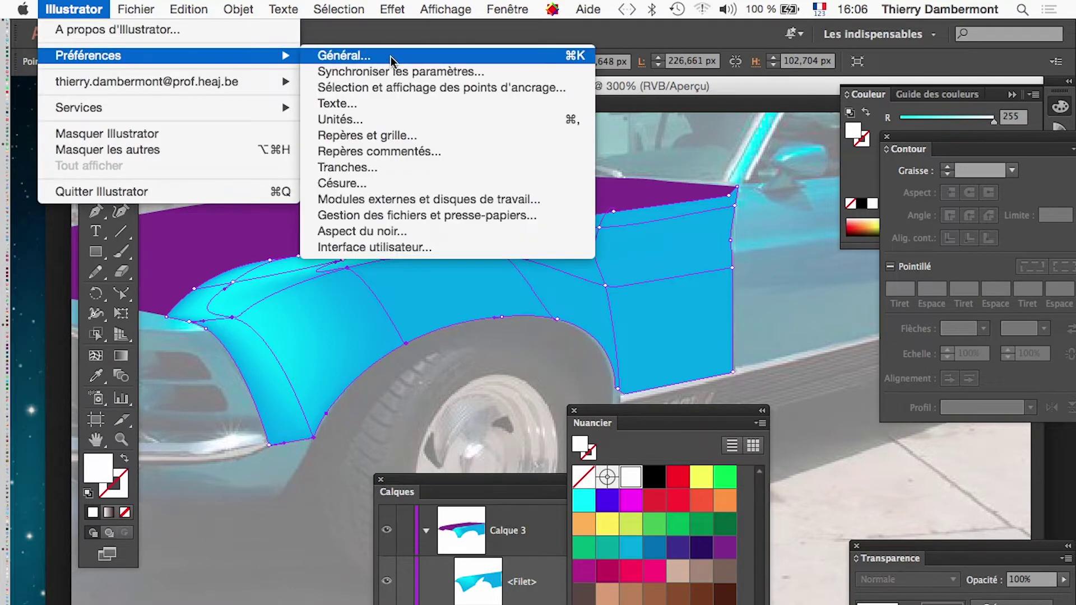
click(421, 89)
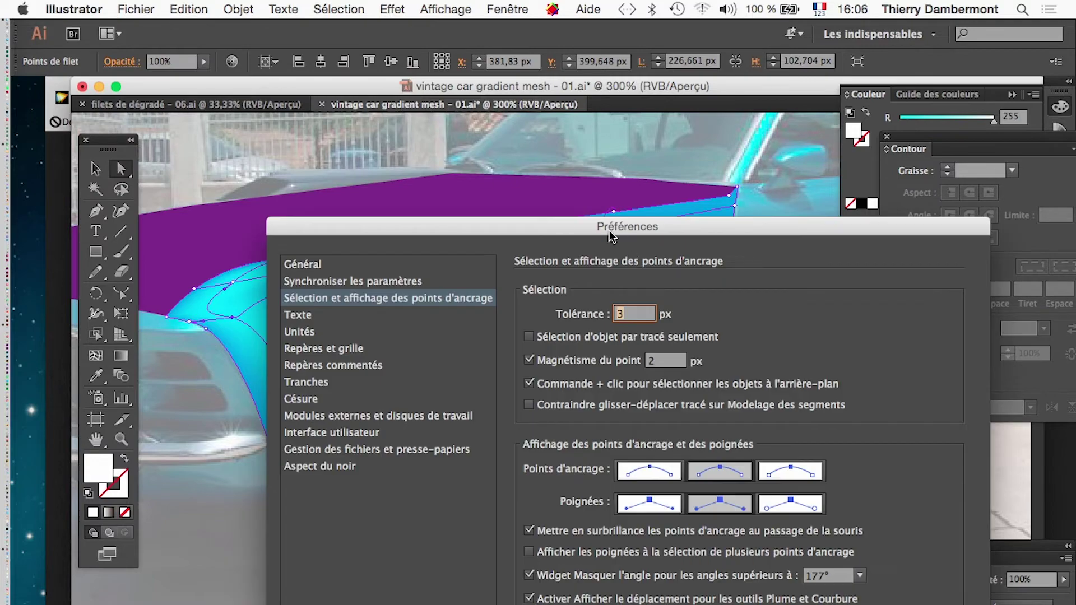
drag(609, 230, 786, 108)
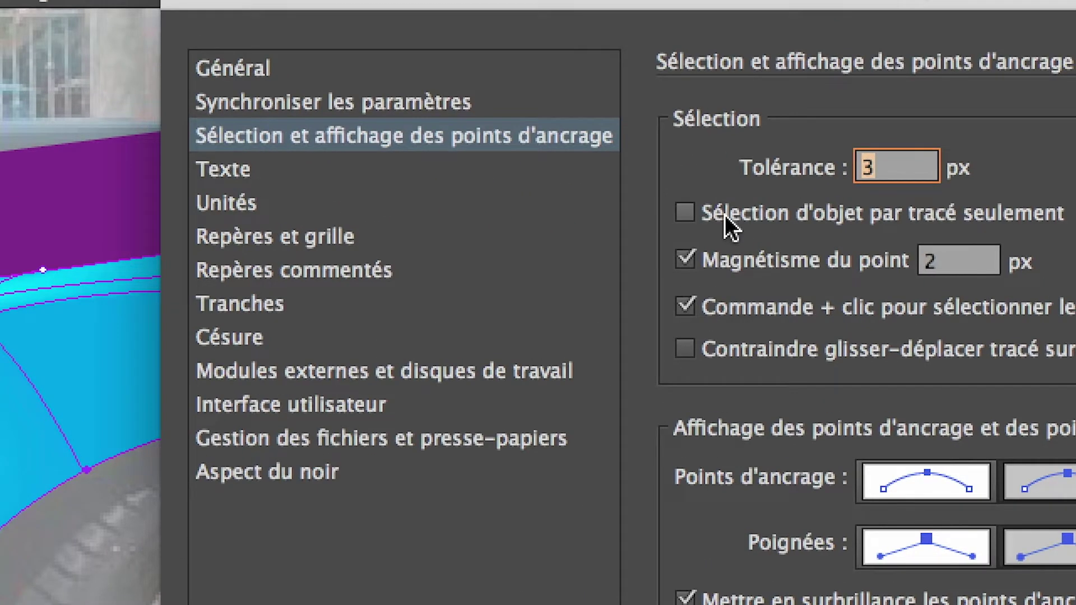
click(725, 217)
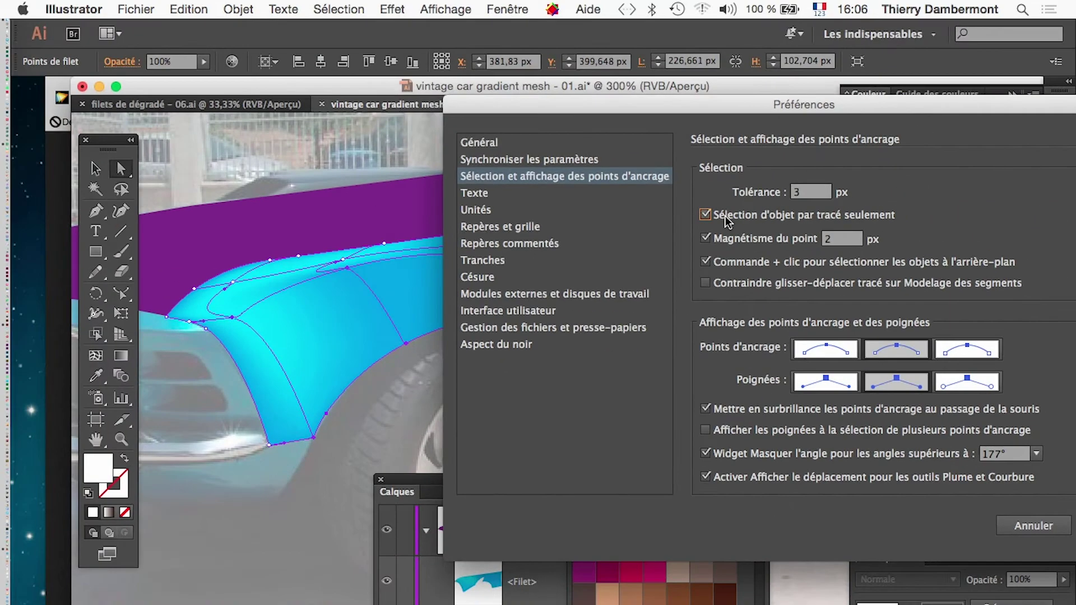
click(1033, 526)
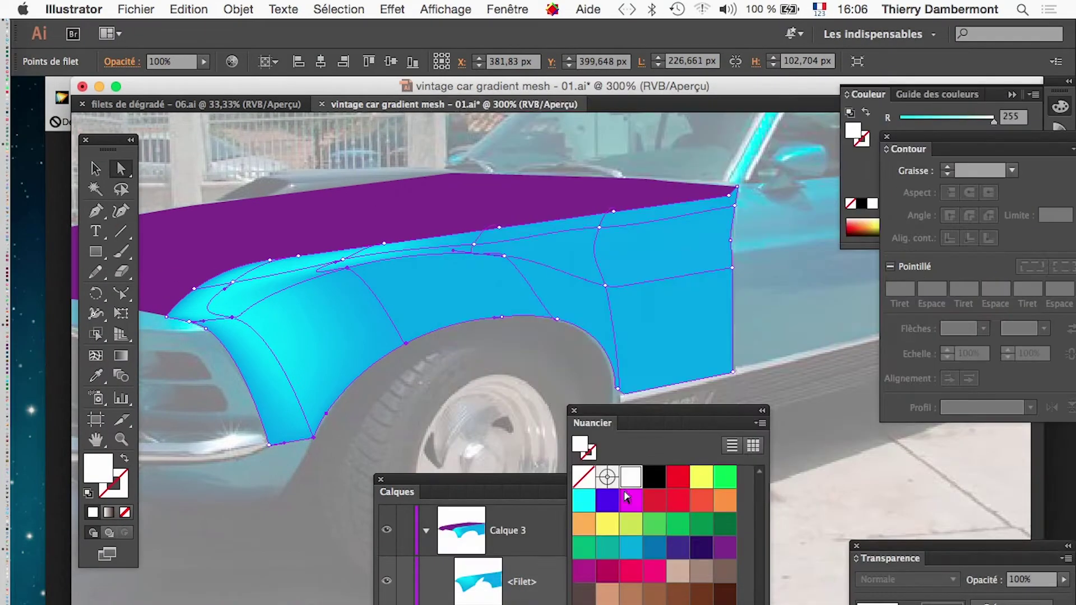
- Try moving the mesh patch above the wheel arch by its filled area, and undo the distortion
click(496, 265)
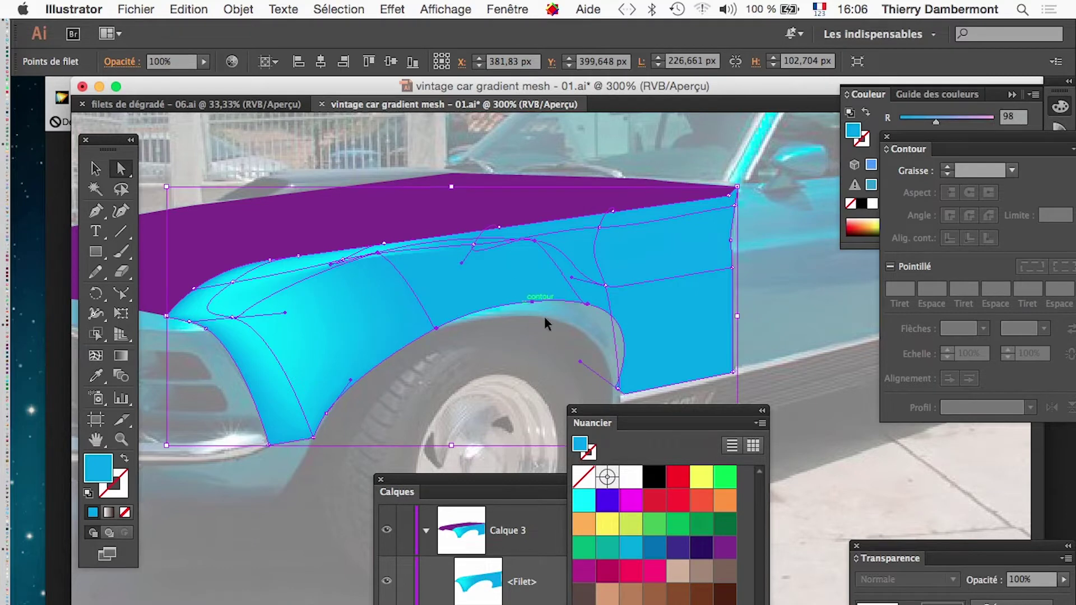
click(293, 569)
drag(622, 268, 610, 281)
key(super+z)
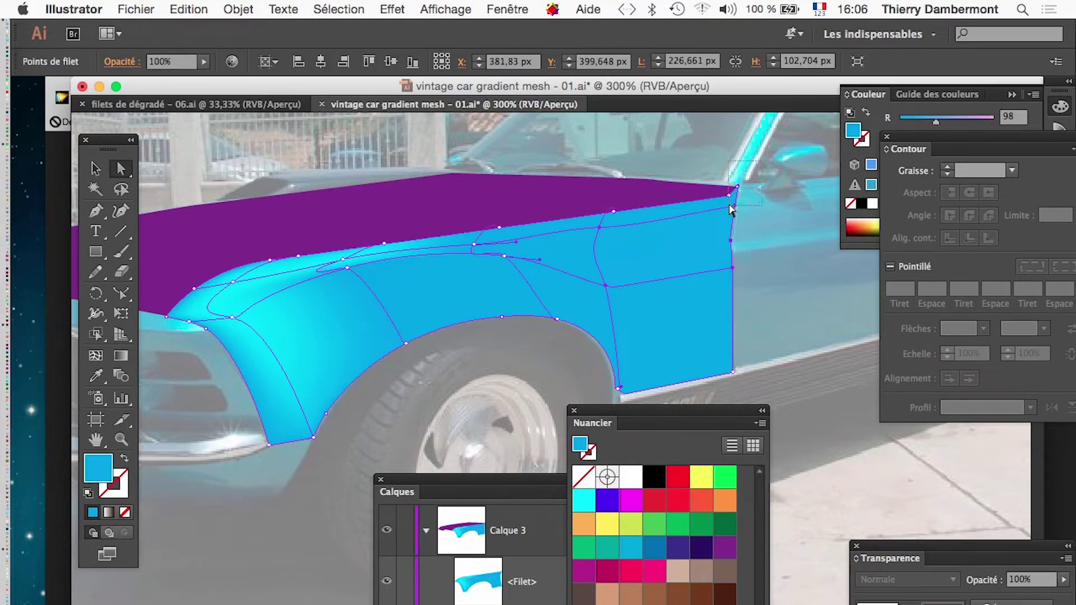
- Select individual mesh points along the lower lengthwise line to inspect their handles, and finish by selecting the front mesh patch
drag(729, 205, 729, 206)
click(605, 285)
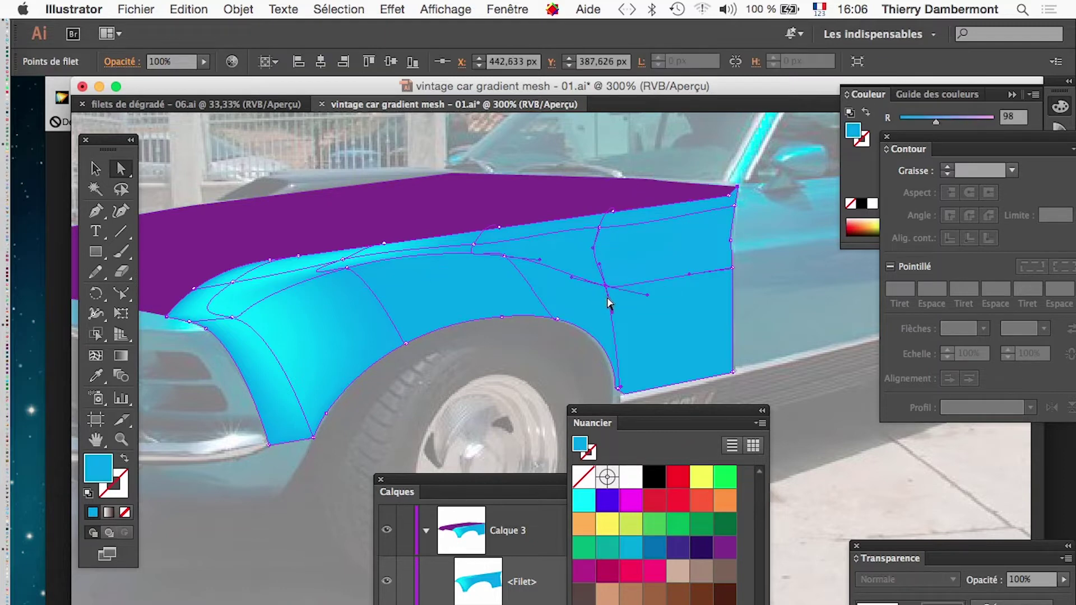
click(504, 256)
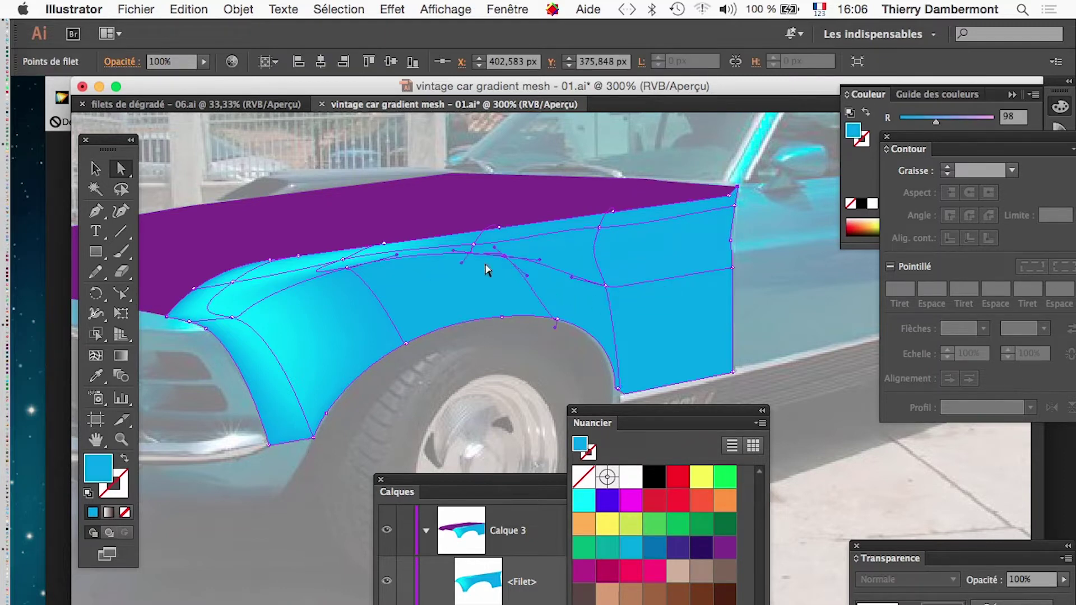
click(346, 269)
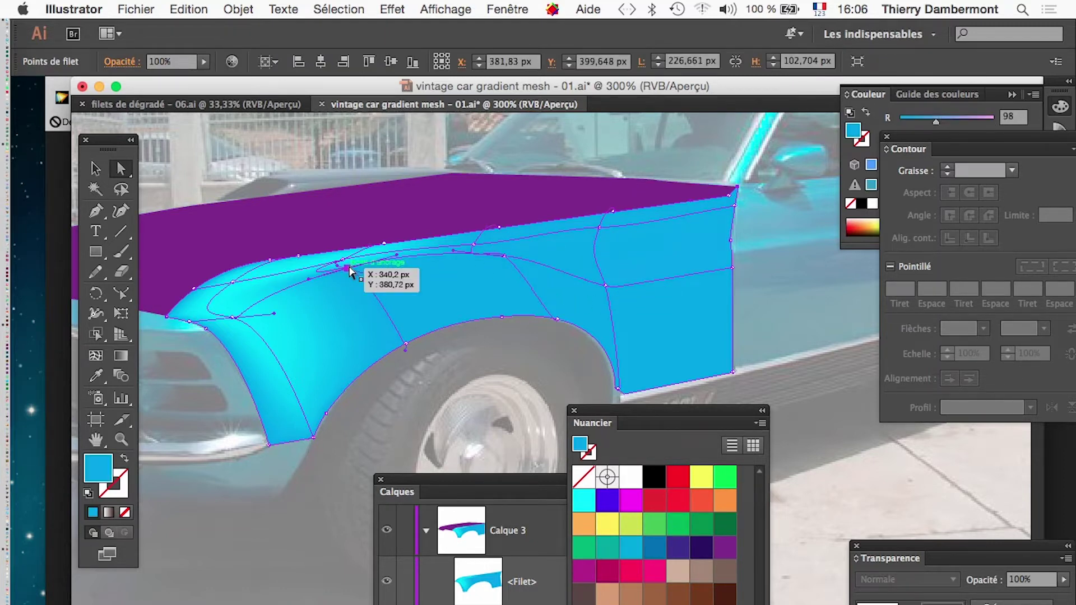
click(350, 468)
click(348, 325)
- Enable "Sélection d'objet par tracé seulement" in the selection and anchor point display preferences
click(98, 9)
mouse_move(124, 56)
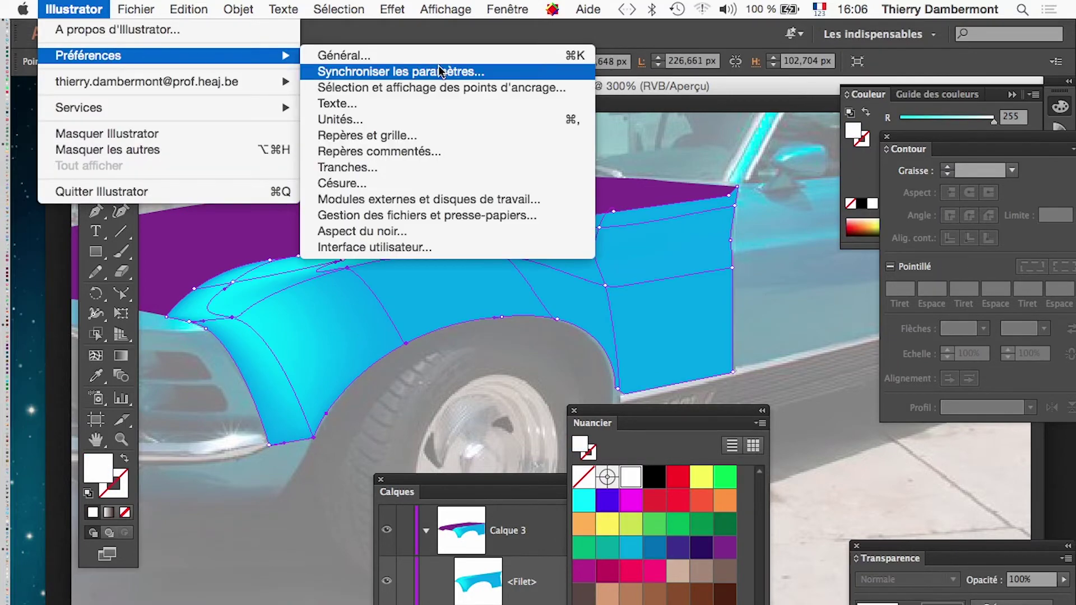
click(443, 88)
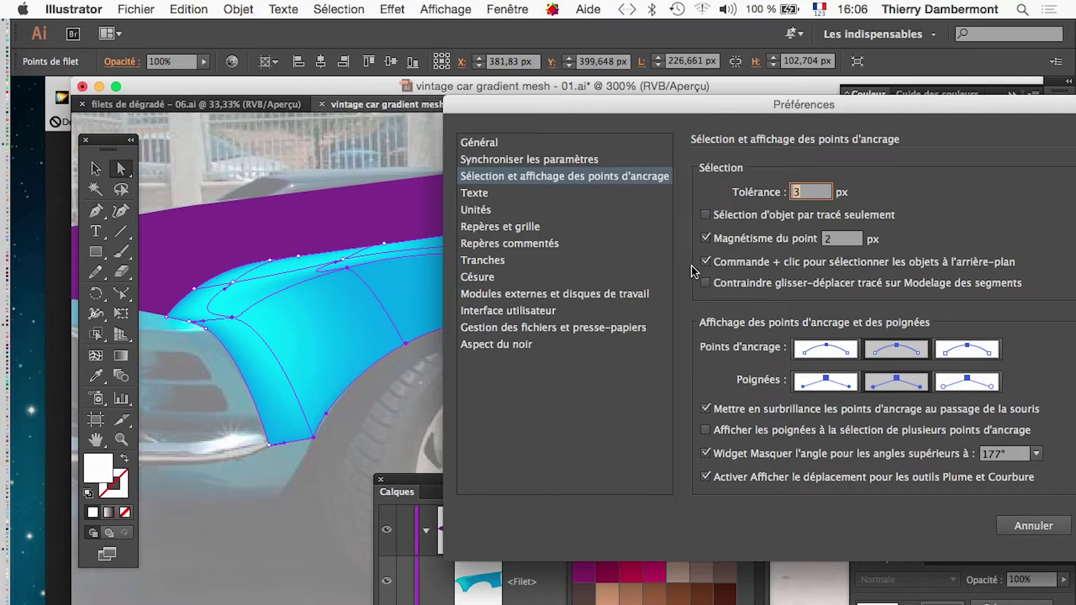
click(758, 214)
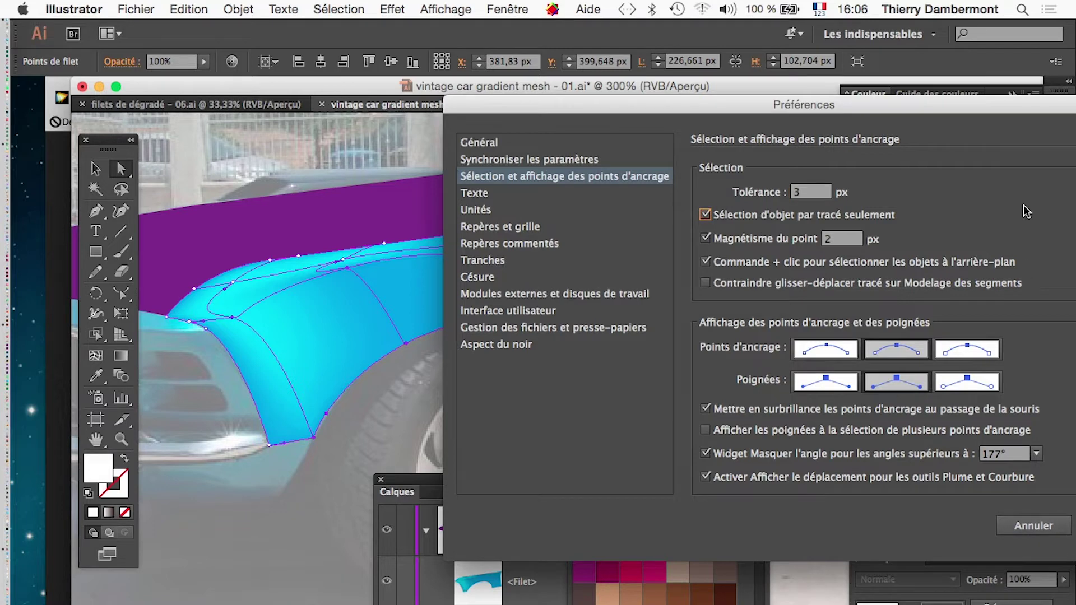
click(1019, 530)
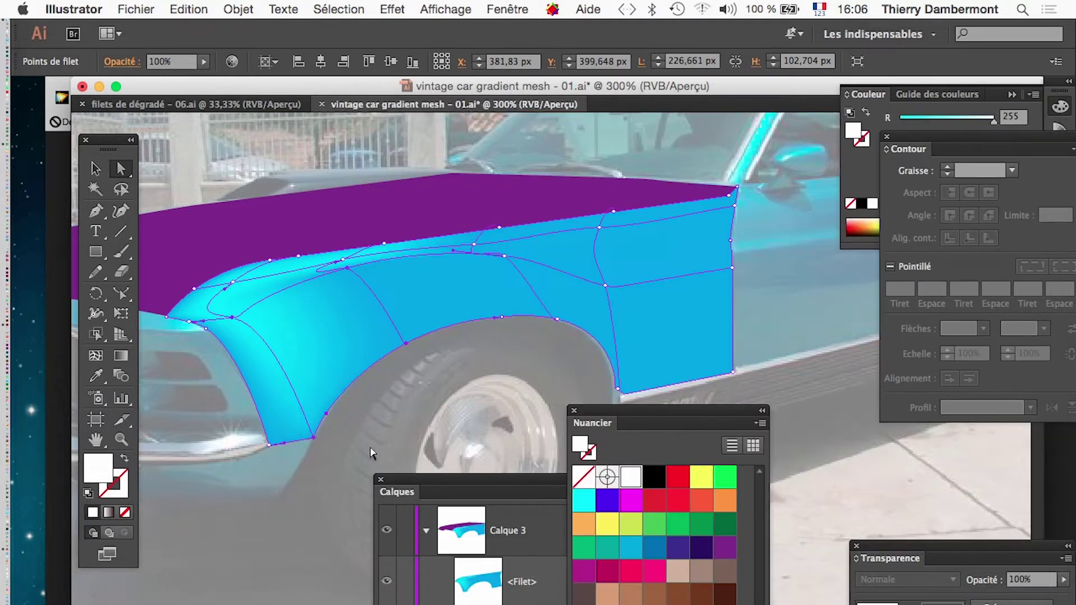
- Try marquee-selecting individual mesh intersections by starting the selection inside the fender's filled area
click(424, 391)
drag(496, 273, 520, 249)
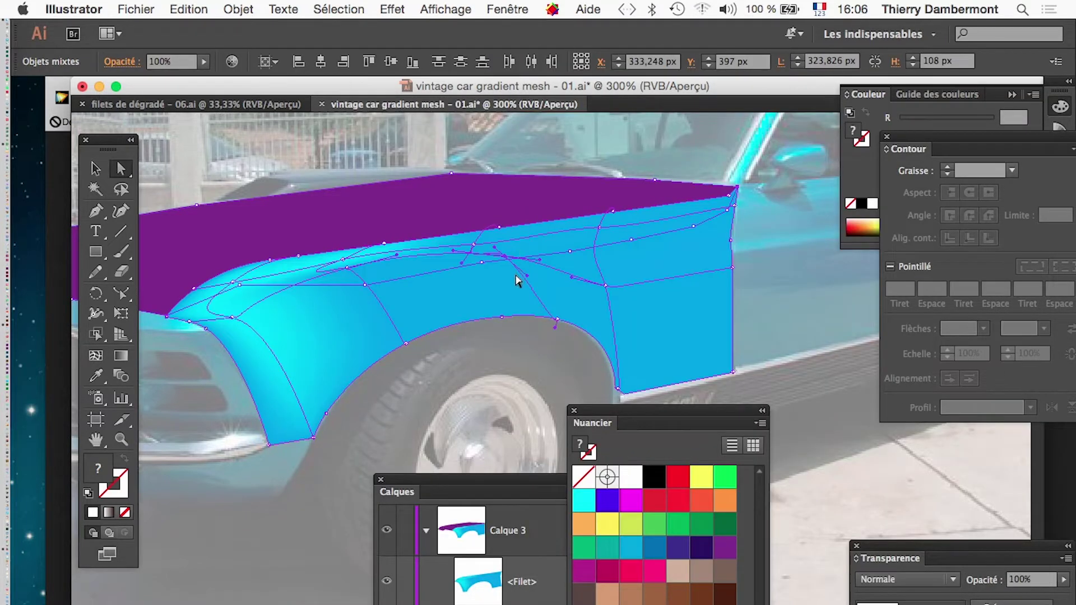
key(alt+super+8)
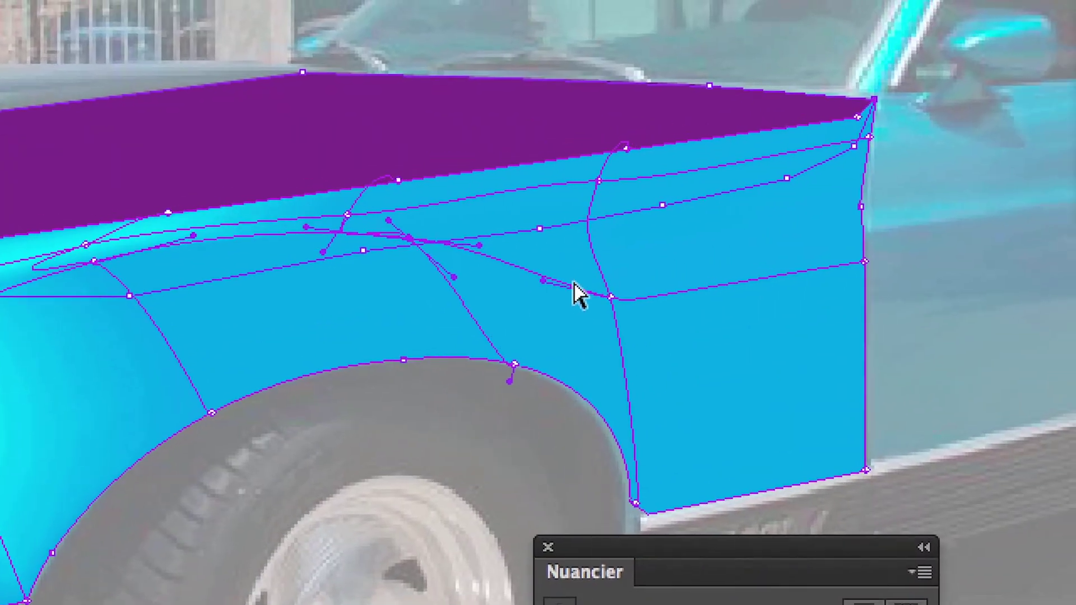
drag(666, 262, 562, 331)
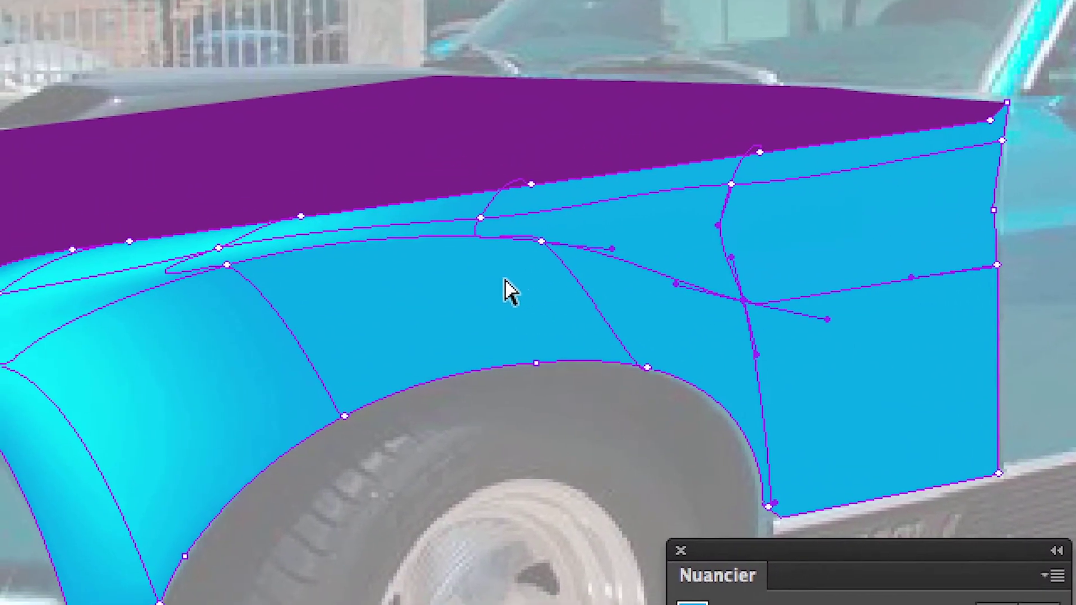
drag(424, 270, 483, 229)
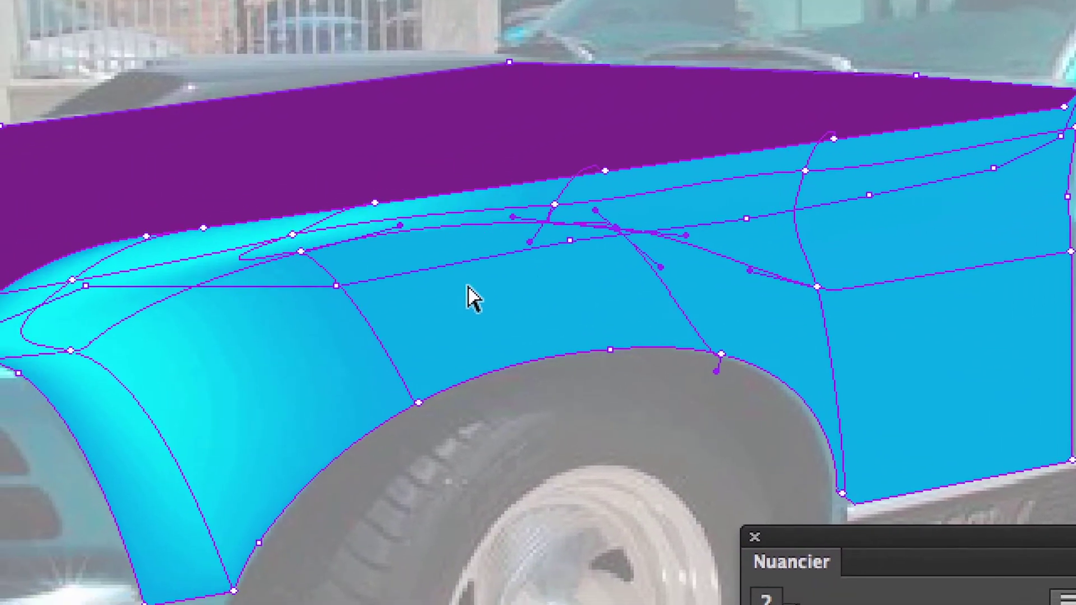
click(466, 287)
drag(275, 294, 335, 236)
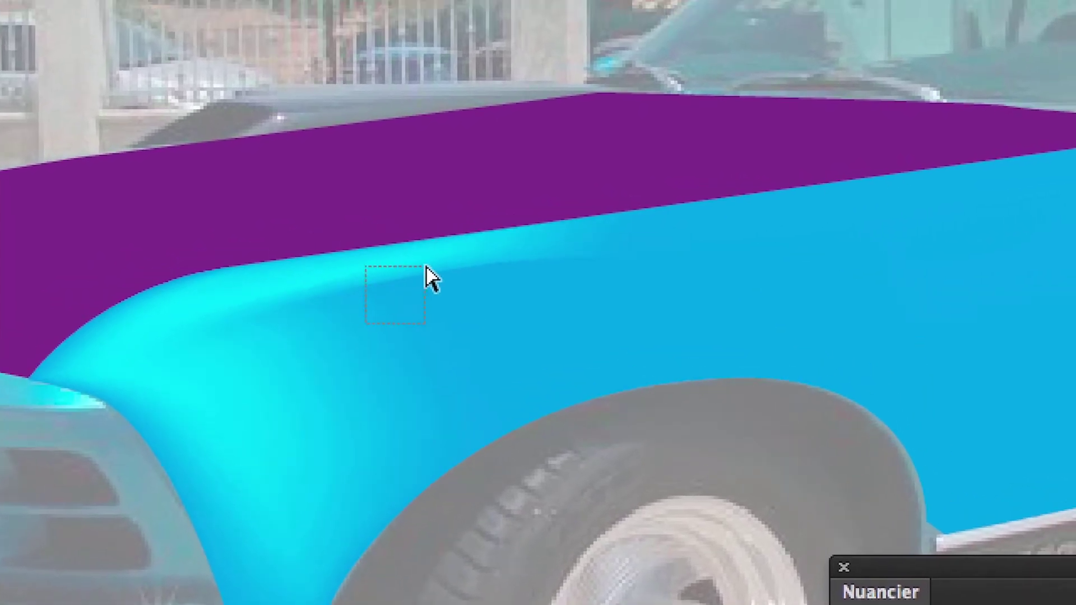
drag(426, 268, 427, 270)
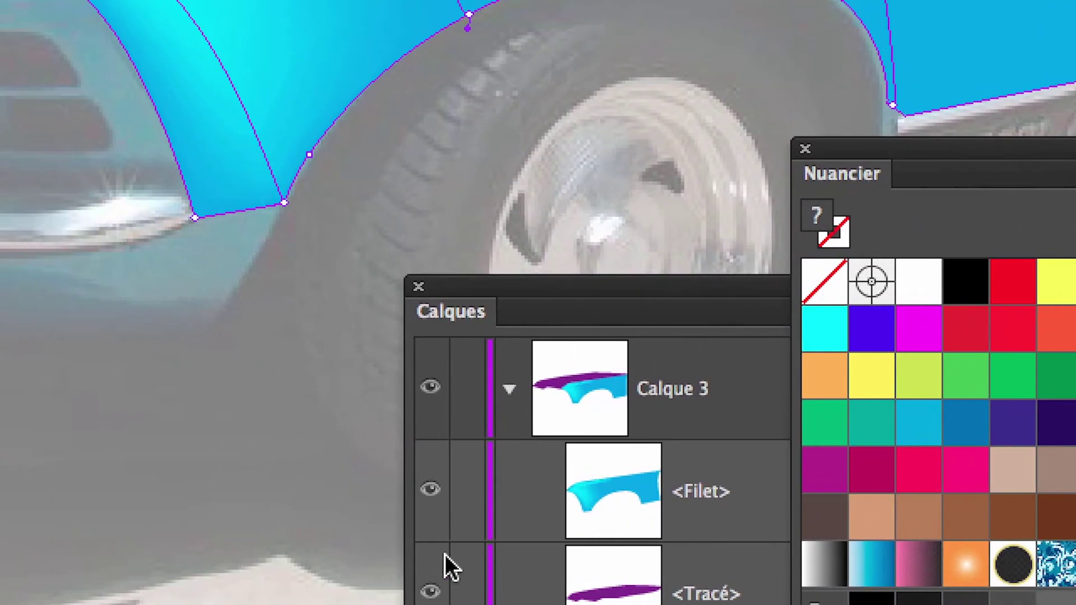
- Hide the purple hood shape and select the mesh points along the lower lengthwise line and the wheel arch together
click(442, 591)
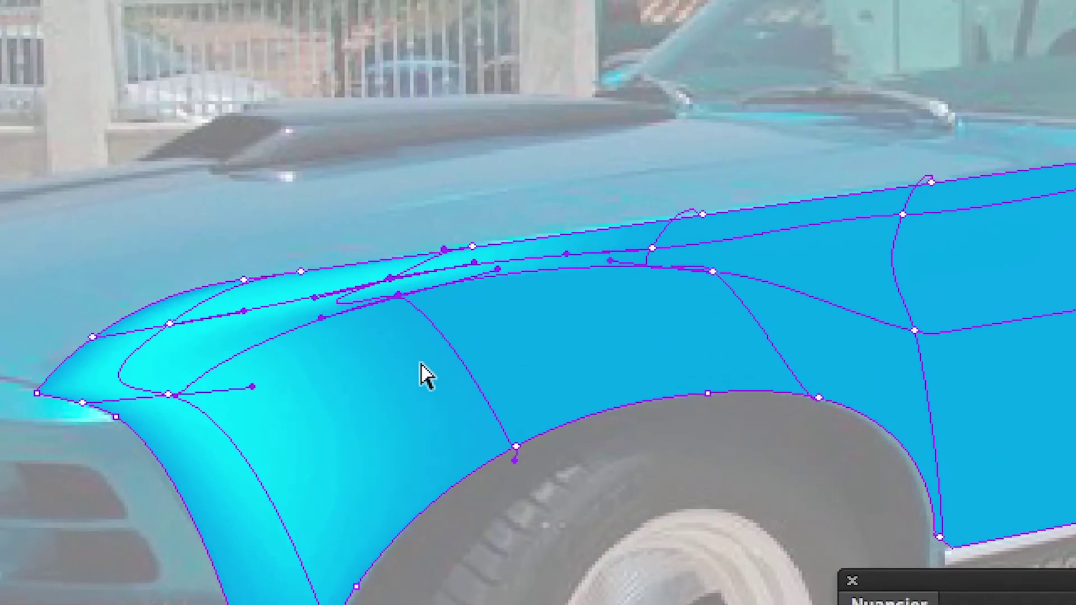
key(super+shift+a)
click(412, 359)
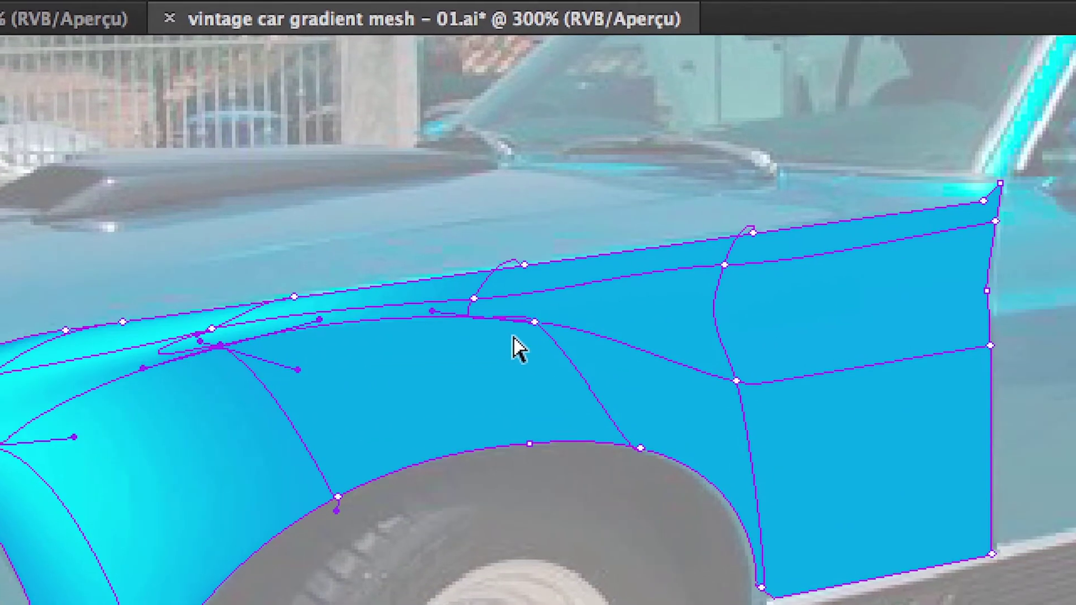
shift+click(527, 325)
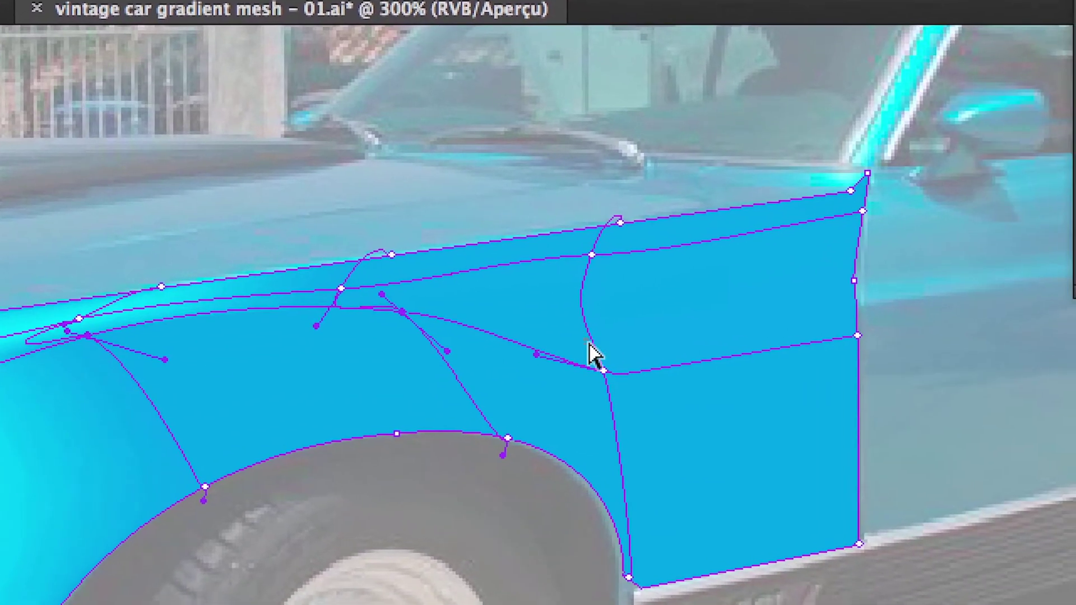
shift+click(729, 385)
shift+click(489, 409)
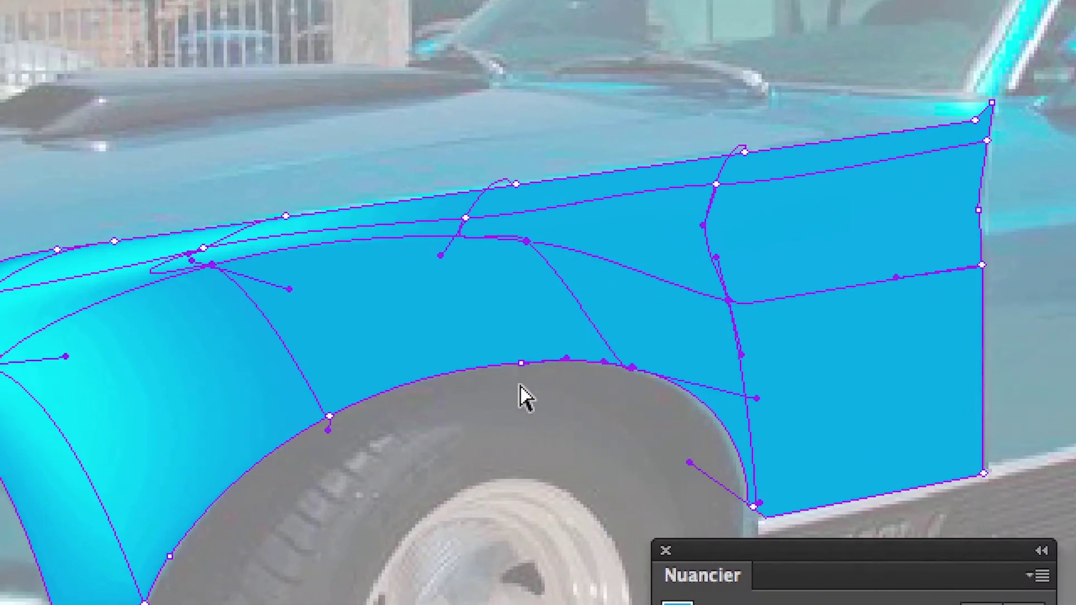
shift+click(531, 389)
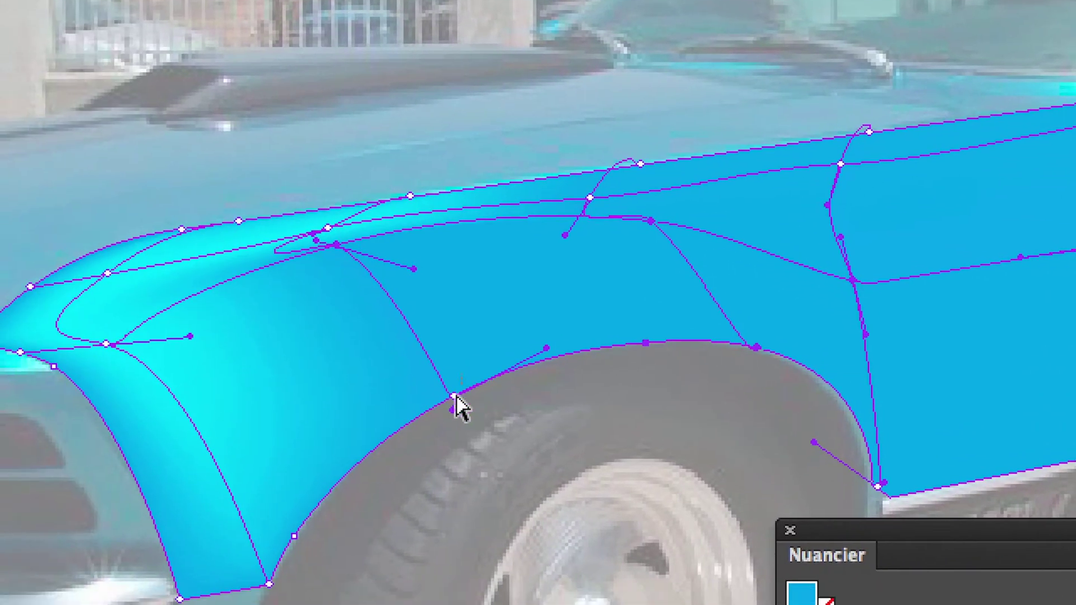
shift+click(339, 443)
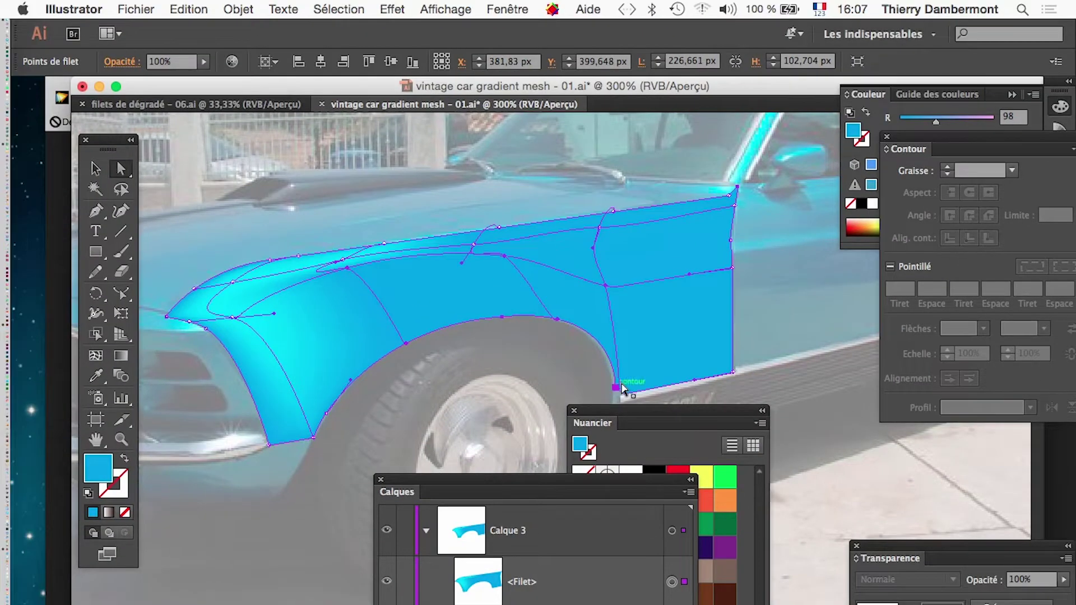
- Try colouring the selected mesh points with a dark blue sampled from the reference photo, and undo the recolouring
alt+super+click(590, 321)
alt+super+click(593, 322)
alt+super+click(596, 322)
drag(654, 339, 497, 212)
click(97, 376)
click(729, 369)
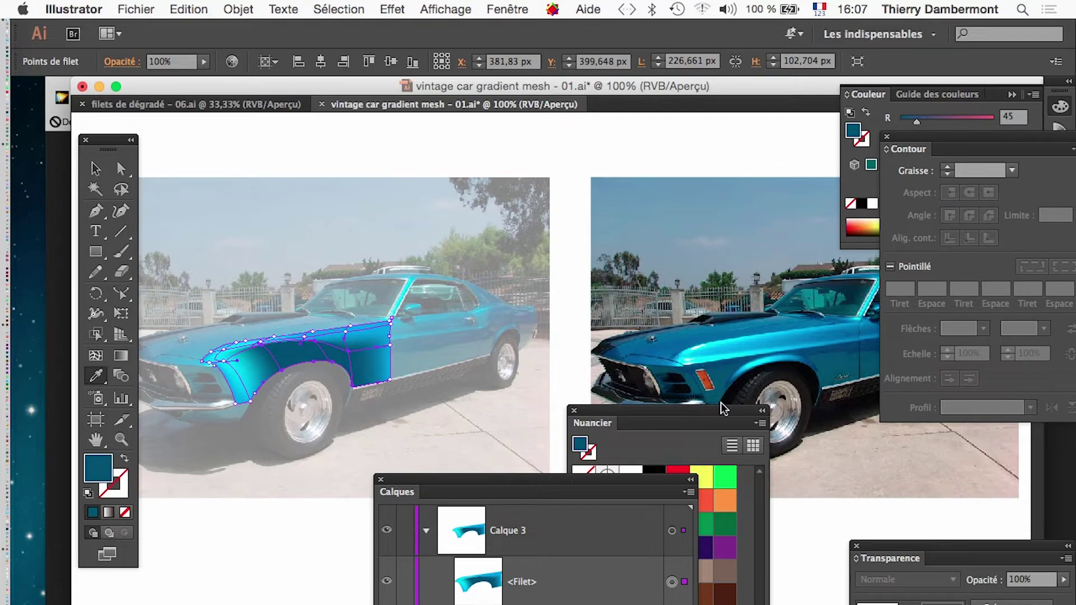
key(super+z)
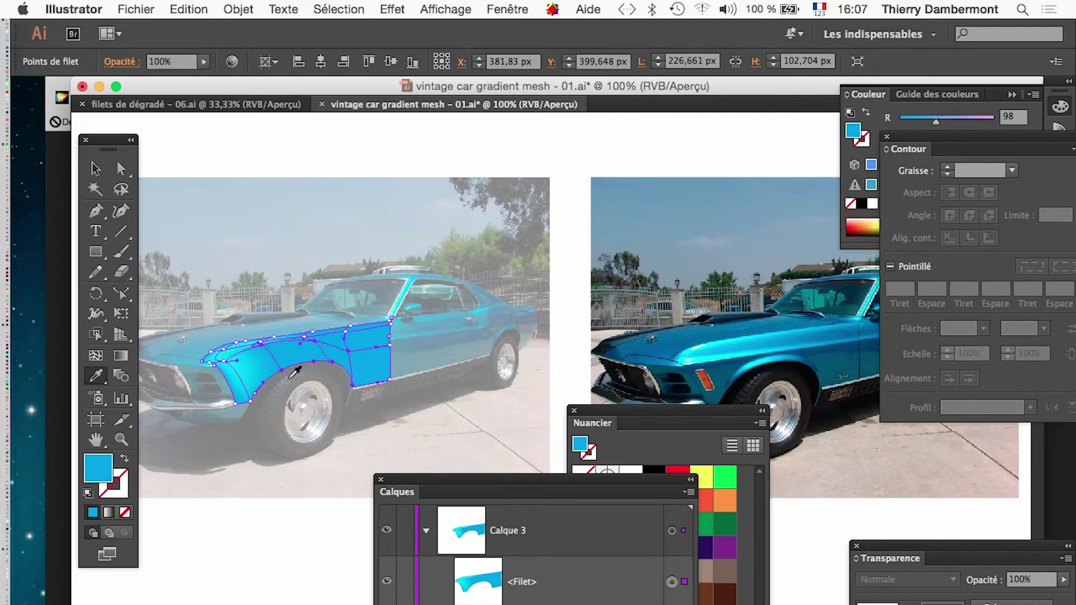
- Reselect only the fender mesh points along the wheel arch and lower edge with the Direct Selection tool
scroll(295, 372, up, 3)
drag(334, 301, 343, 236)
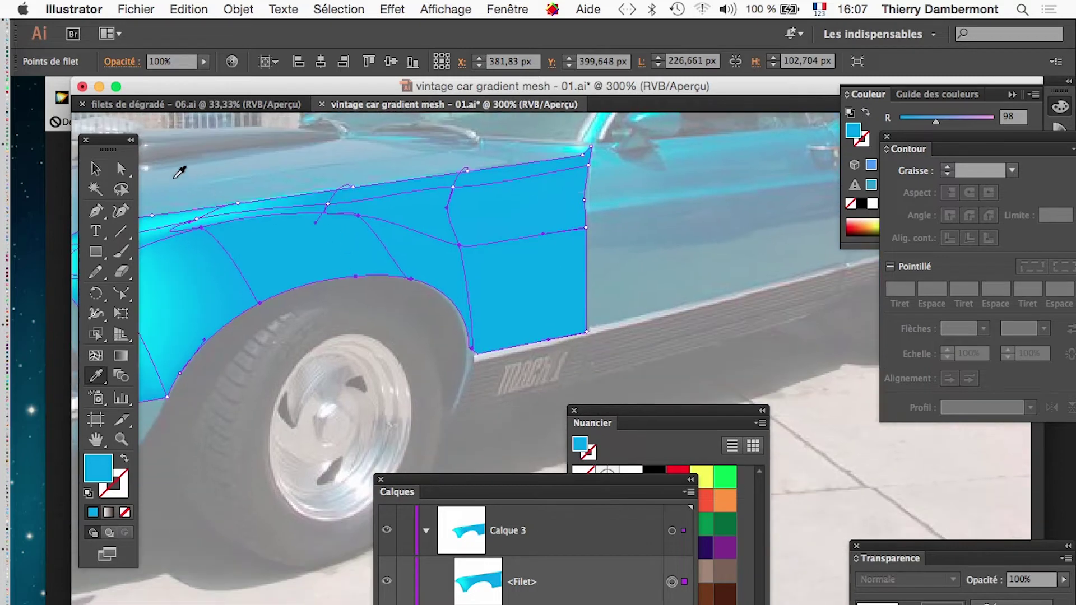
click(120, 168)
click(268, 345)
drag(250, 320, 311, 301)
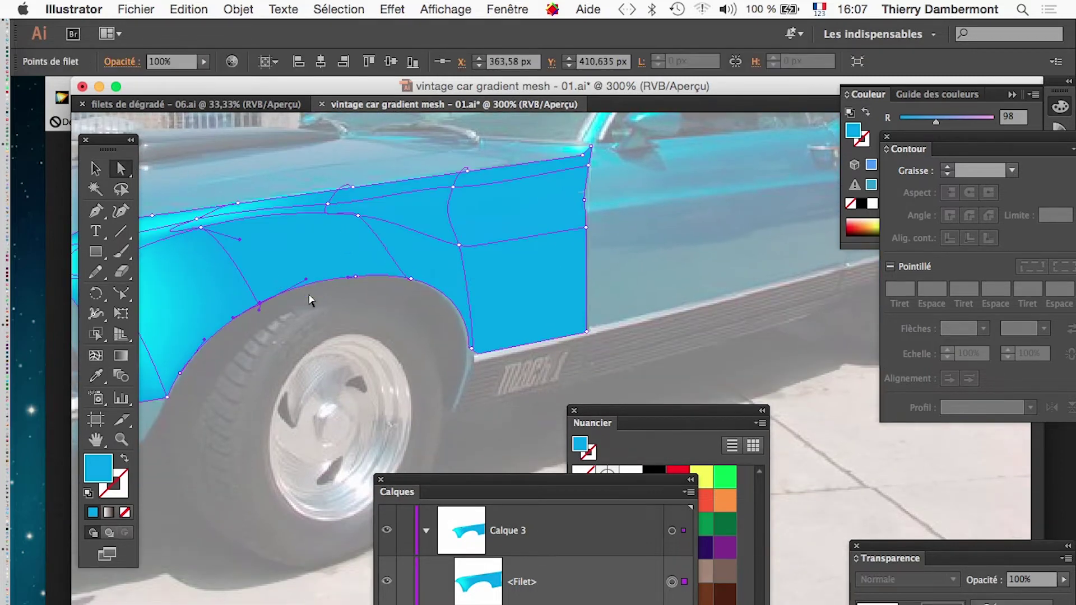
shift+click(376, 279)
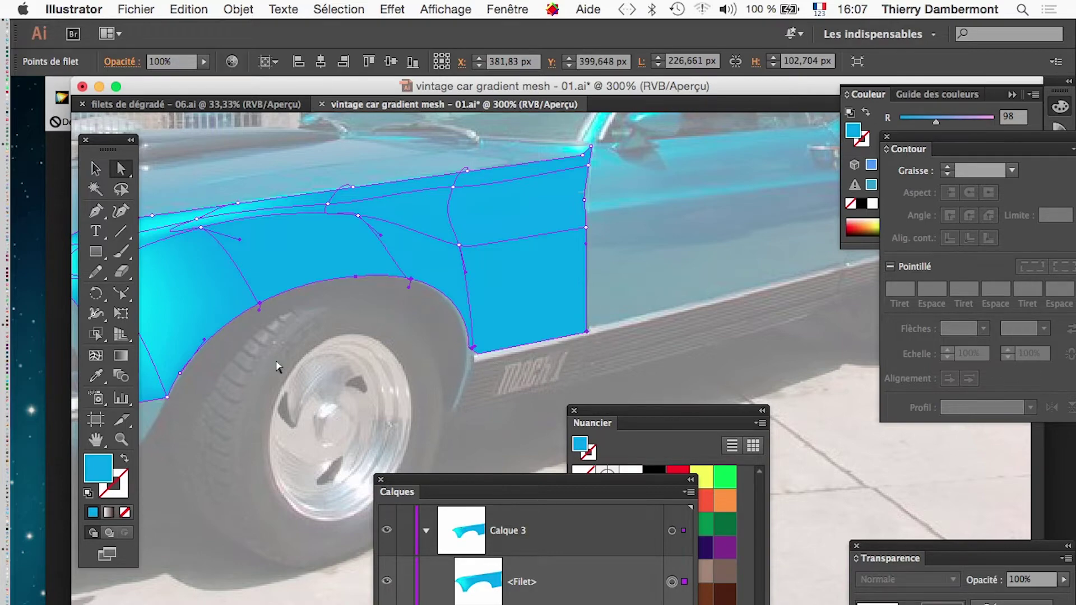
- Recolour the selected lower-edge mesh points by sampling blues from the reference photo, ending with the mid blue above the front wheel
alt+super+click(432, 379)
alt+super+click(432, 378)
drag(684, 386, 501, 305)
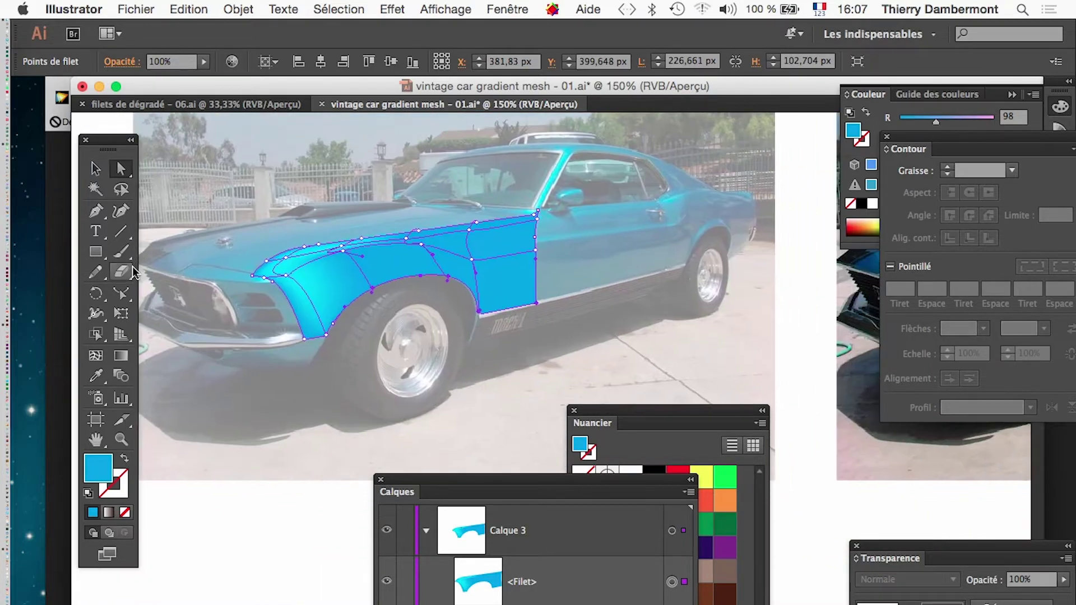
click(96, 375)
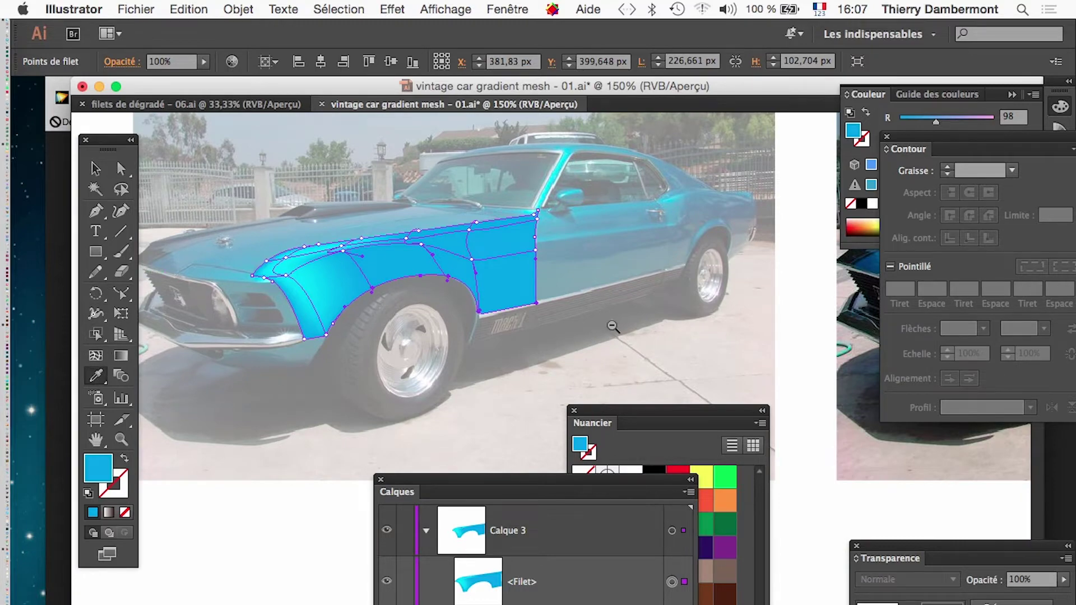
key(super+0)
click(730, 277)
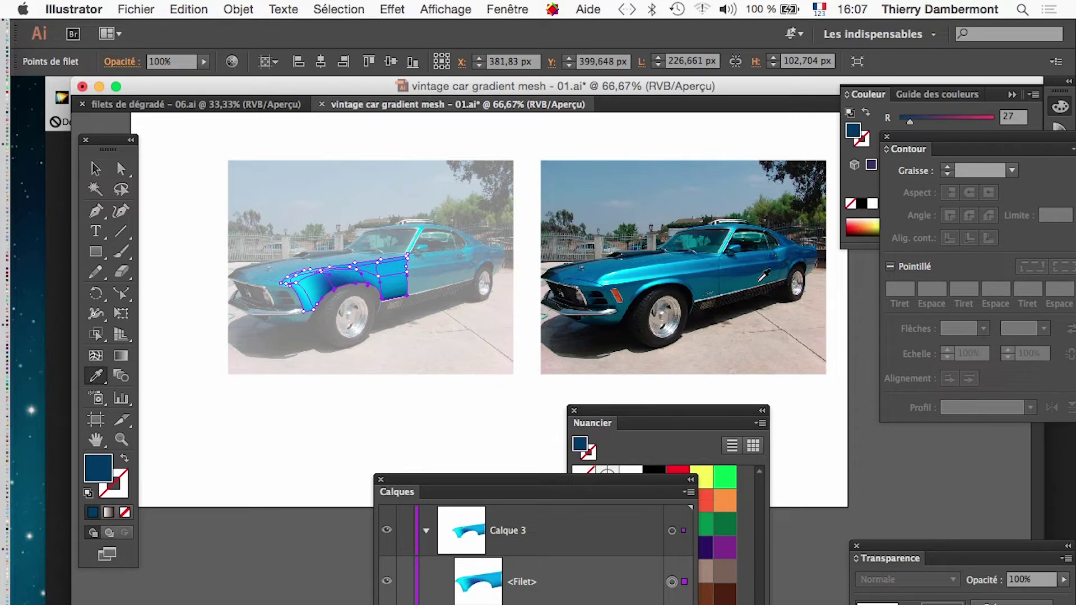
click(679, 275)
click(687, 268)
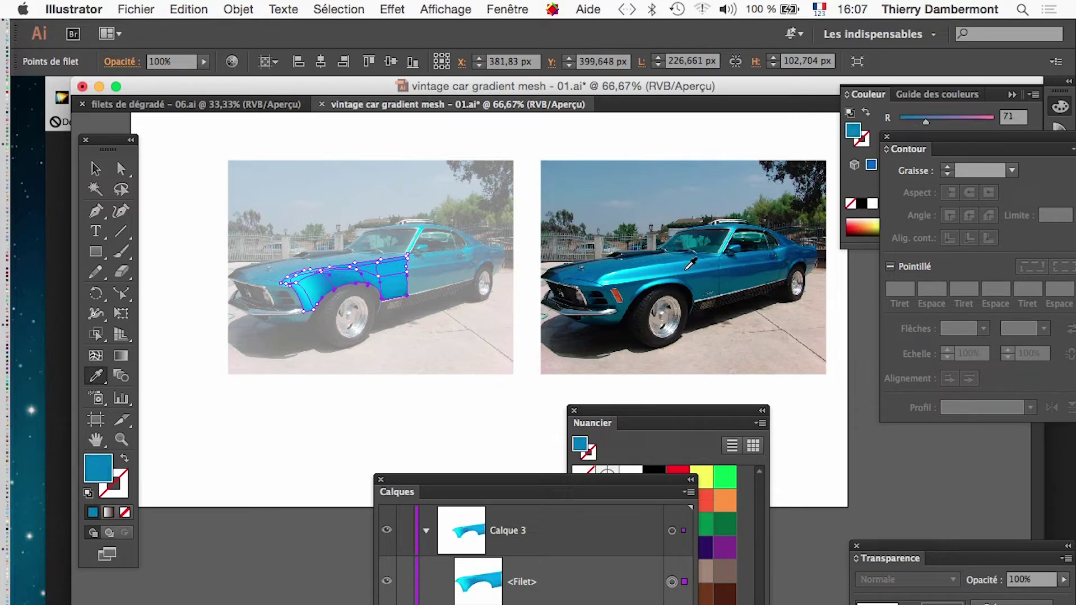
click(689, 269)
click(679, 284)
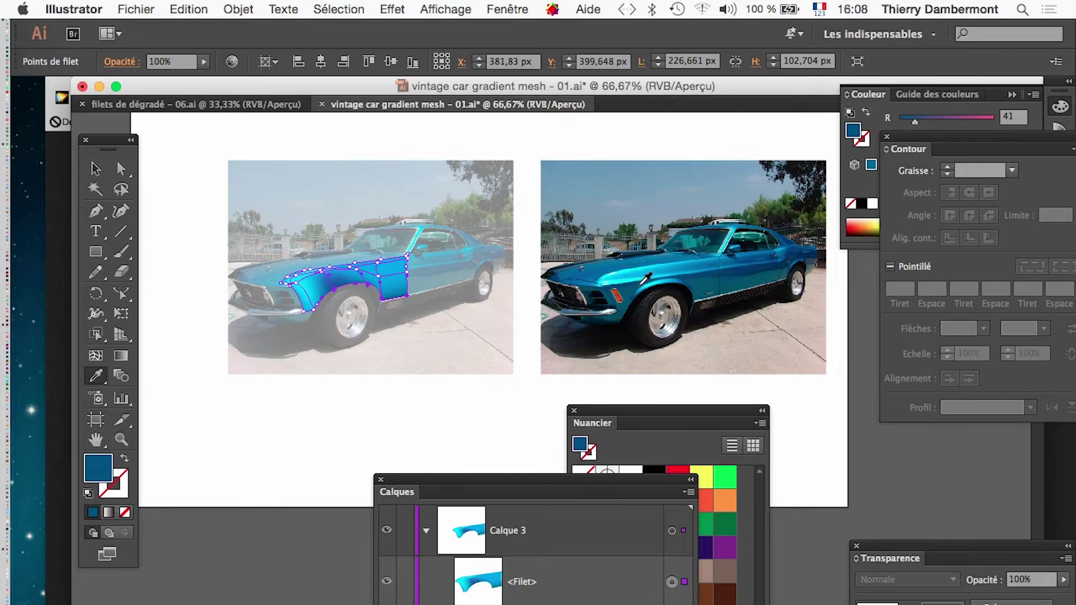
click(644, 279)
click(646, 283)
click(649, 281)
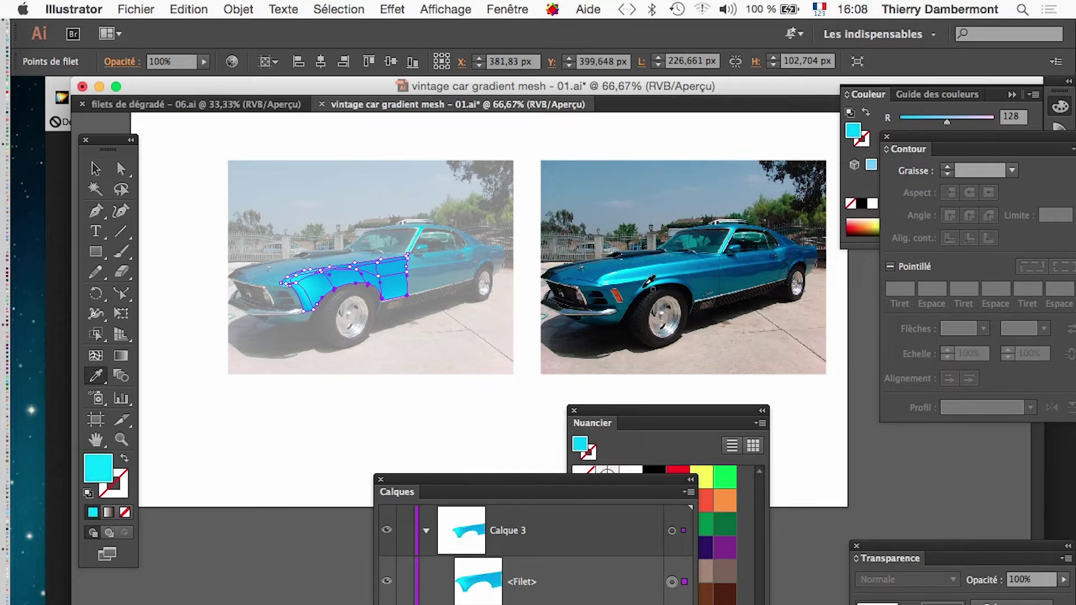
click(656, 274)
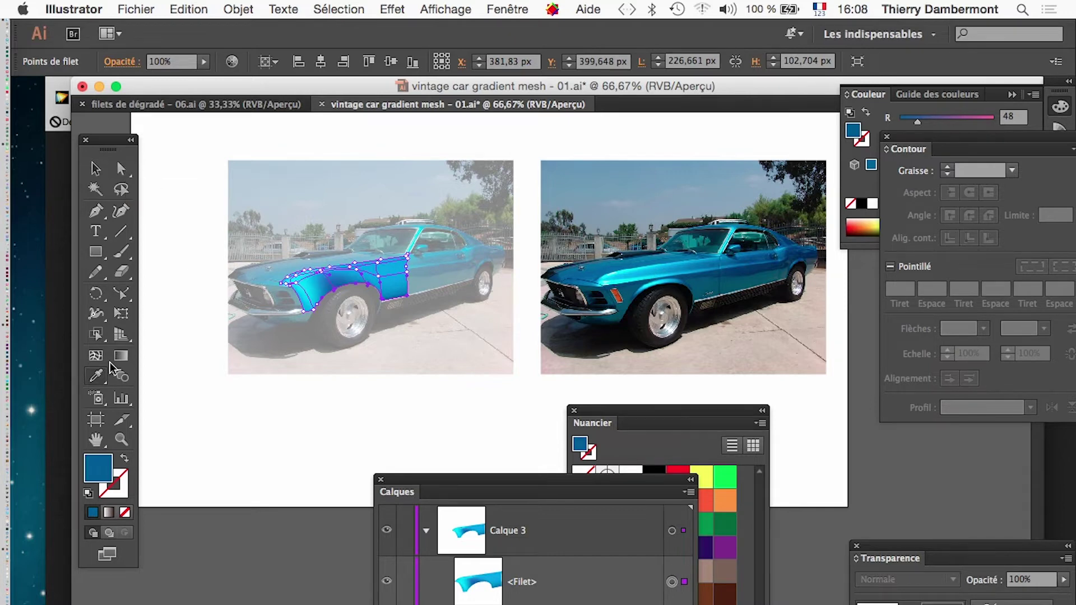
click(709, 267)
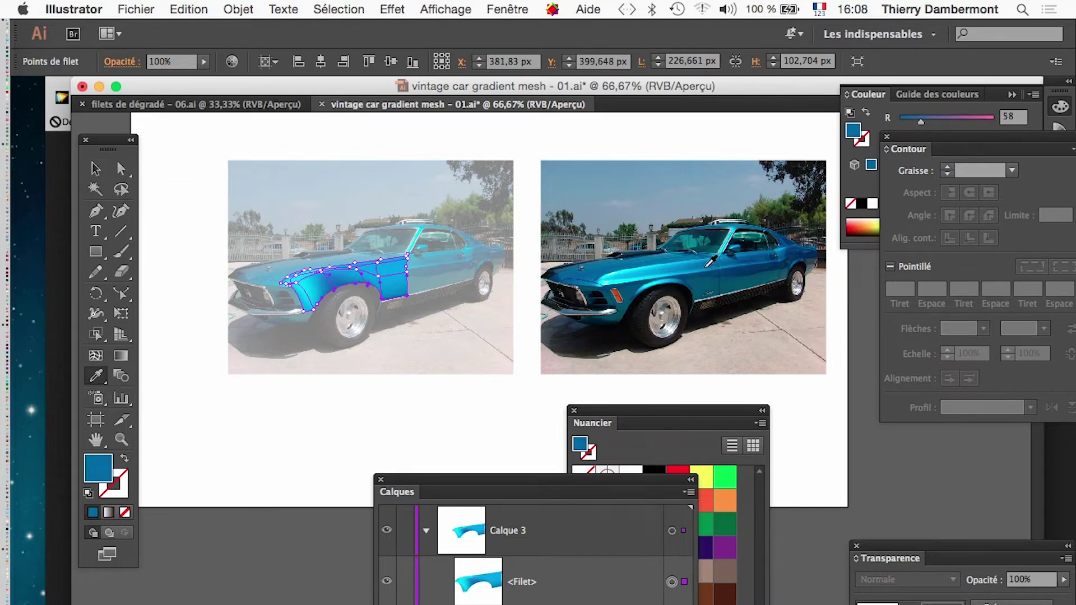
click(713, 275)
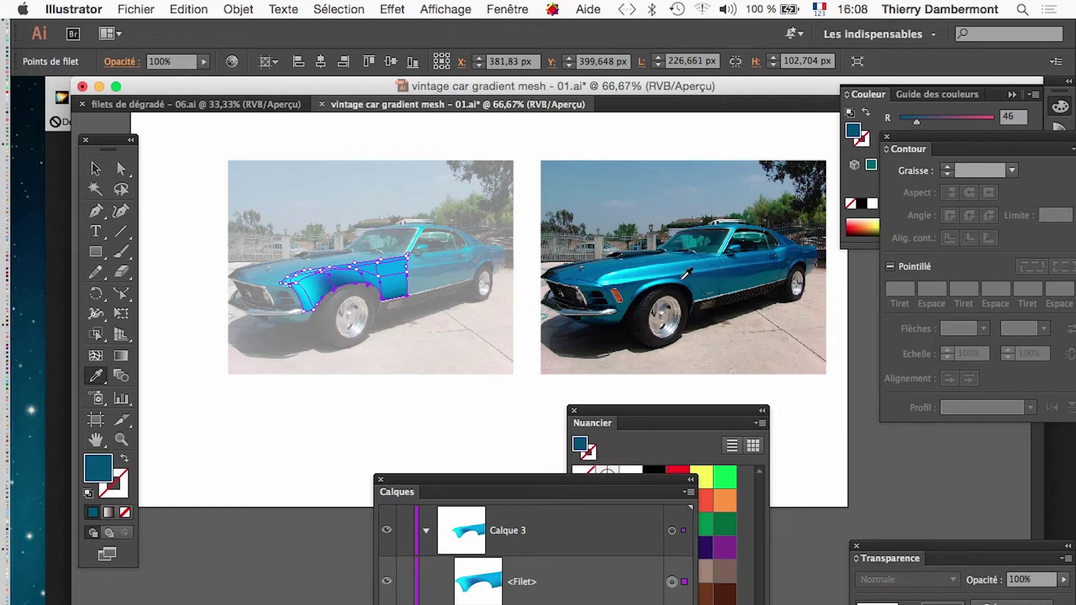
click(647, 283)
click(644, 286)
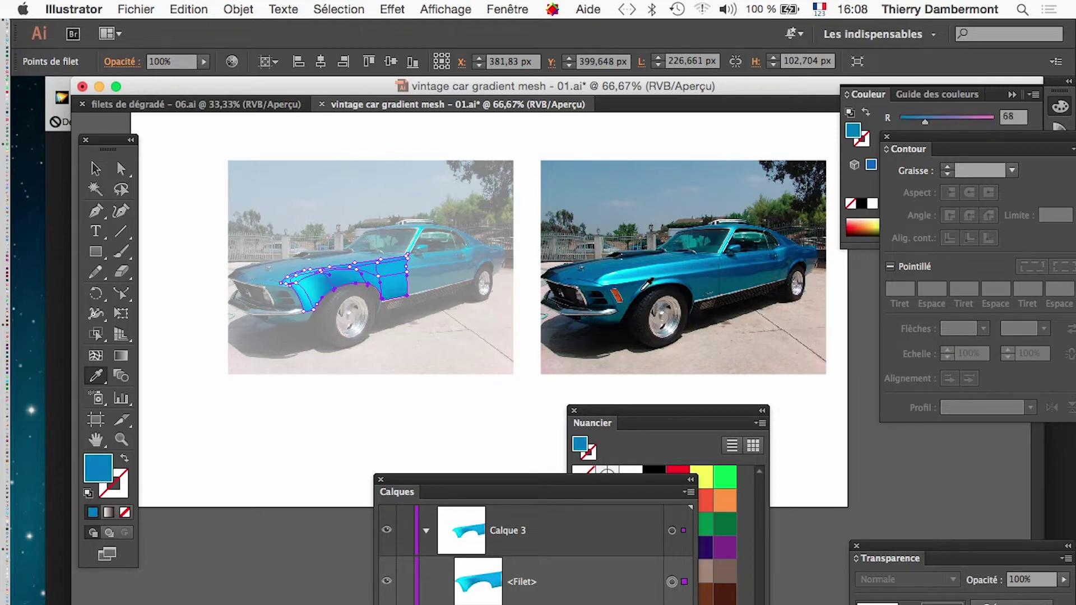
- Deselect the recoloured mesh, hide the fender's gradient mesh and show the purple hood shape
key(a)
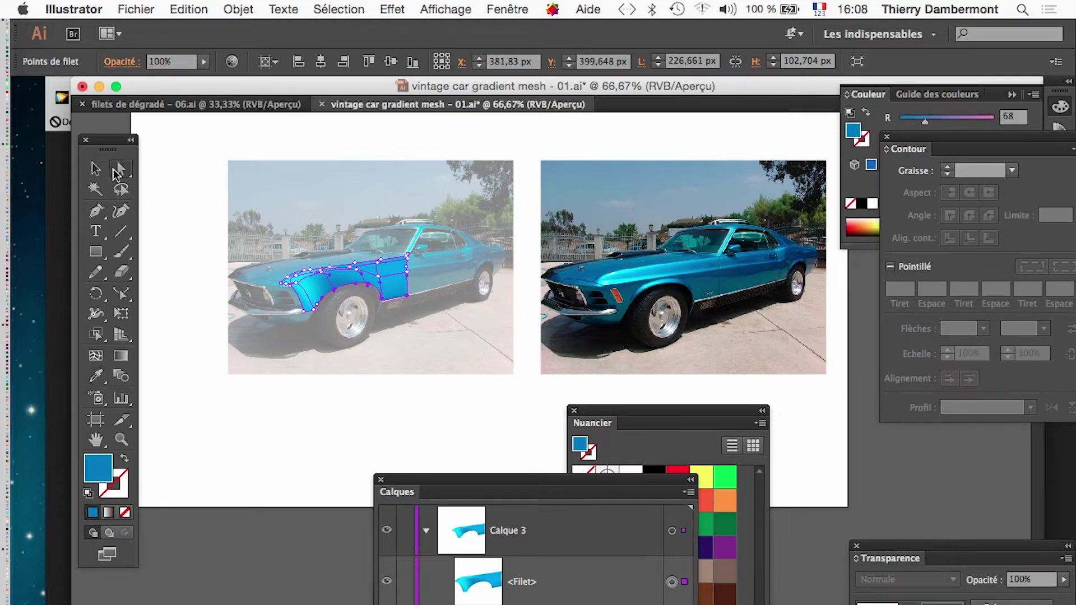
click(312, 402)
super+click(361, 317)
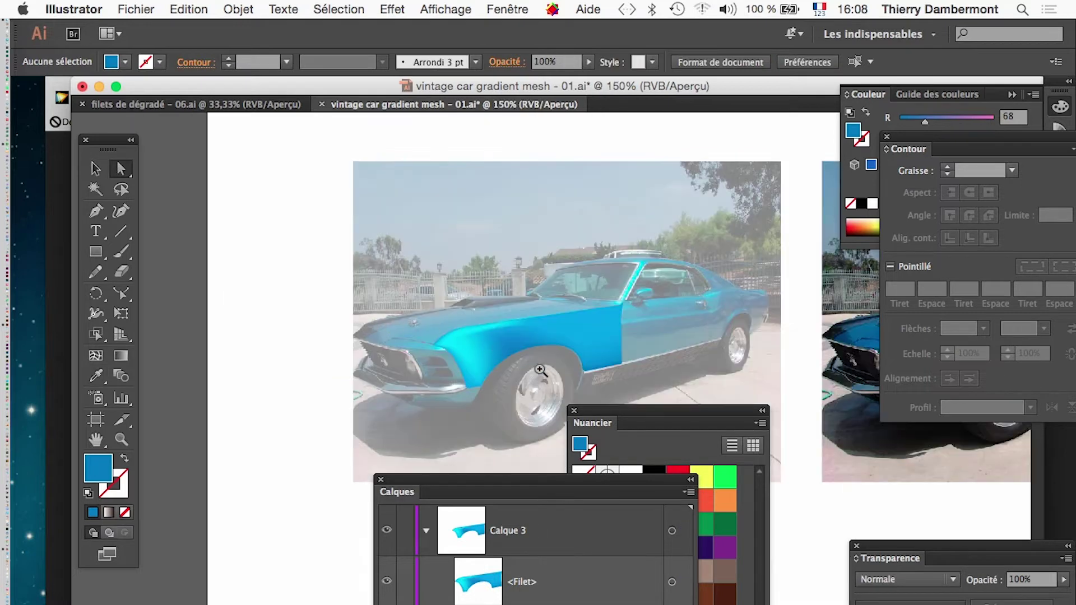
super+click(560, 381)
drag(492, 384, 484, 305)
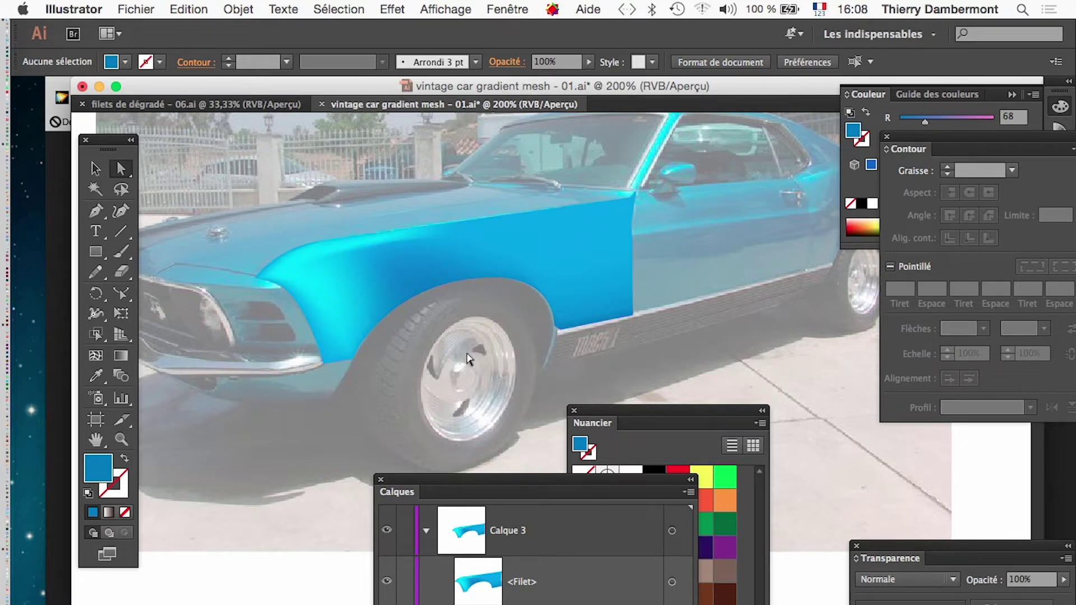
click(386, 580)
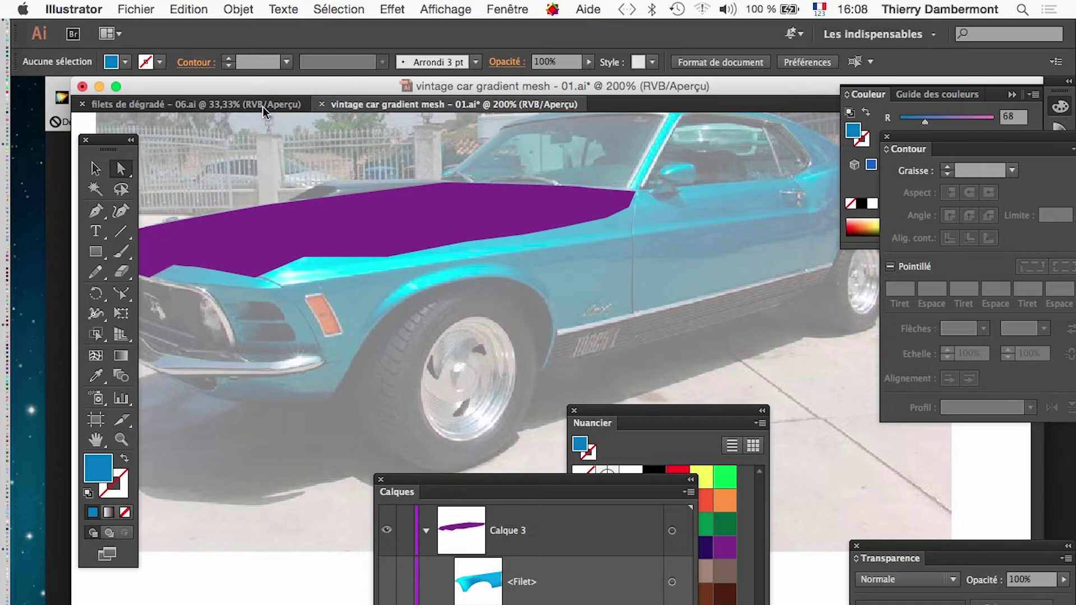
- Convert the purple hood shape into a gradient mesh with 4 rows, 4 columns and flat appearance
click(392, 218)
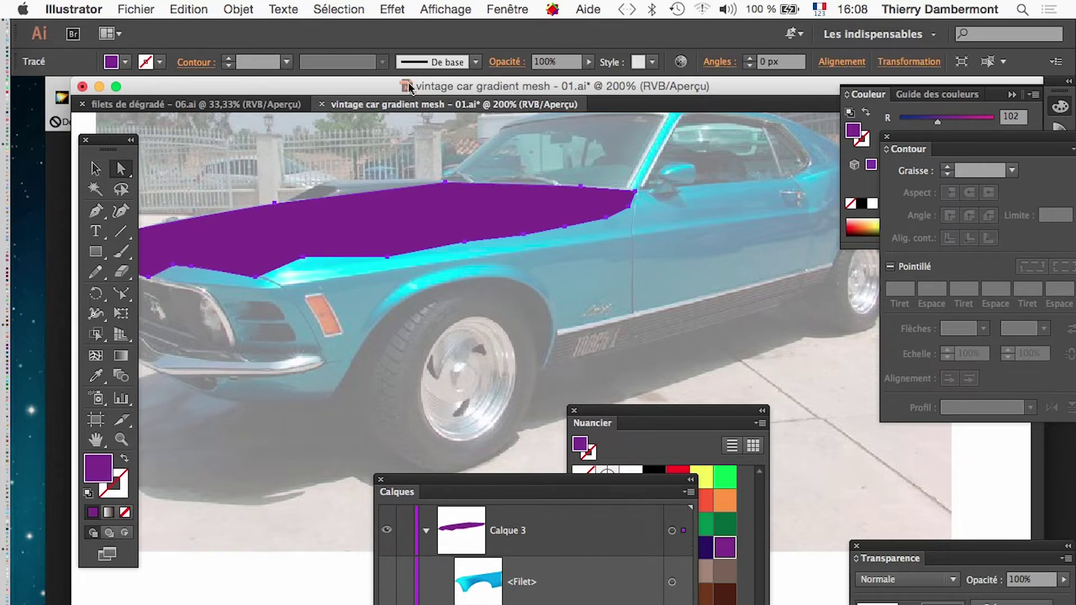
click(238, 9)
click(331, 226)
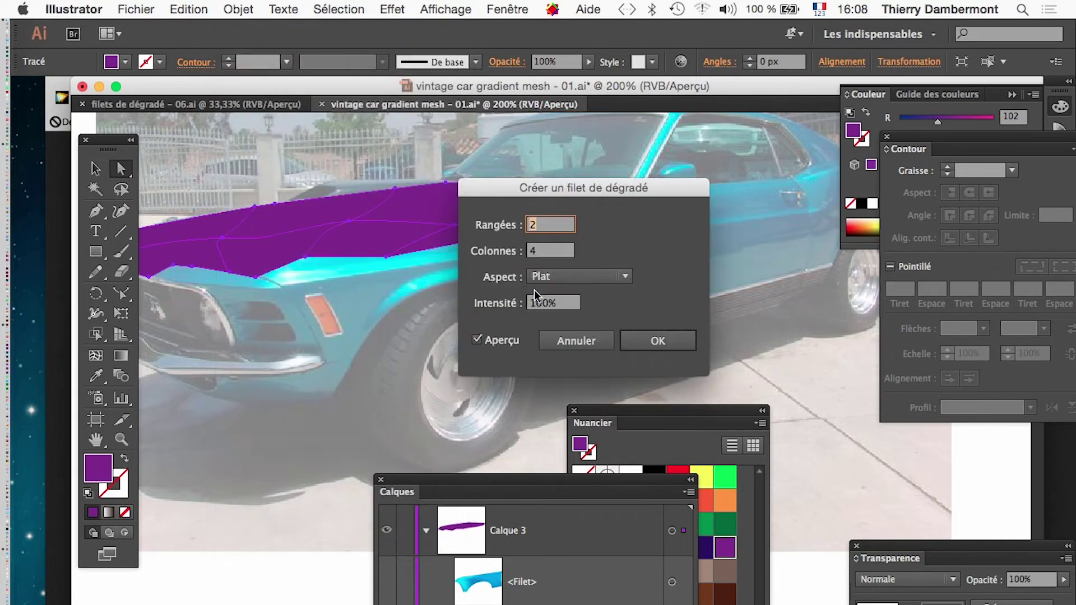
text(4)
click(675, 344)
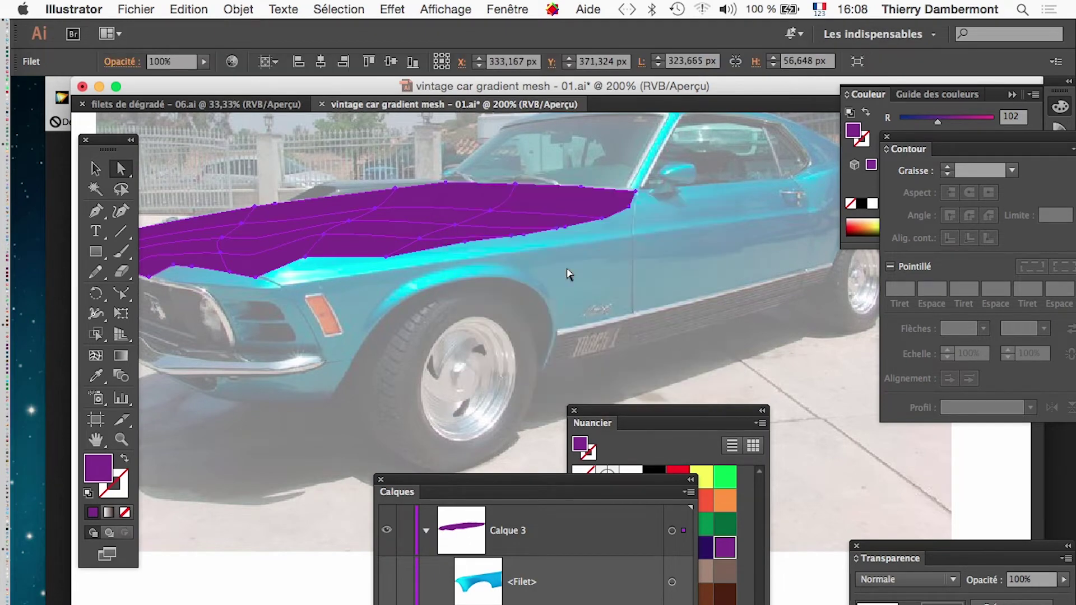
- Recolour the whole hood mesh with a mid blue sampled from the hood in the reference photo
click(96, 375)
alt+super+click(560, 243)
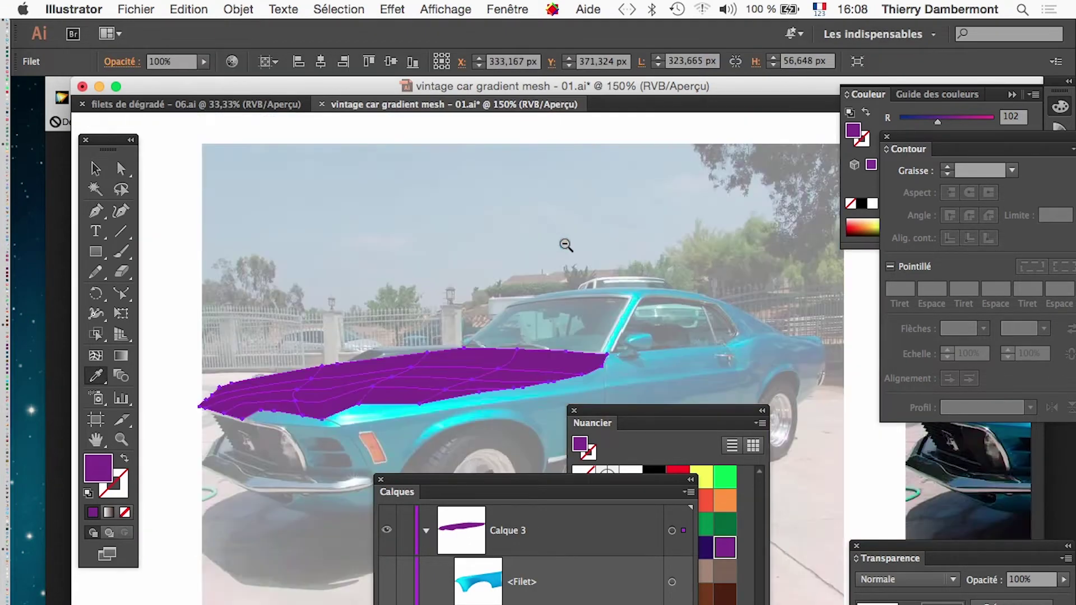
drag(734, 349, 397, 282)
click(715, 297)
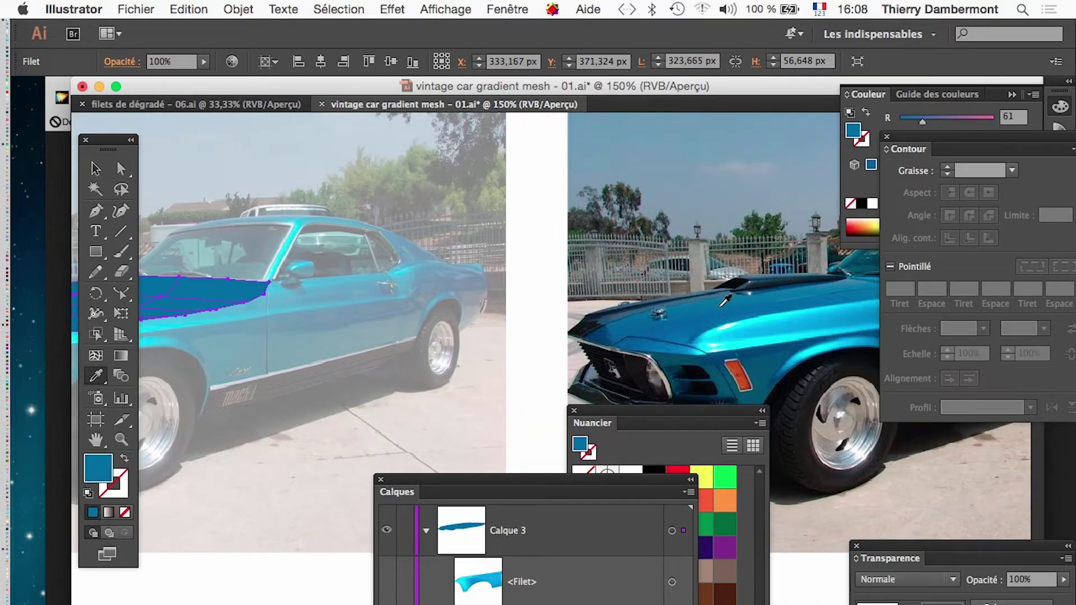
- Deselect the hood mesh, then select only its interior points along the upper rows with the Direct Selection tool
drag(287, 314, 556, 304)
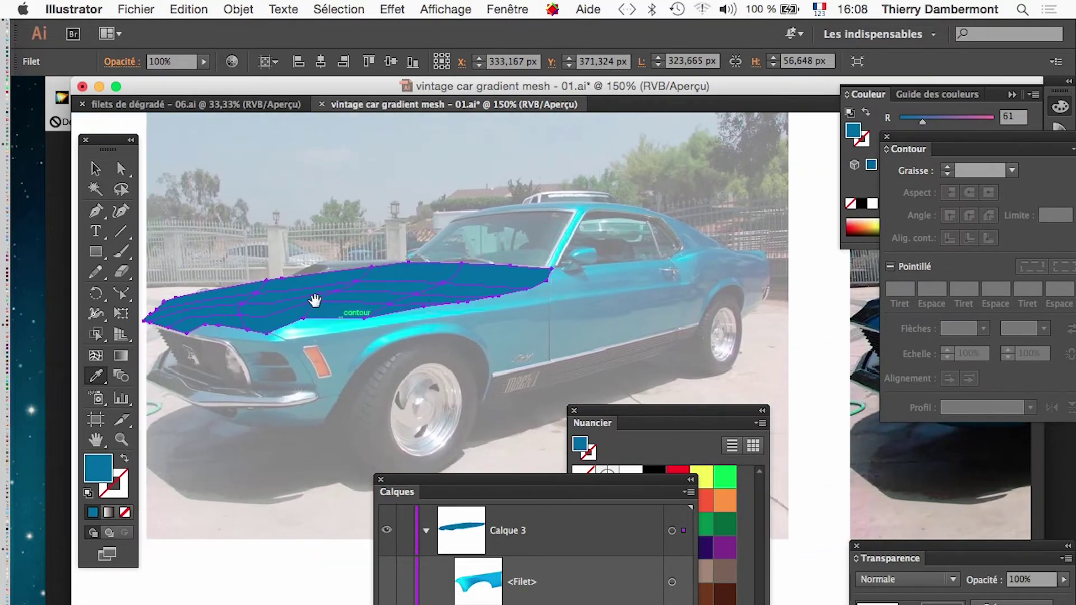
alt+super+click(611, 328)
drag(697, 348, 596, 304)
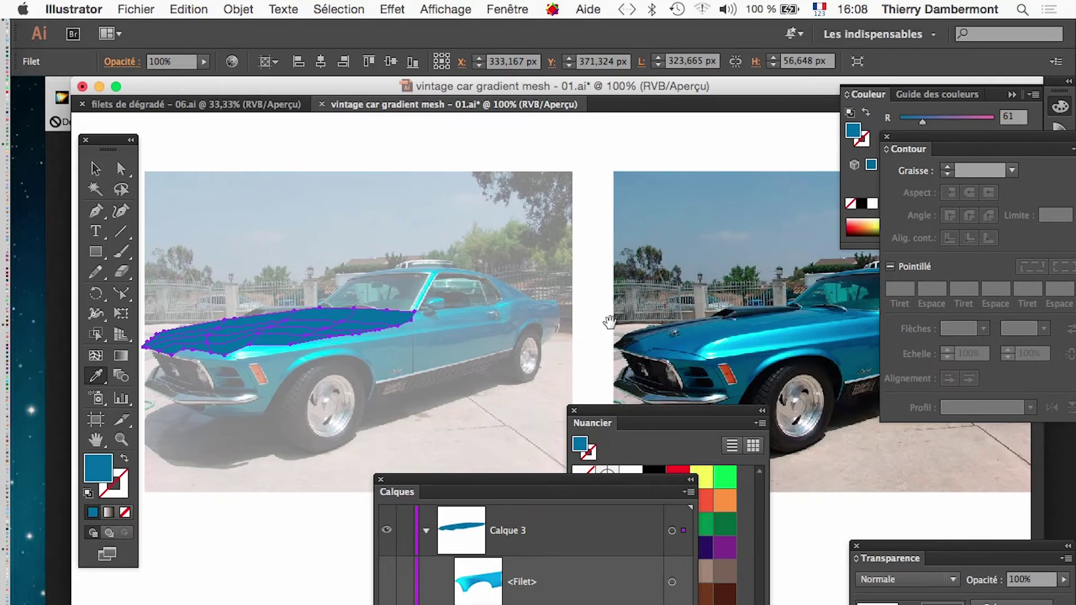
click(121, 168)
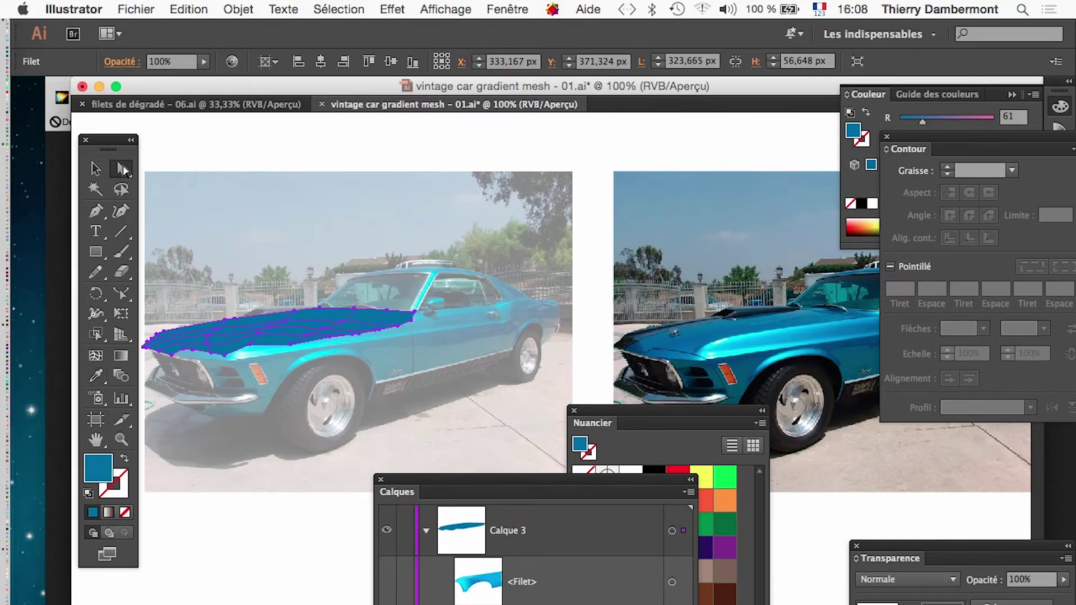
super+click(286, 323)
key(super+shift+a)
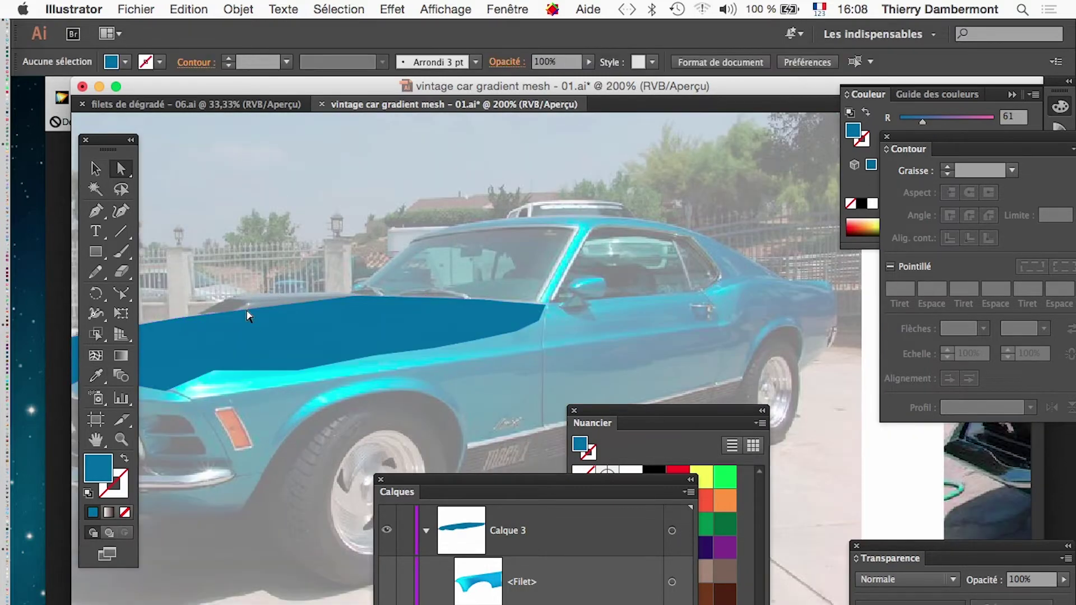
drag(238, 322, 418, 338)
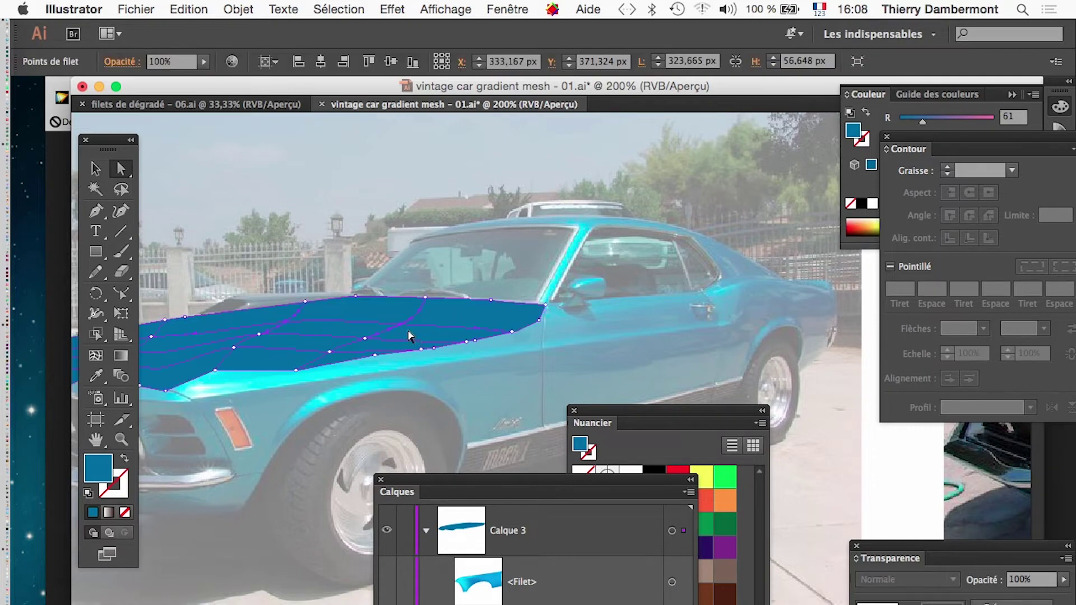
drag(291, 345, 474, 290)
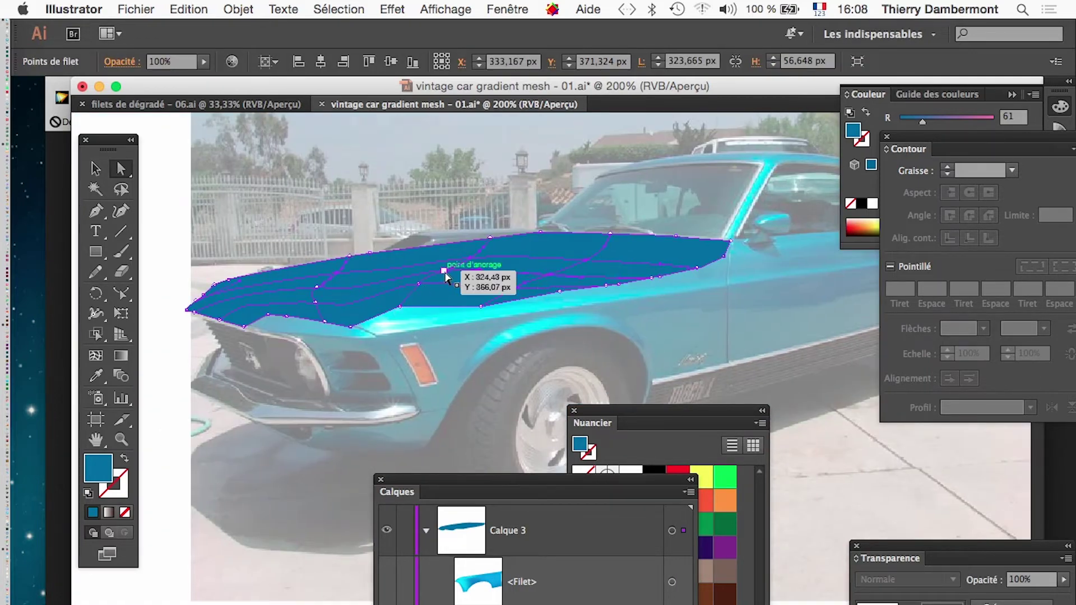
drag(316, 286, 323, 302)
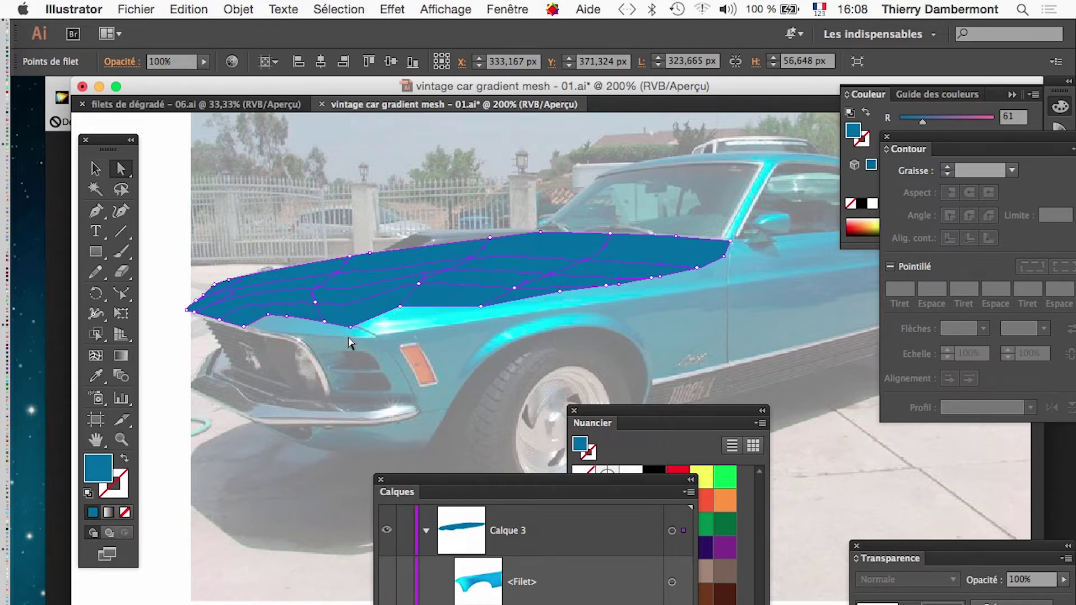
- Recolour the selected upper hood mesh points with a bright cyan sampled from the hood highlight in the reference photo
alt+super+click(660, 320)
drag(659, 319, 511, 233)
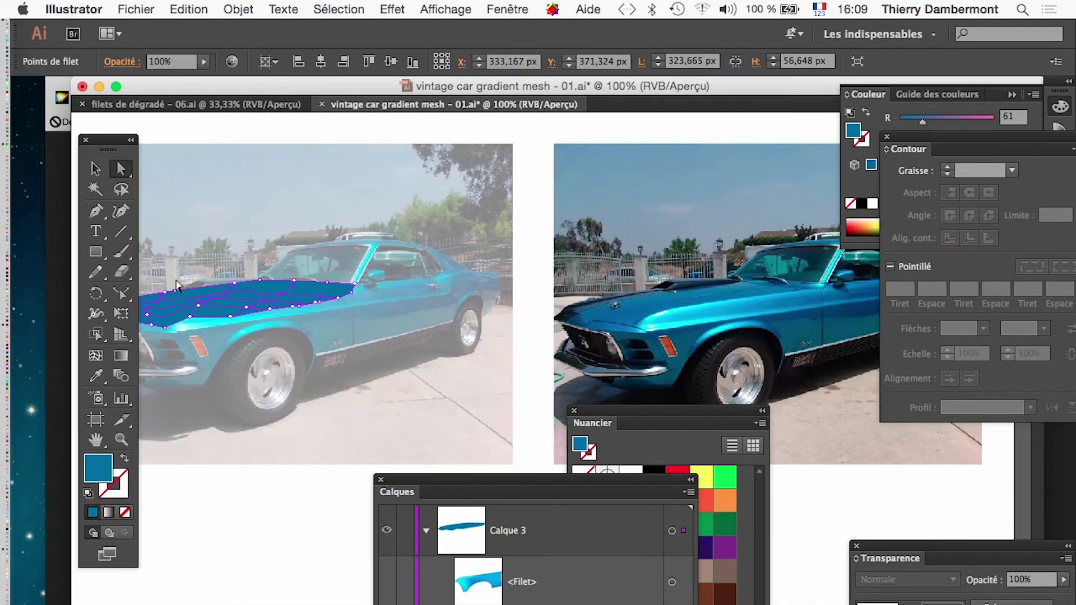
click(107, 366)
click(660, 317)
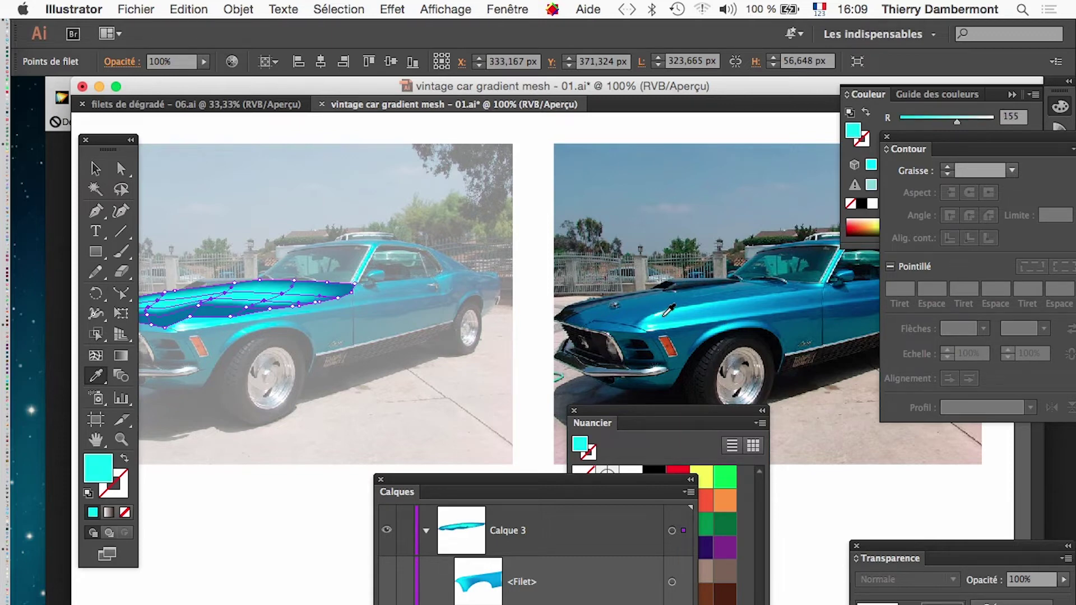
click(668, 311)
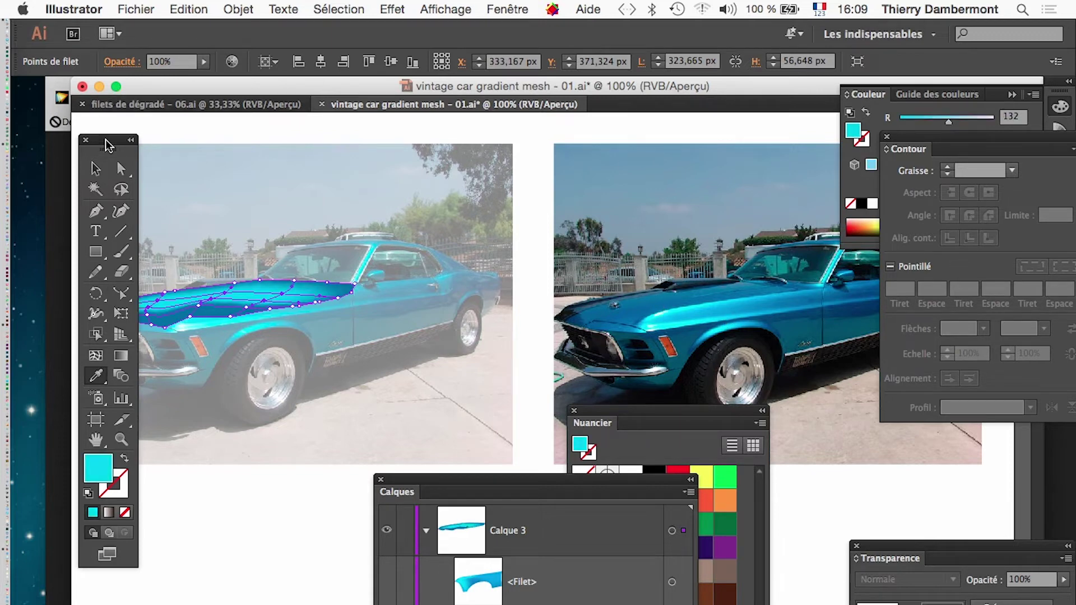
- Move the toolbox clear of the car and reposition the layer list so all its layers show
drag(109, 144, 81, 128)
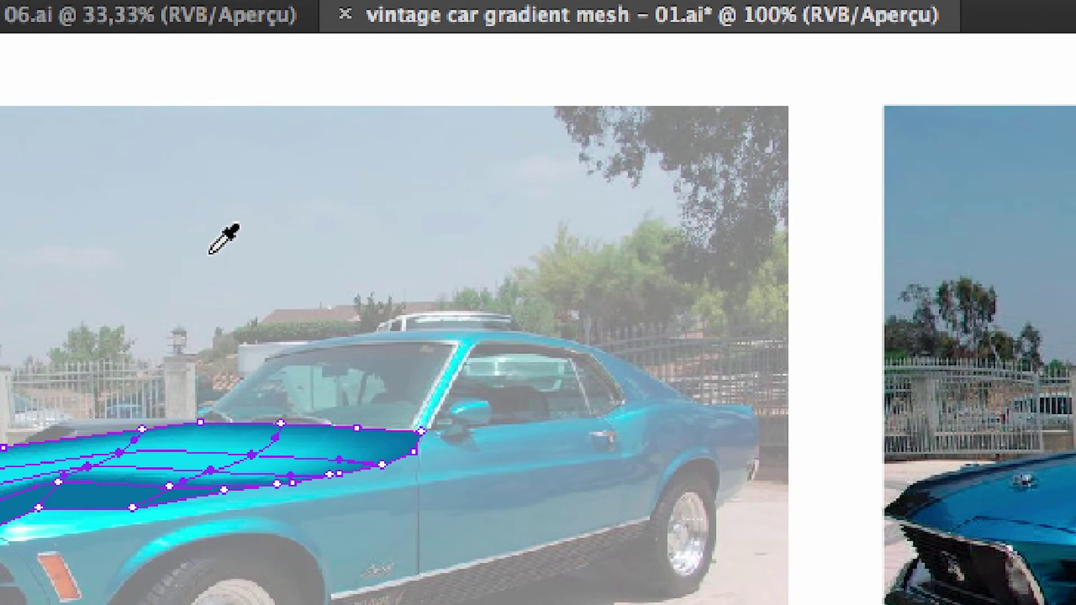
key(super)
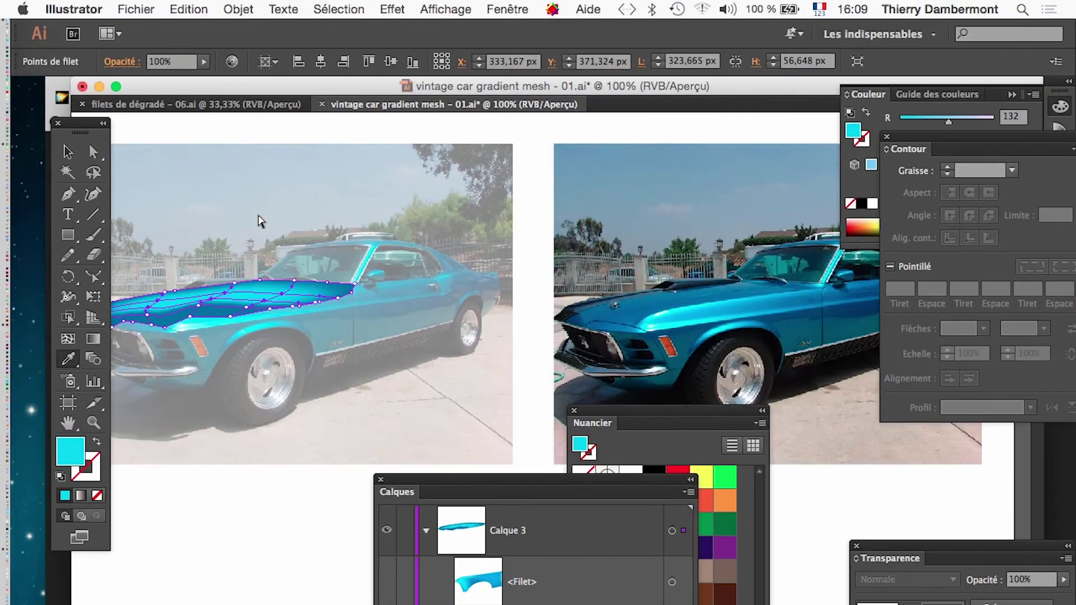
drag(404, 480, 429, 203)
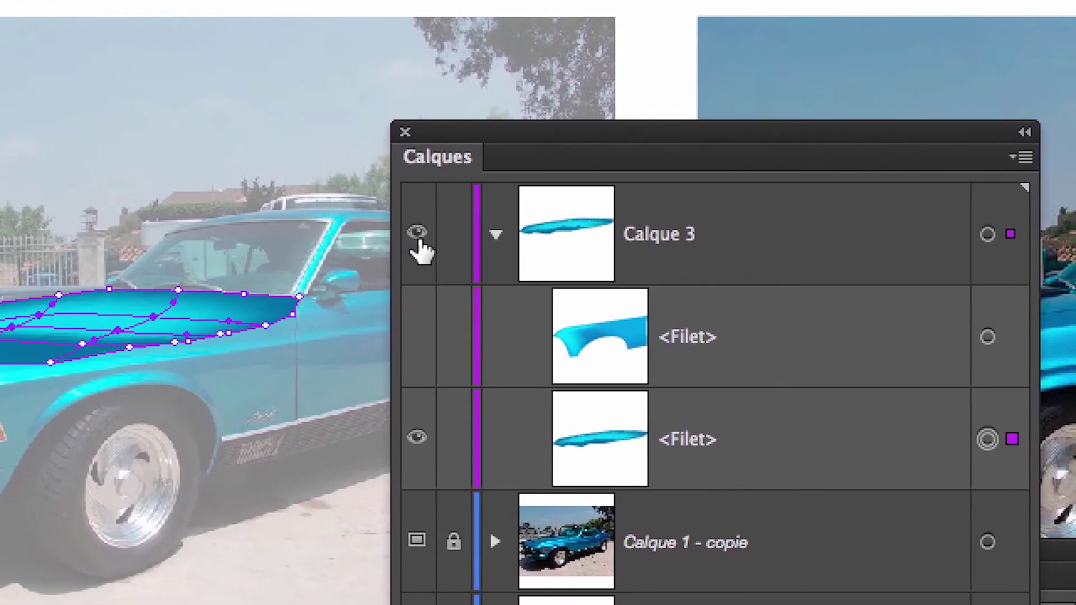
- Switch layer Calque 3 between outline and preview display, ending in preview, and move the layer list back down
ctrl+click(416, 236)
ctrl+click(417, 236)
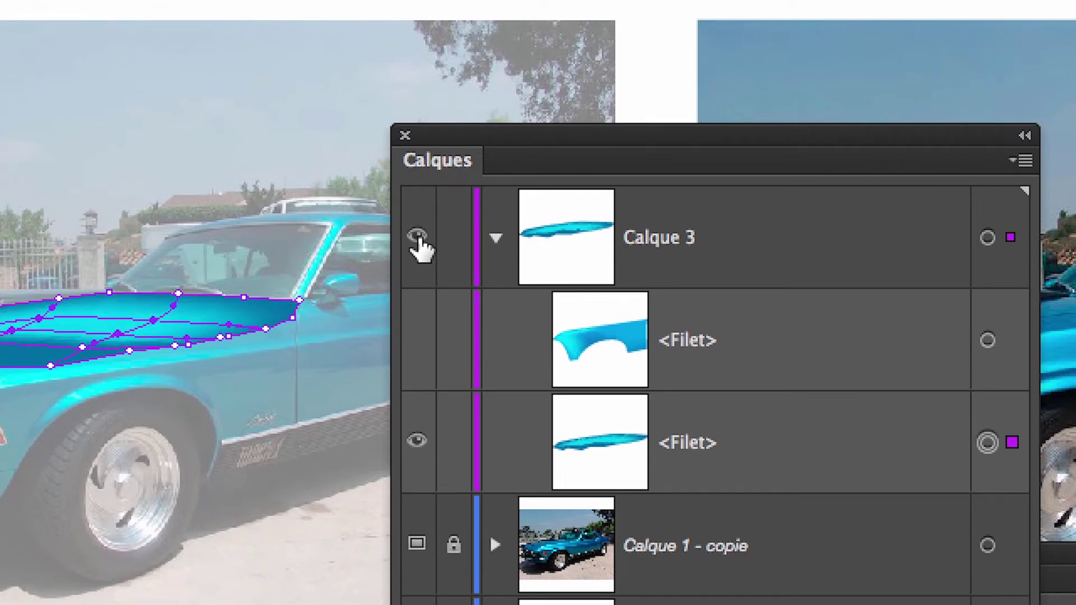
super+click(419, 237)
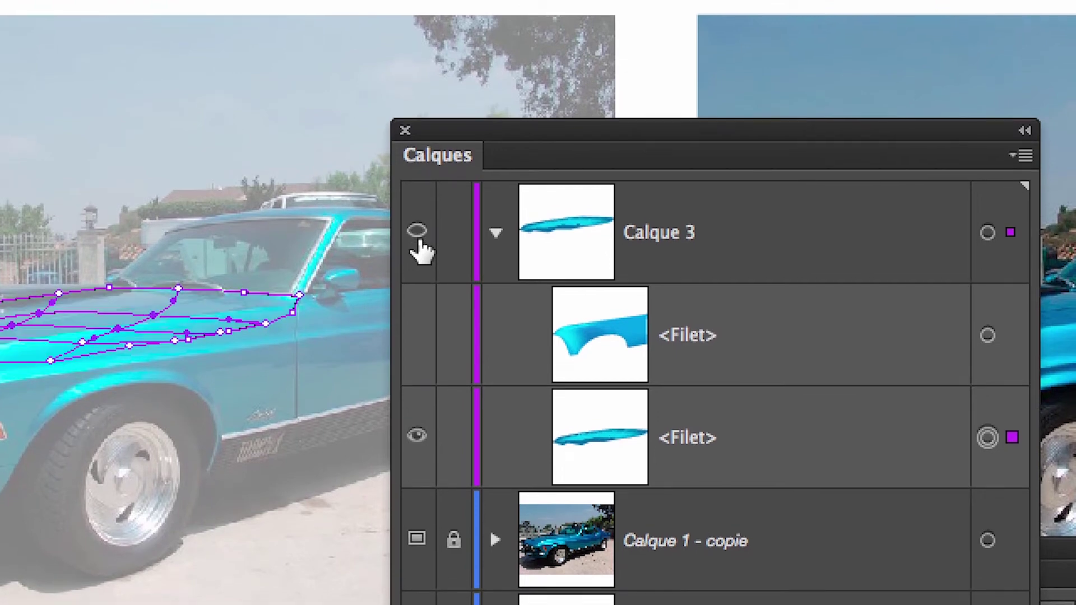
super+click(419, 237)
ctrl+click(416, 236)
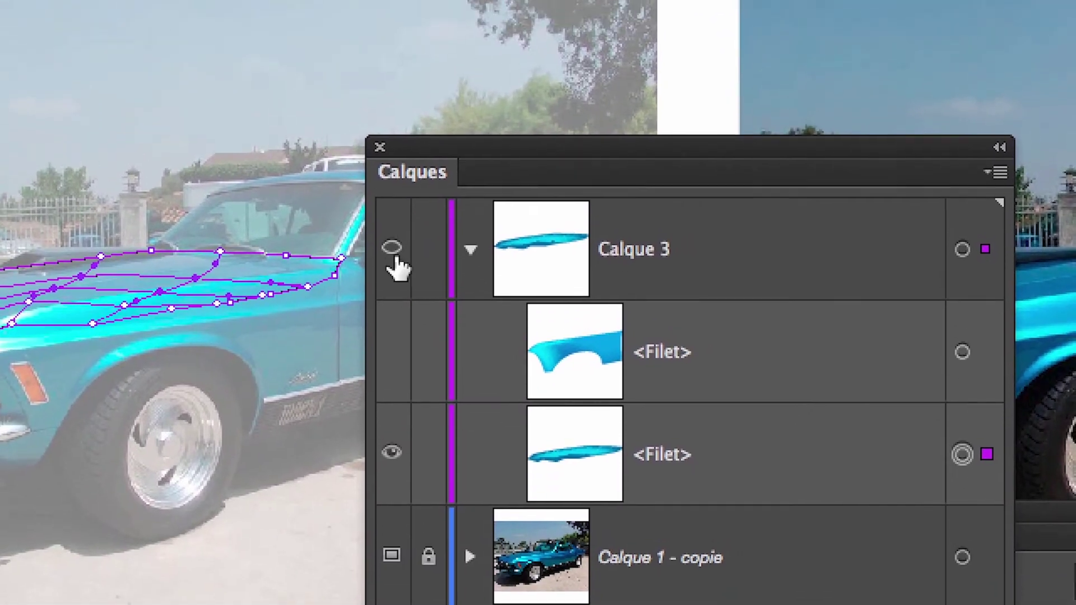
ctrl+click(386, 316)
ctrl+click(393, 255)
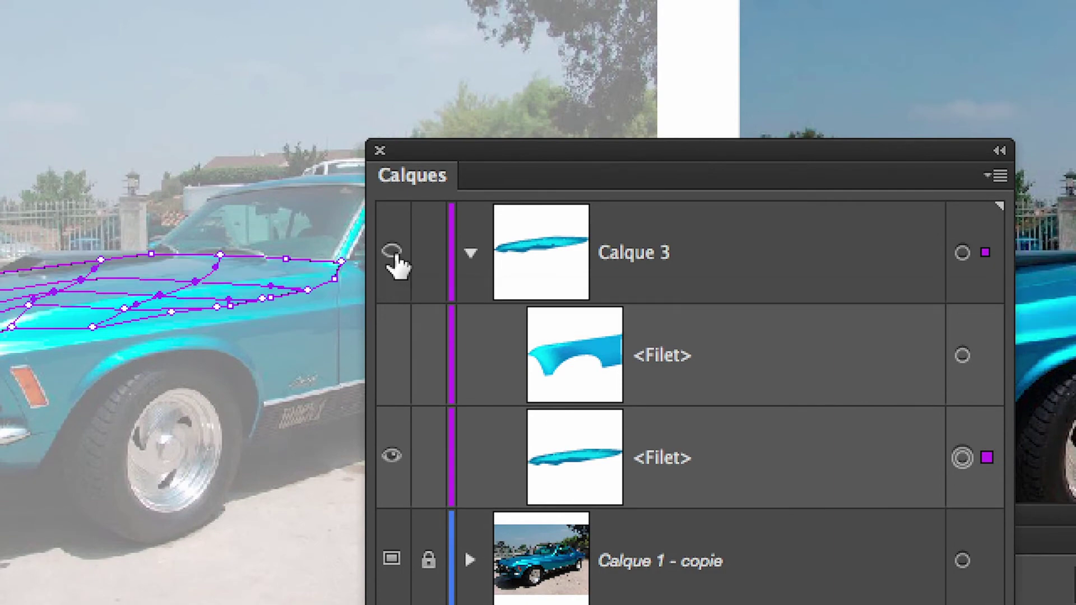
ctrl+click(393, 256)
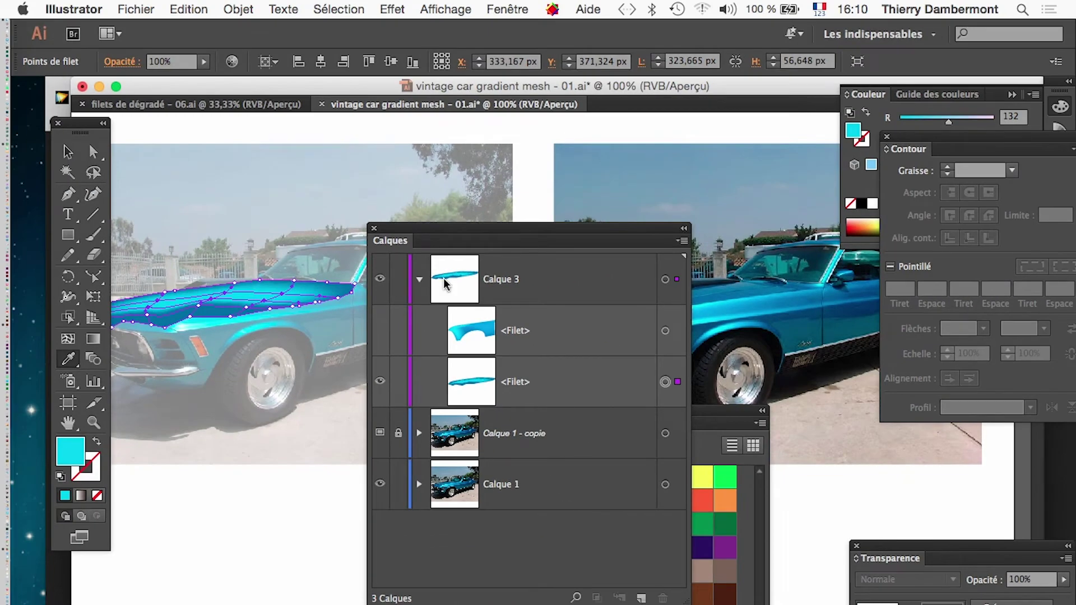
drag(432, 232, 440, 384)
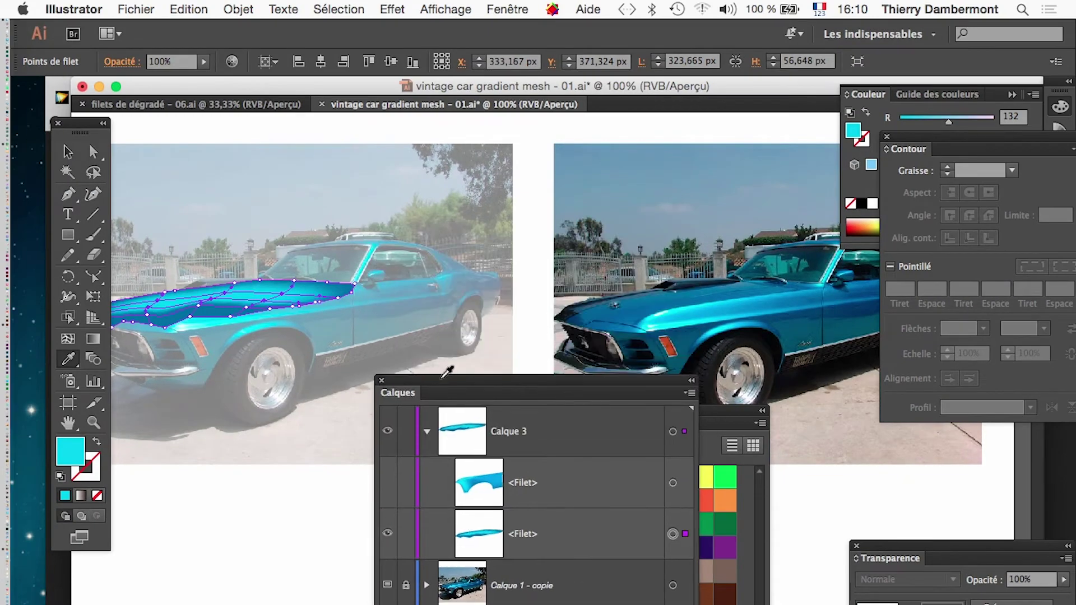
- Select only the lower row of interior mesh points on the hood with the Direct Selection tool
drag(242, 335, 311, 297)
super+click(310, 296)
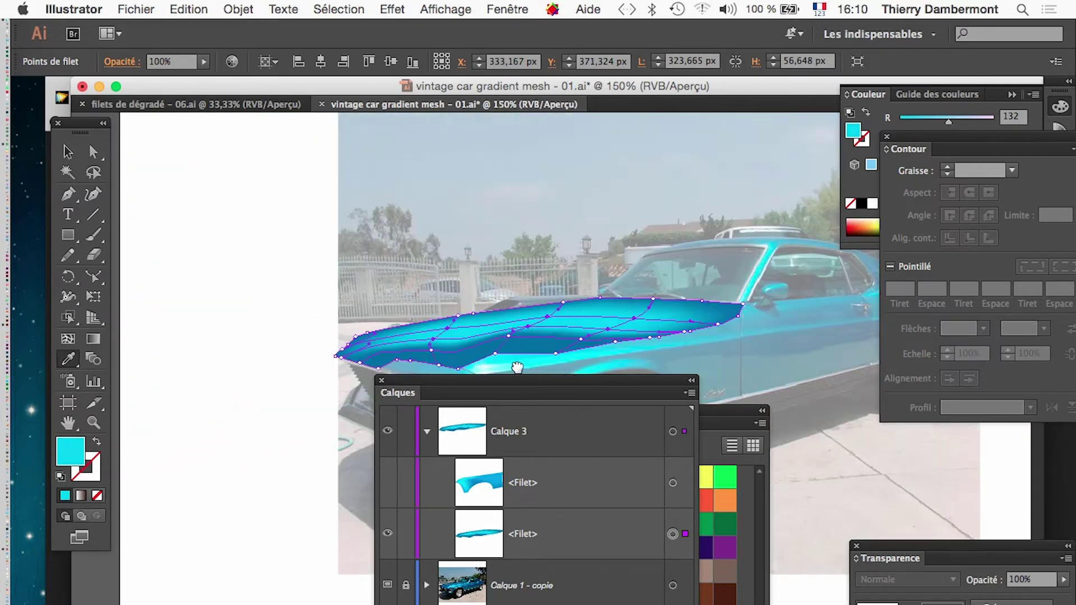
drag(518, 367, 453, 298)
click(93, 153)
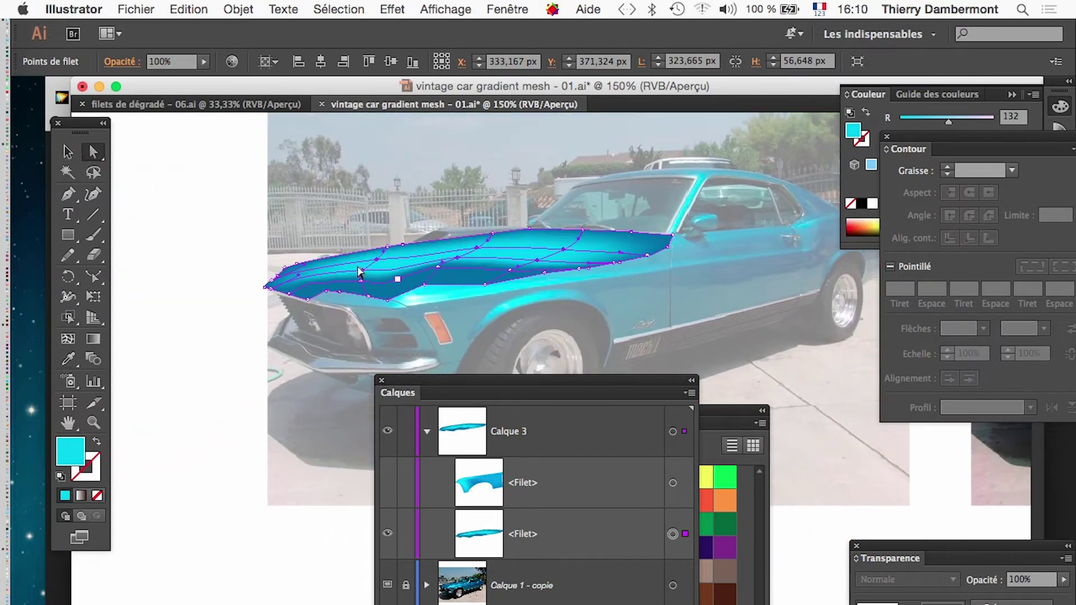
click(438, 267)
shift+click(510, 271)
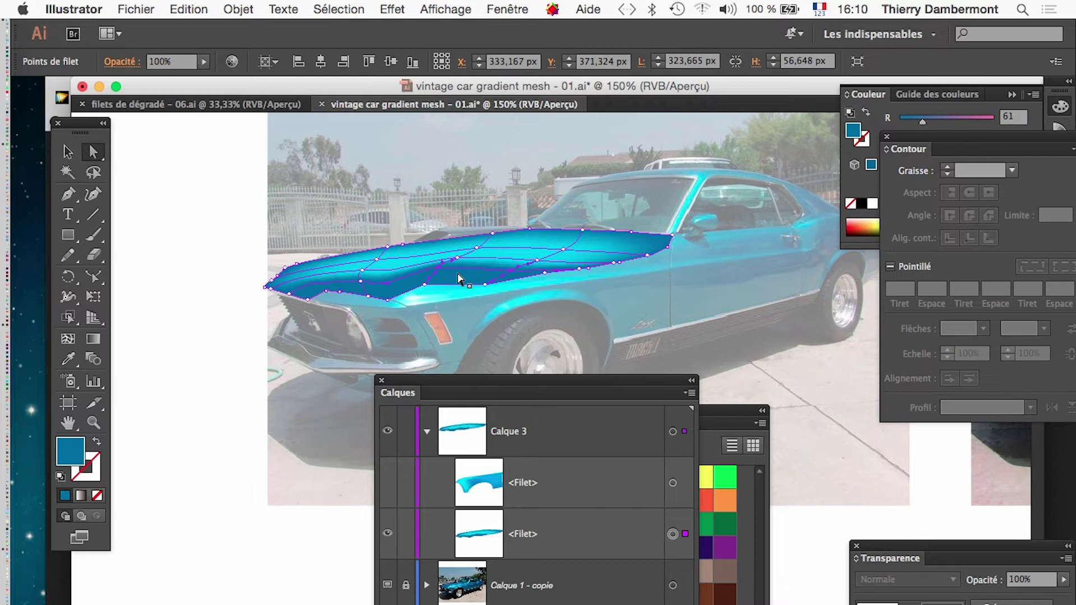
shift+click(360, 281)
- Recolour the selected lower hood mesh points by sampling blues from the reference photo, ending with a light blue from its hood
click(69, 359)
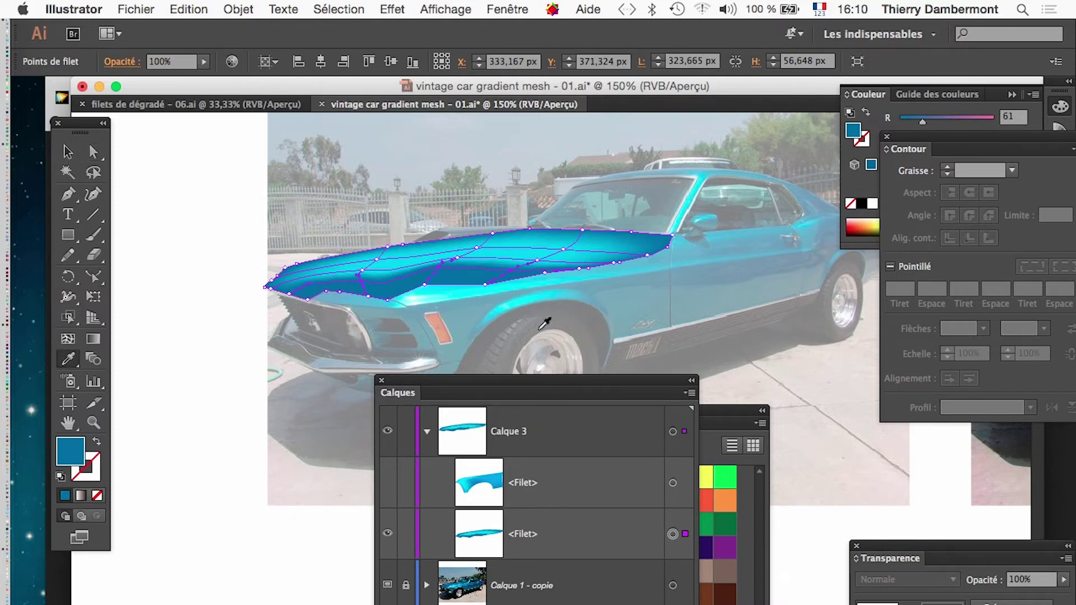
drag(672, 318, 465, 291)
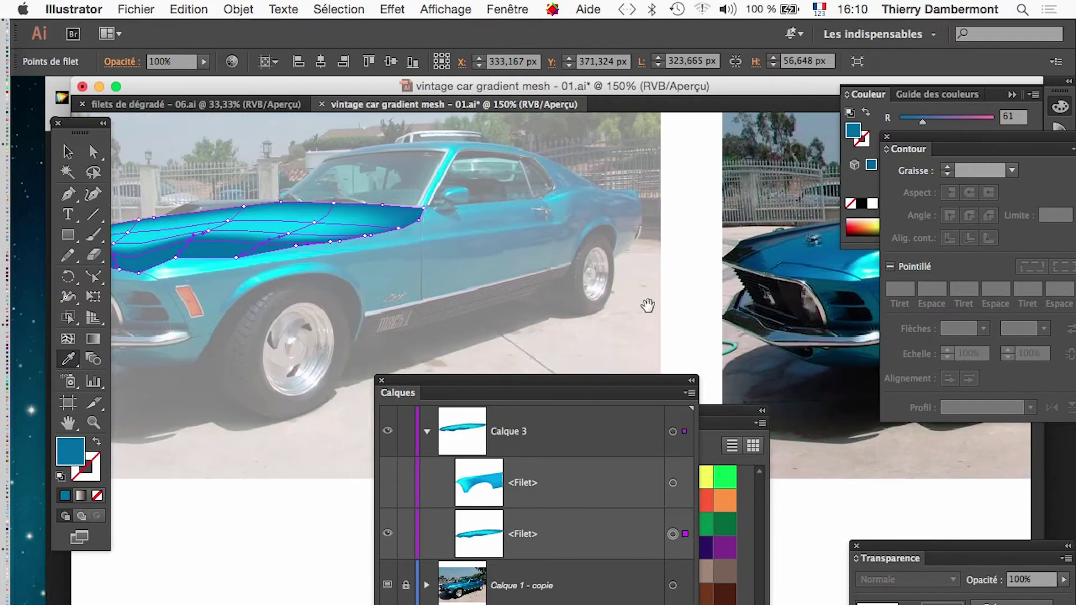
click(866, 270)
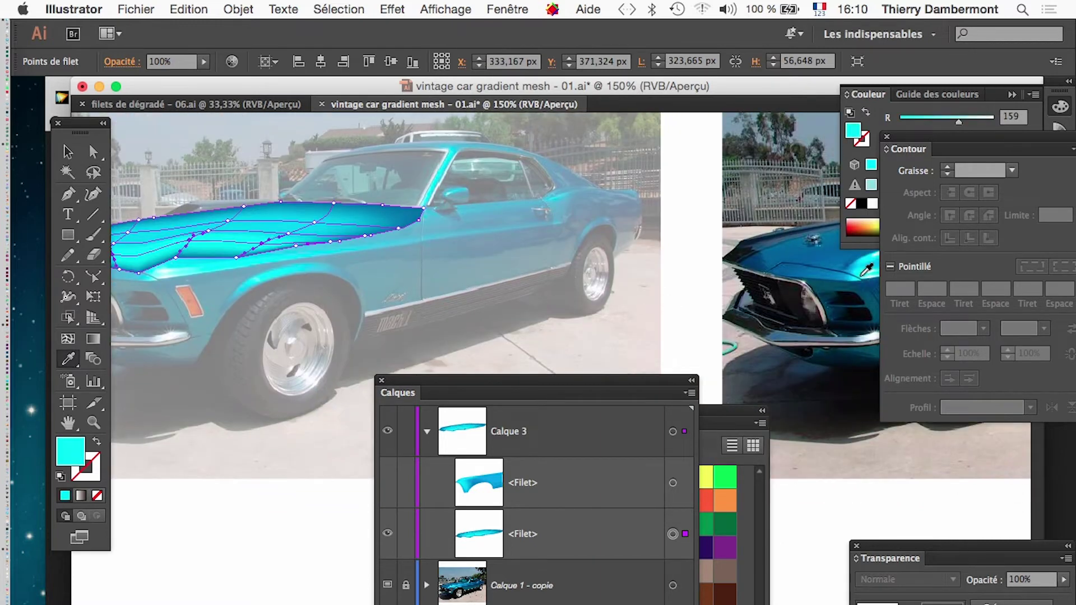
click(856, 270)
click(839, 274)
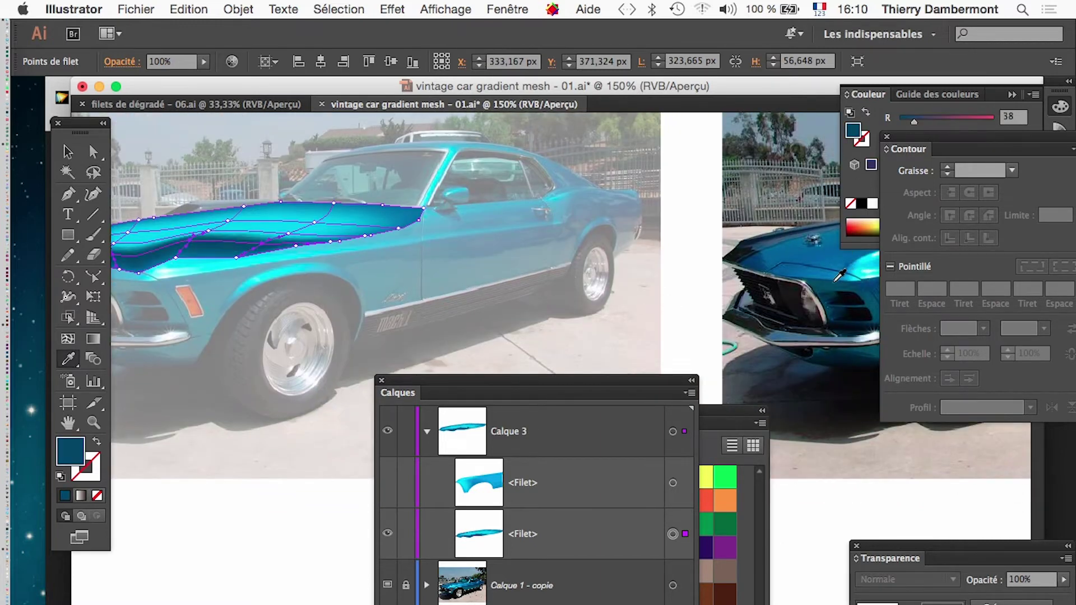
key(super+minus)
key(super+minus)
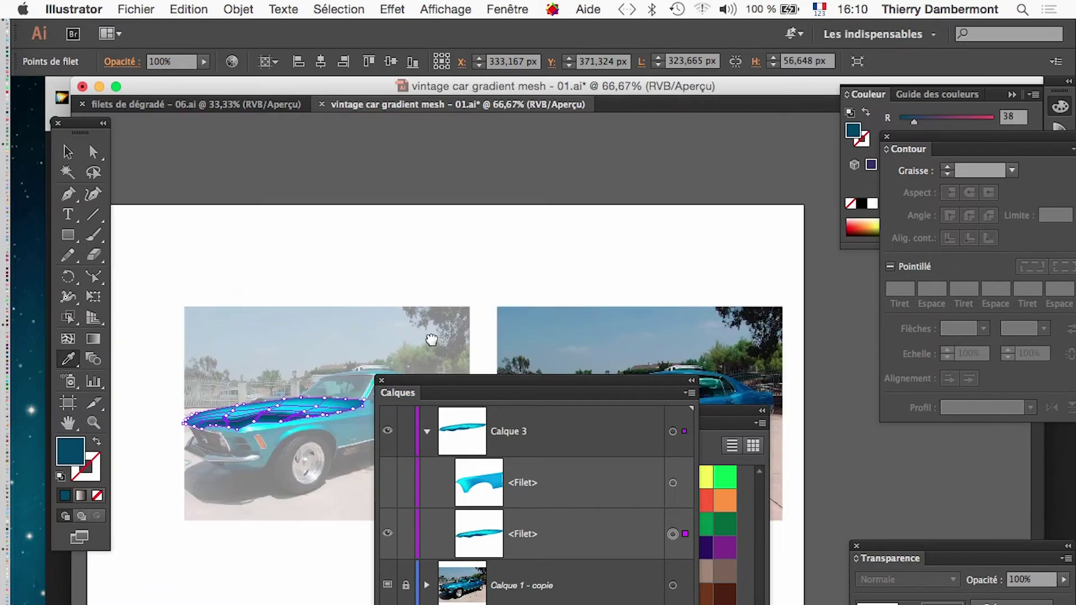
drag(431, 340, 452, 250)
click(630, 323)
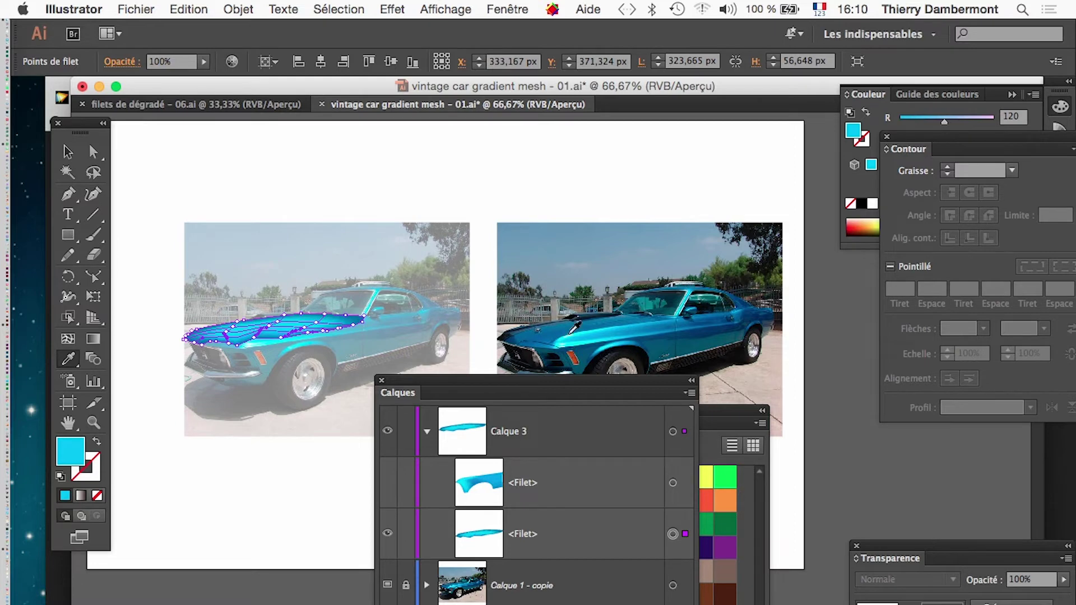
- Deselect the recoloured hood mesh and examine its shading up close
click(93, 151)
click(303, 433)
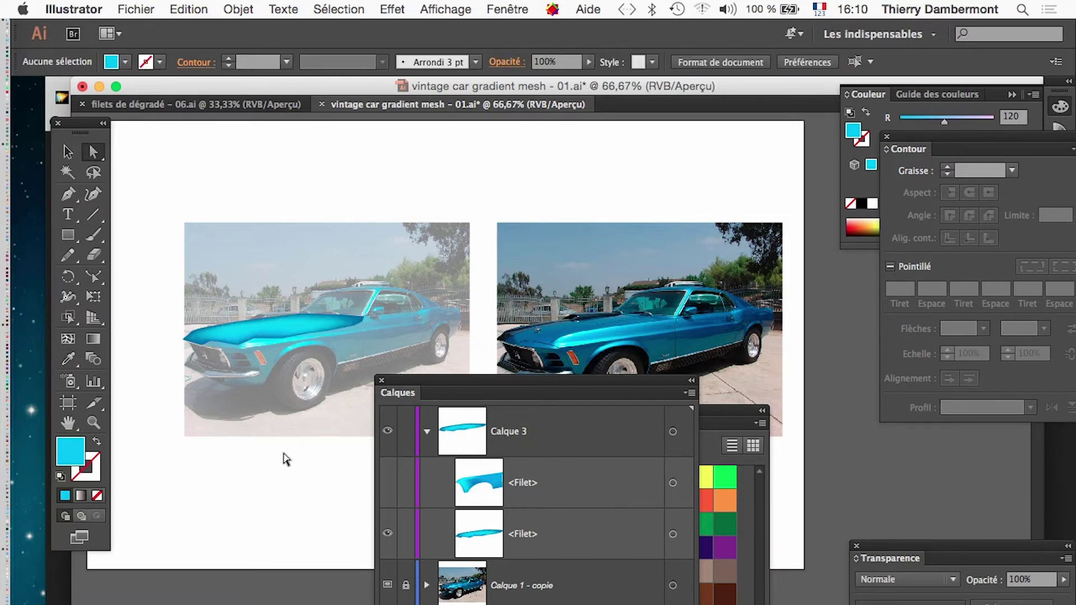
super+click(231, 340)
super+click(587, 360)
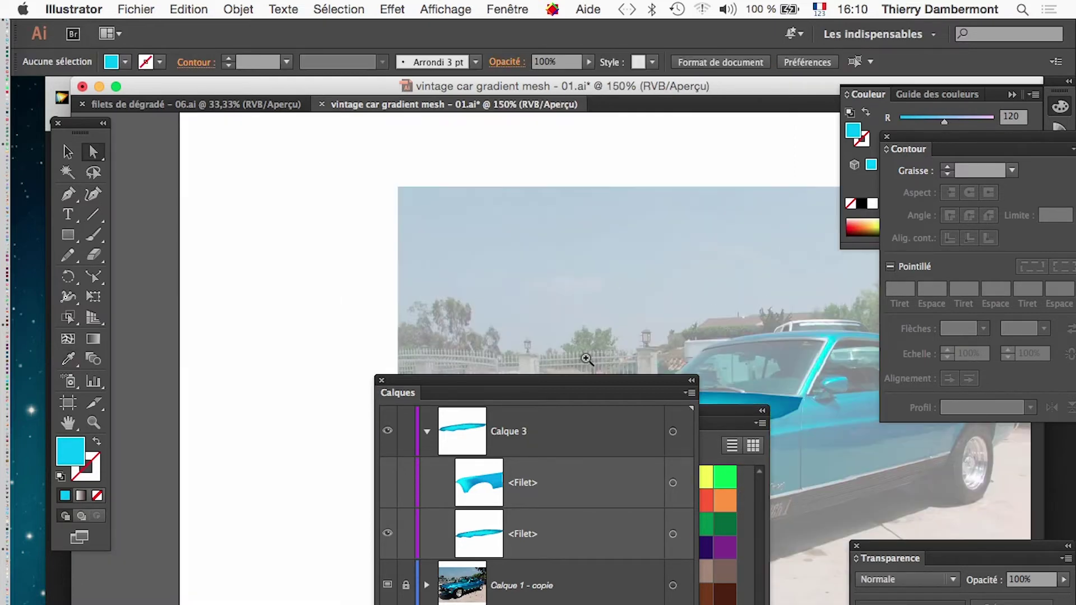
- Select the mesh points along the hood's upper edge with the Direct Selection tool
drag(663, 361, 502, 203)
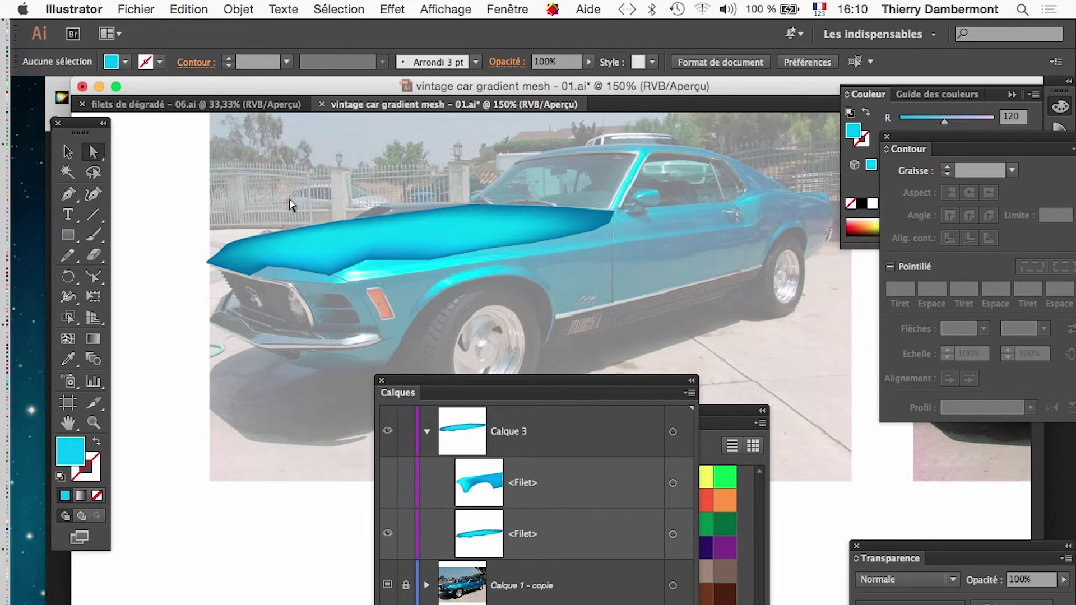
drag(225, 189, 348, 229)
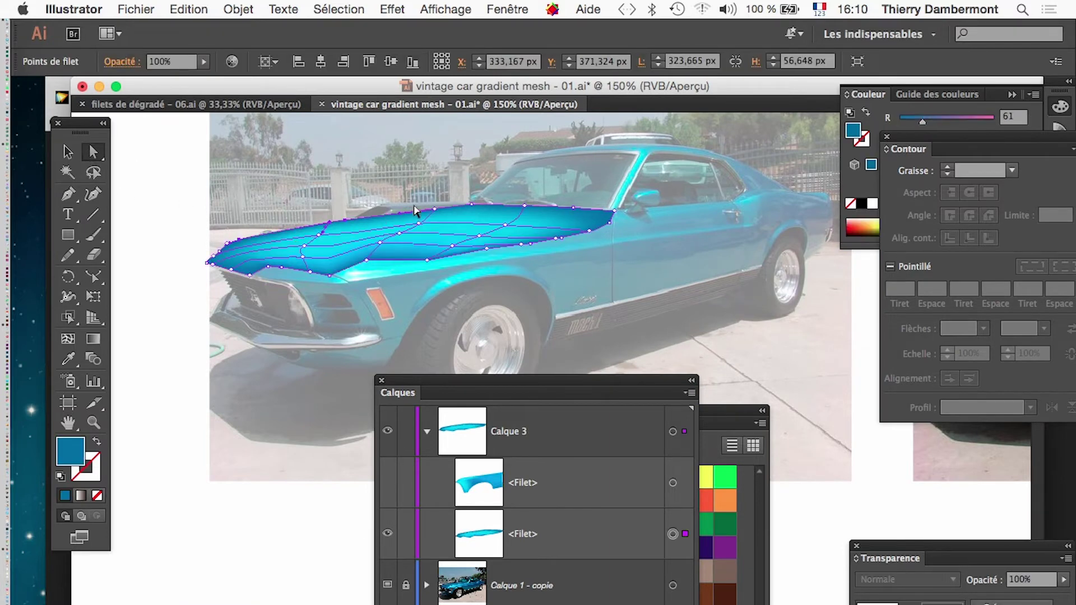
drag(413, 198, 456, 226)
click(522, 204)
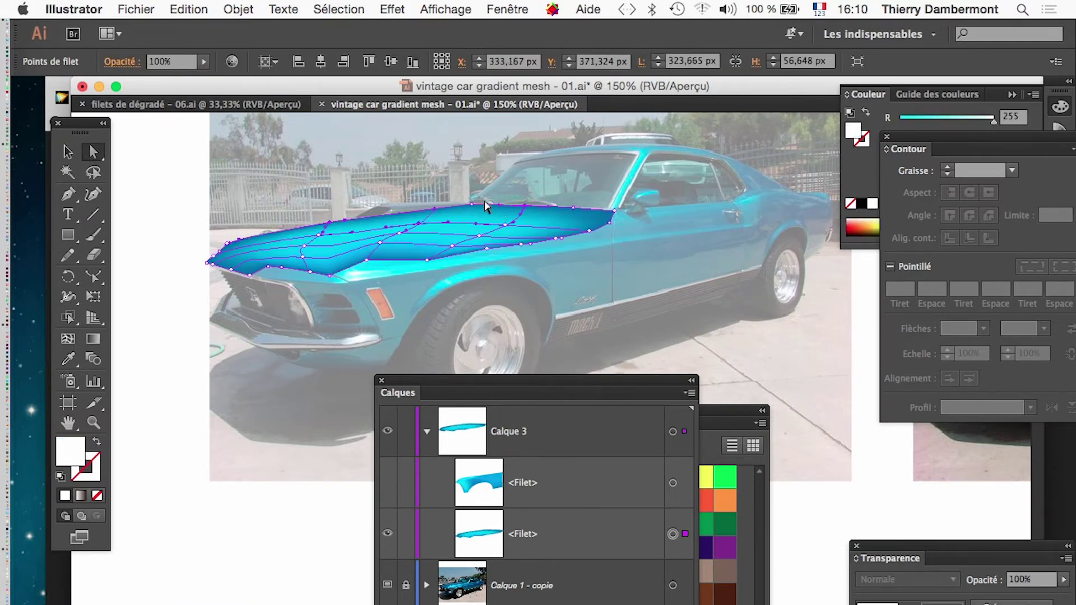
click(219, 251)
- Recolour the selected upper hood mesh points by sampling the reference photo with the Eyedropper, ending with a near-white from the front bumper
alt+super+click(610, 275)
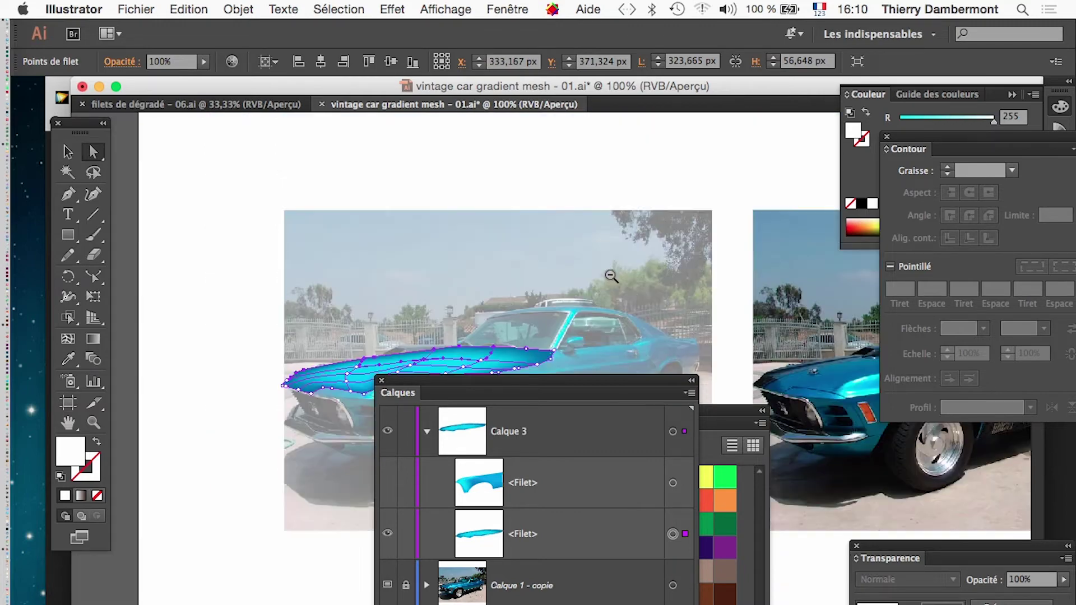
alt+super+click(695, 315)
drag(624, 340, 546, 211)
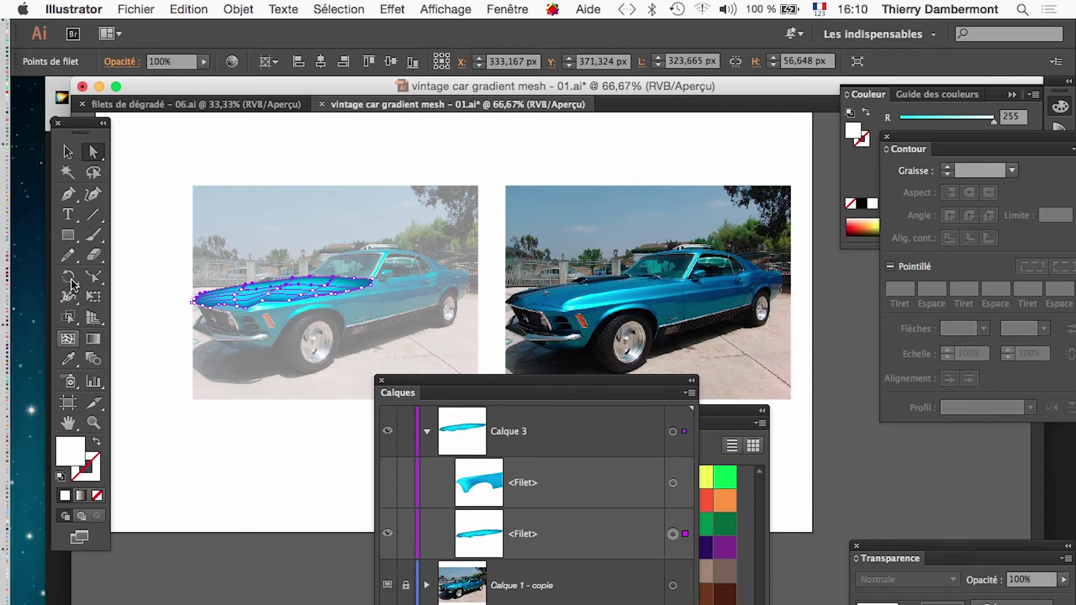
click(67, 359)
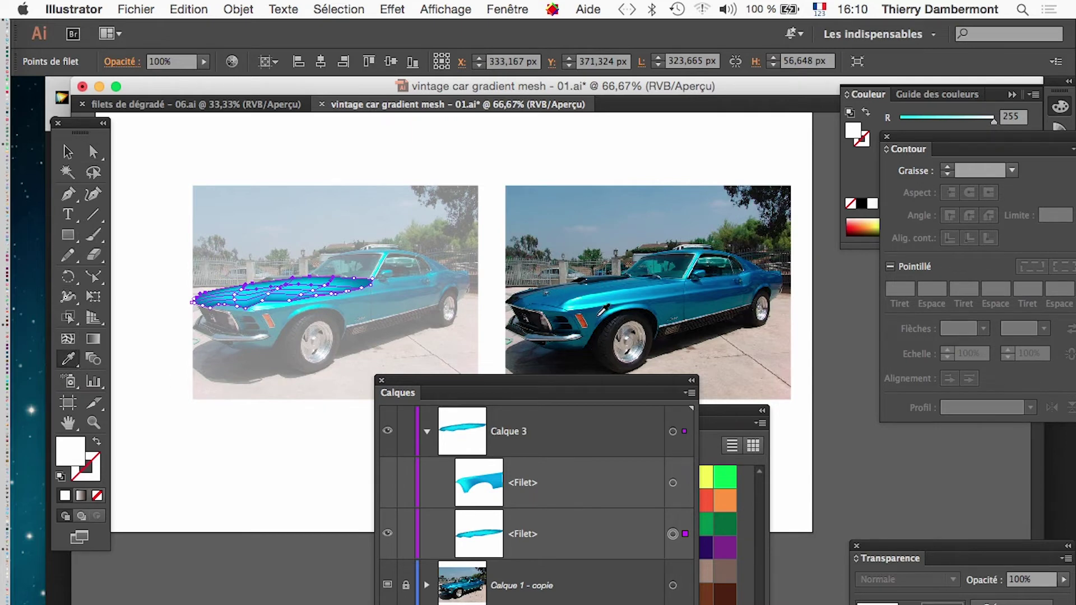
click(575, 297)
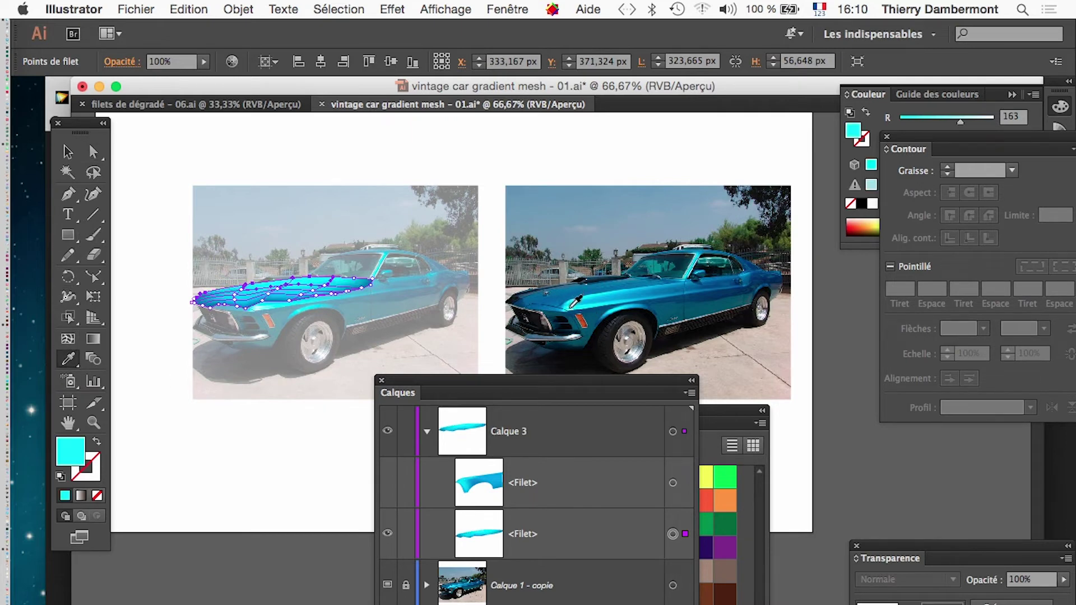
click(581, 329)
click(571, 337)
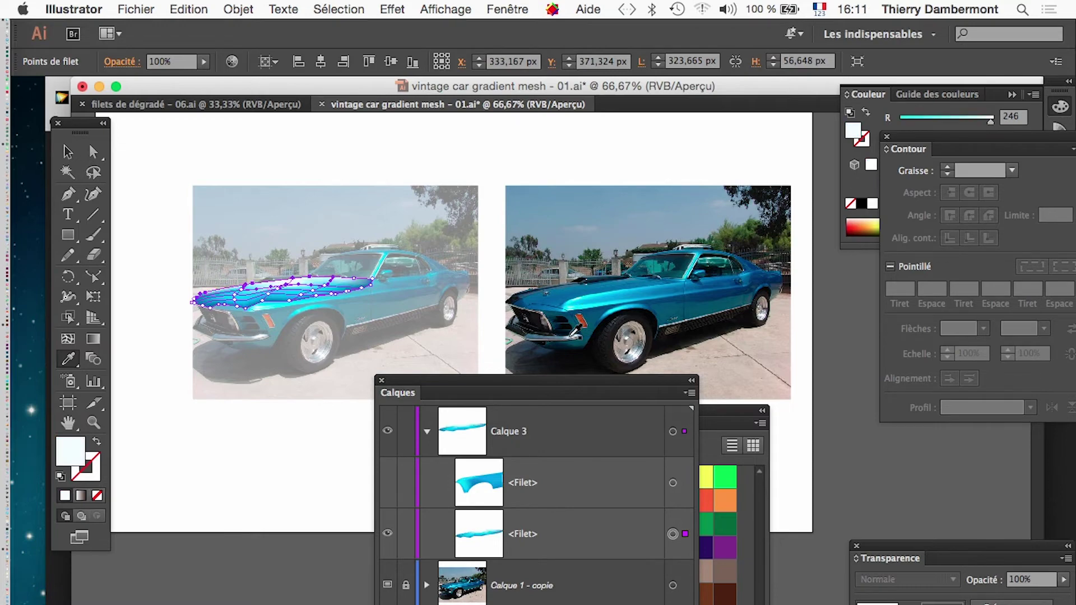
super+click(362, 315)
super+click(338, 324)
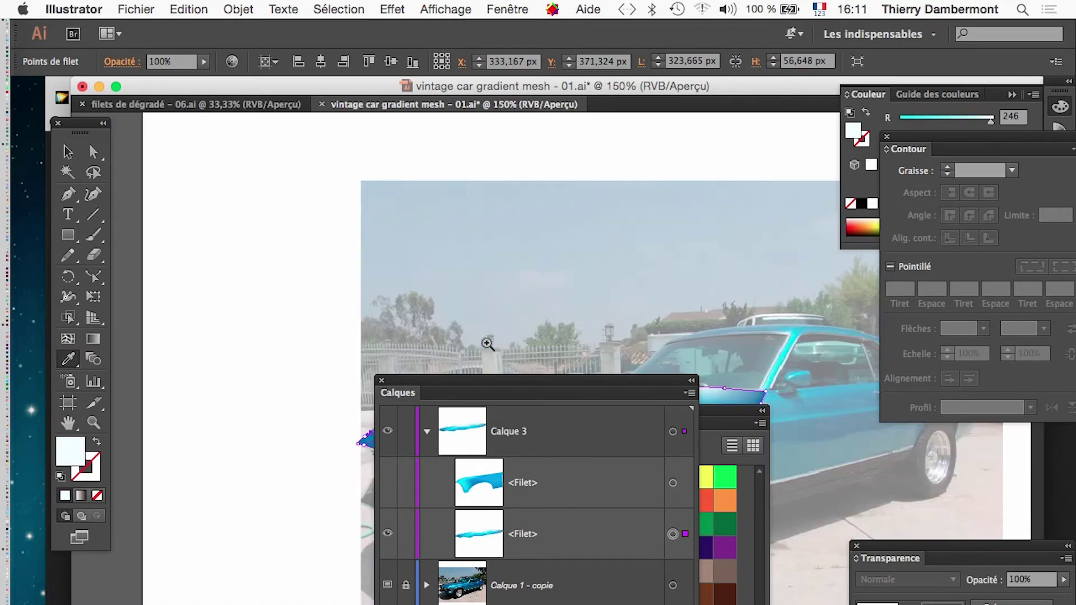
drag(556, 350, 427, 160)
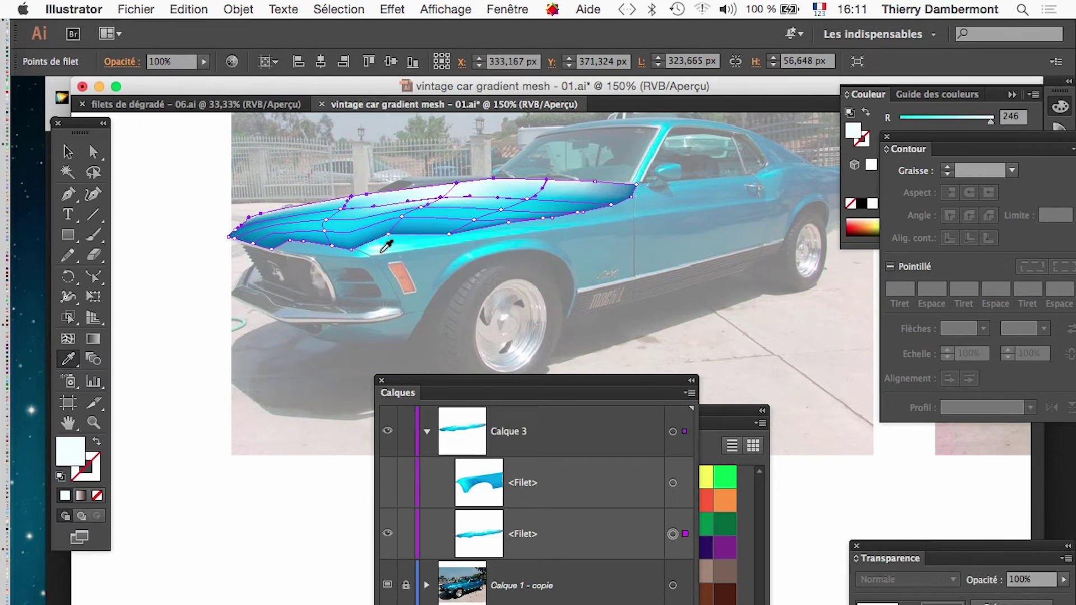
- Show the fender mesh in layer Calque 3, target it, and lock the hood mesh against selection
click(392, 497)
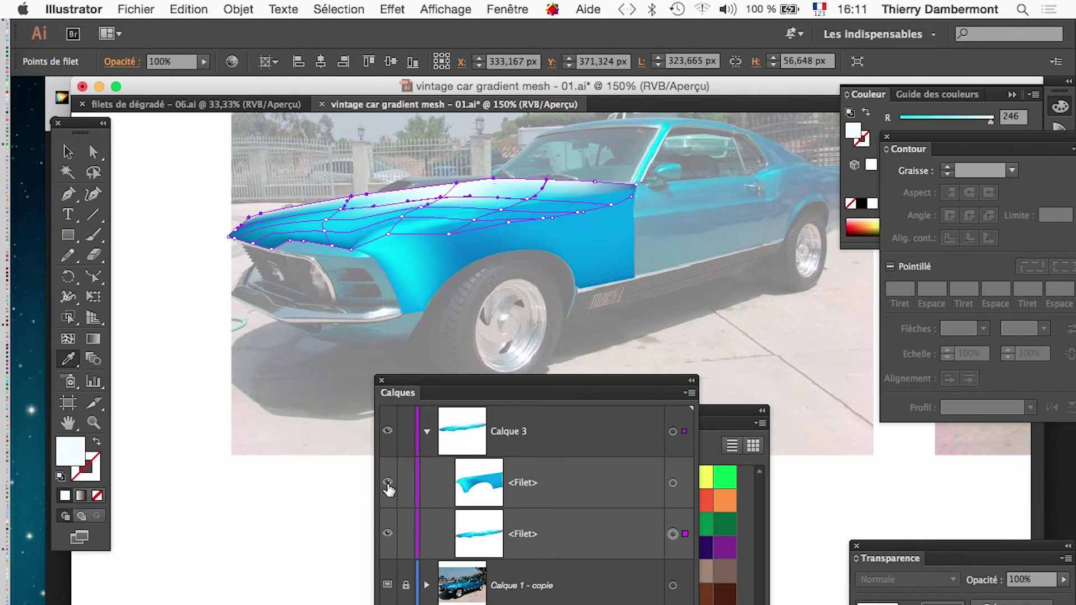
click(672, 482)
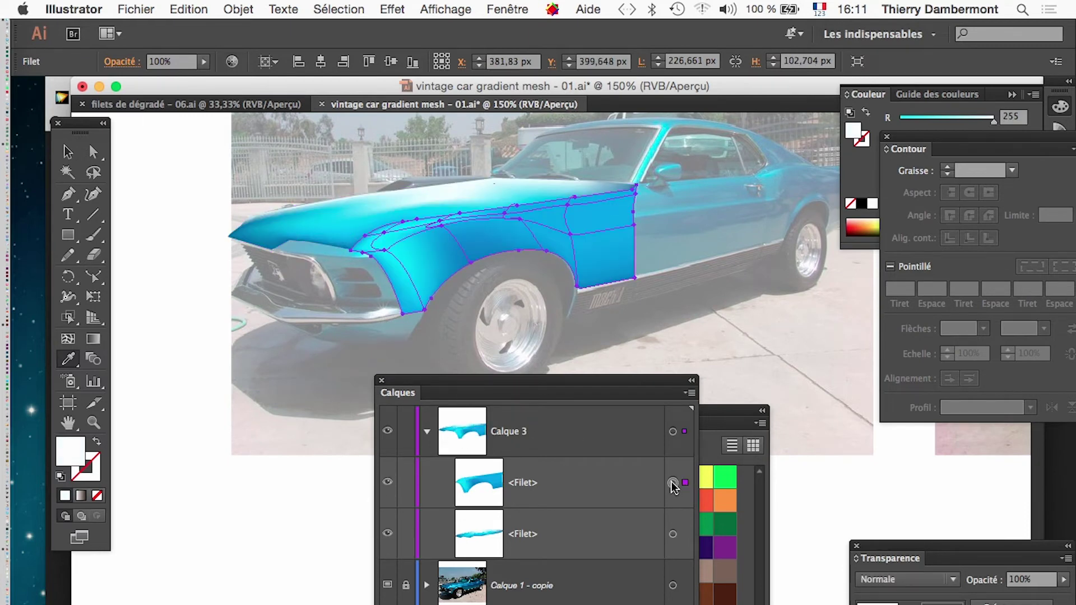
click(94, 151)
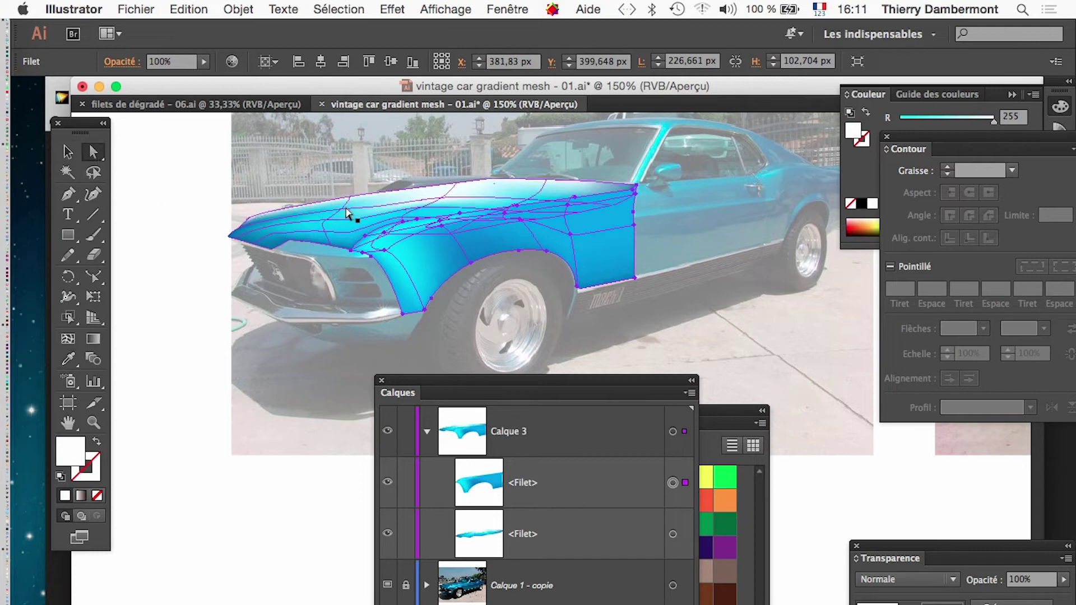
click(405, 533)
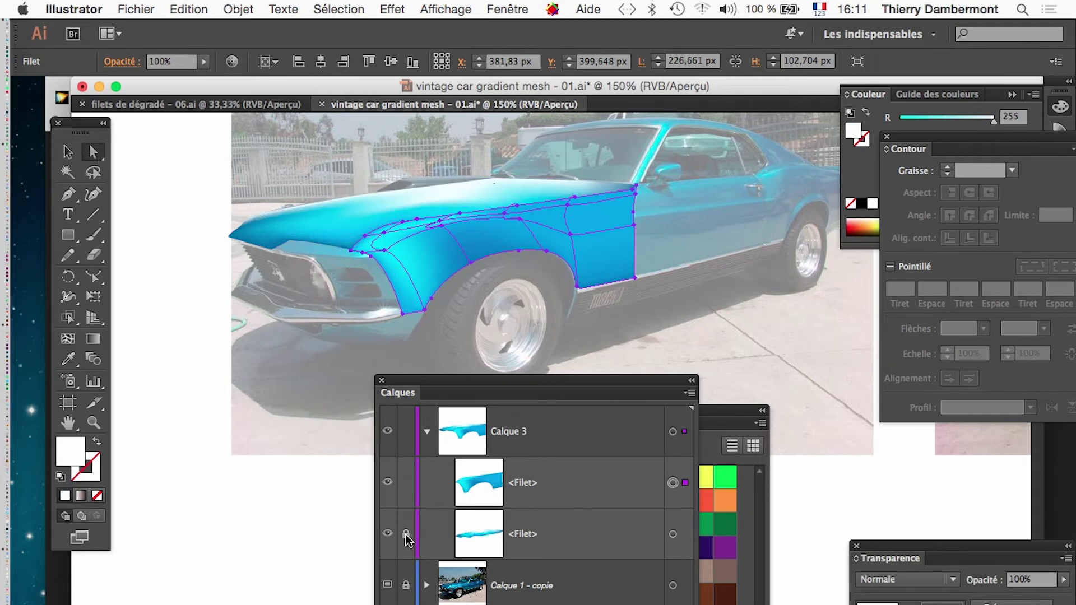
- Select the mesh points along the fender's upper front edge, recolour them with a sampled near-white, and deselect the mesh
click(356, 268)
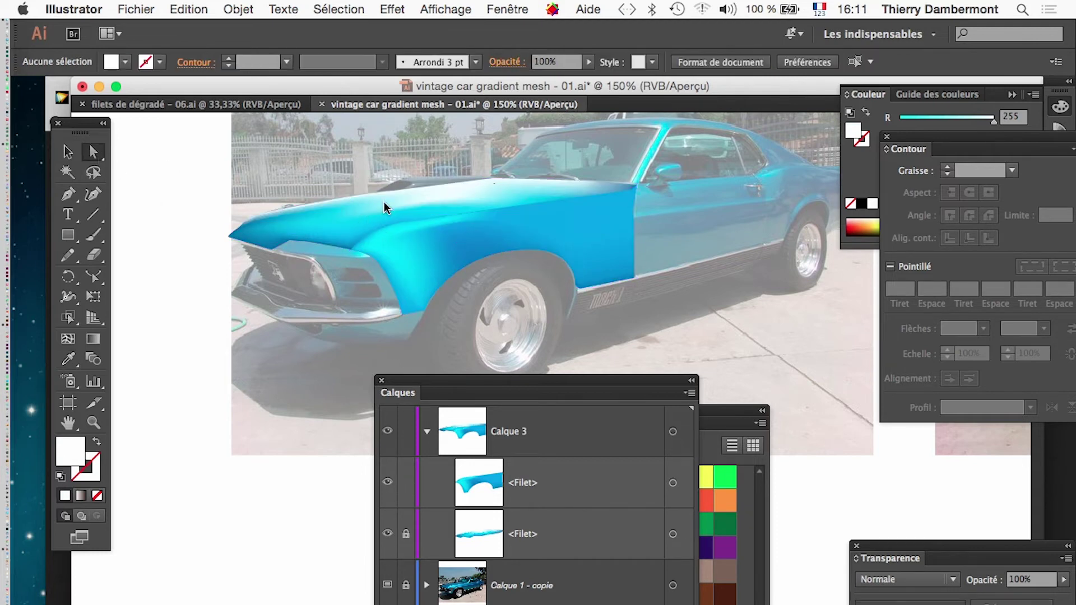
click(376, 238)
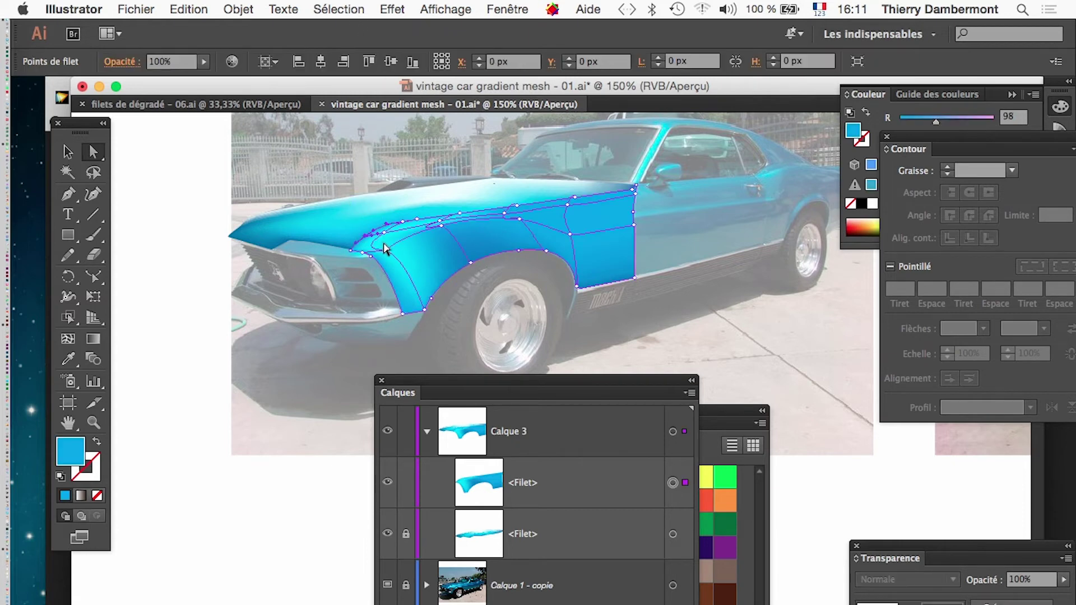
click(415, 219)
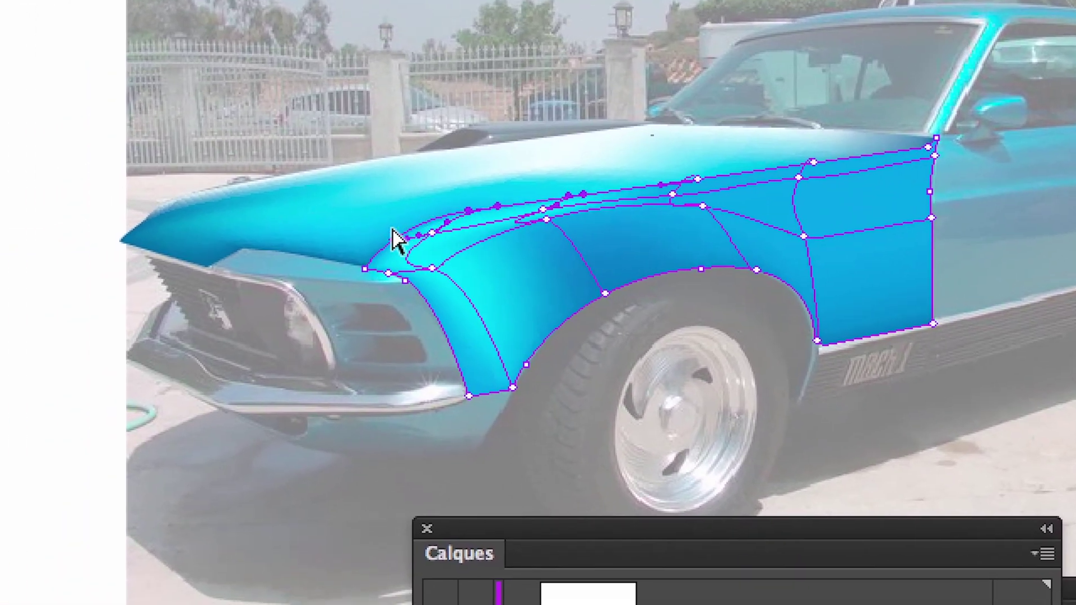
key(i)
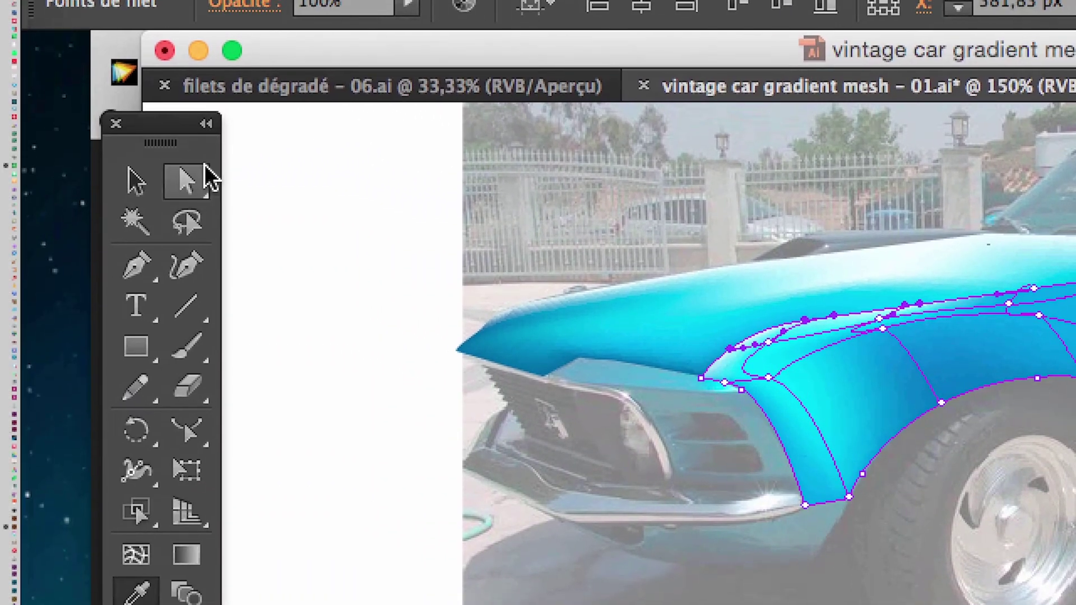
click(199, 171)
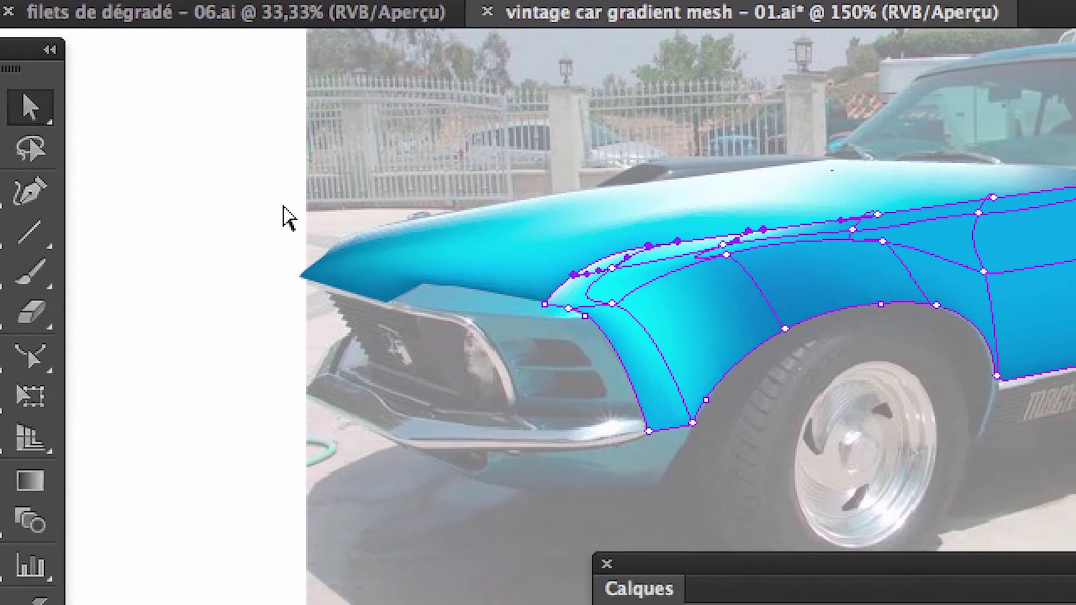
click(286, 217)
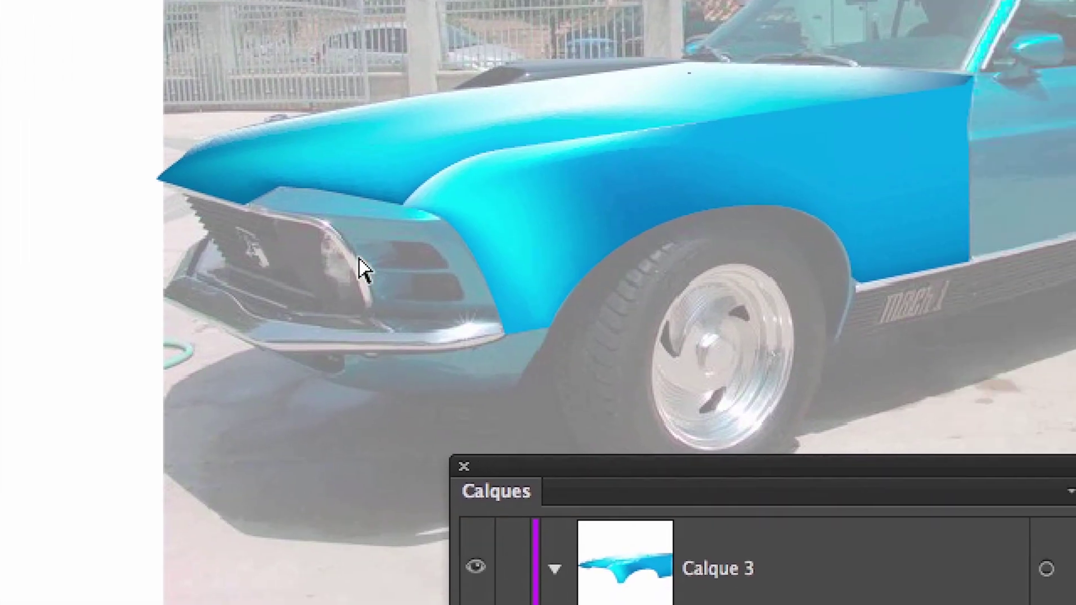
- Add a mesh line to the fender just above the wheel arch with the Mesh tool
click(766, 247)
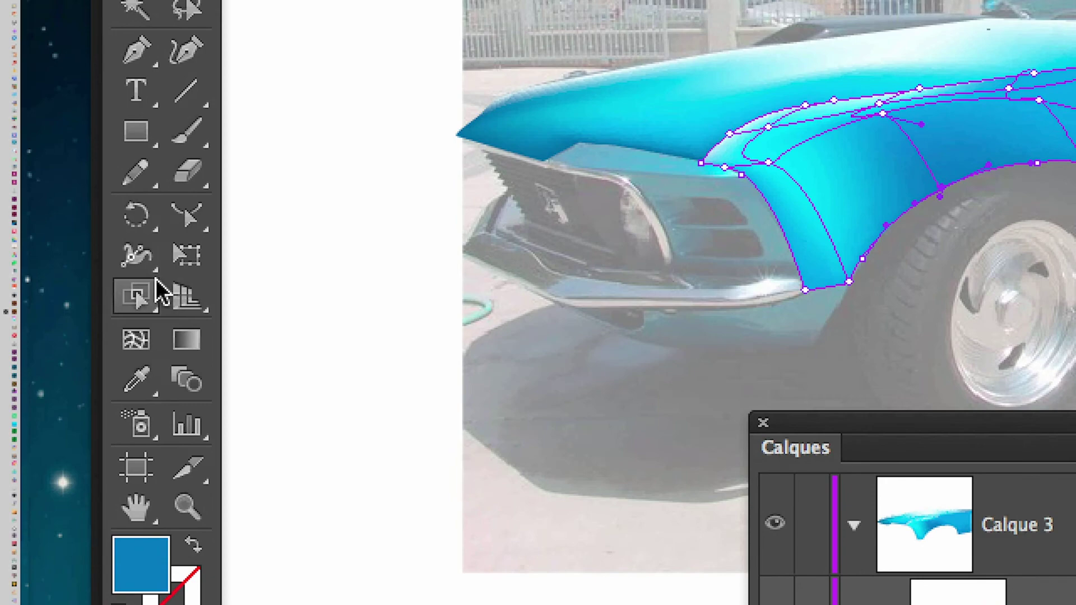
click(144, 303)
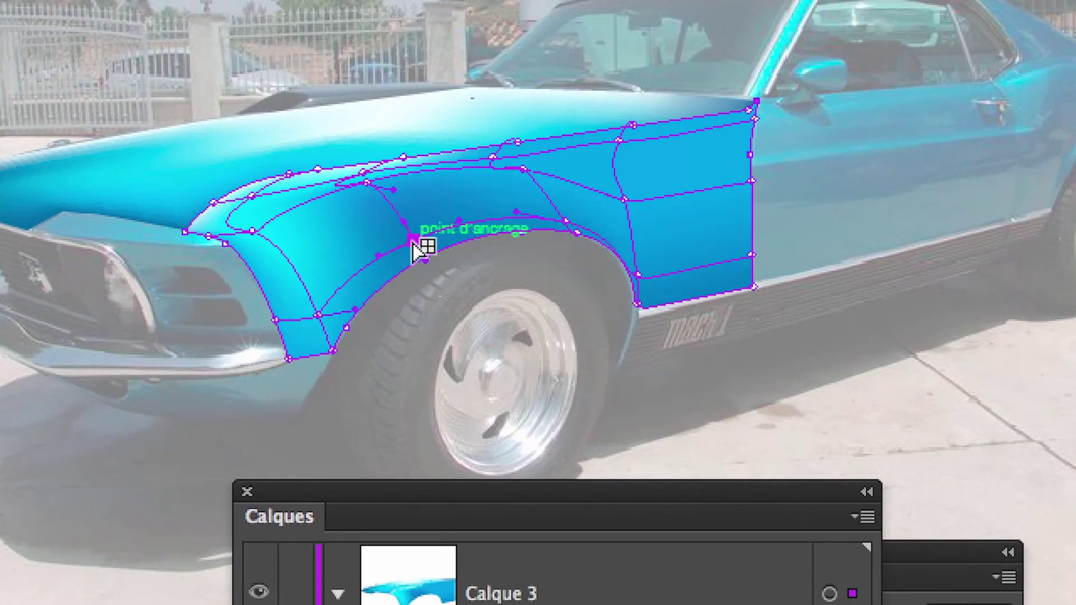
click(382, 193)
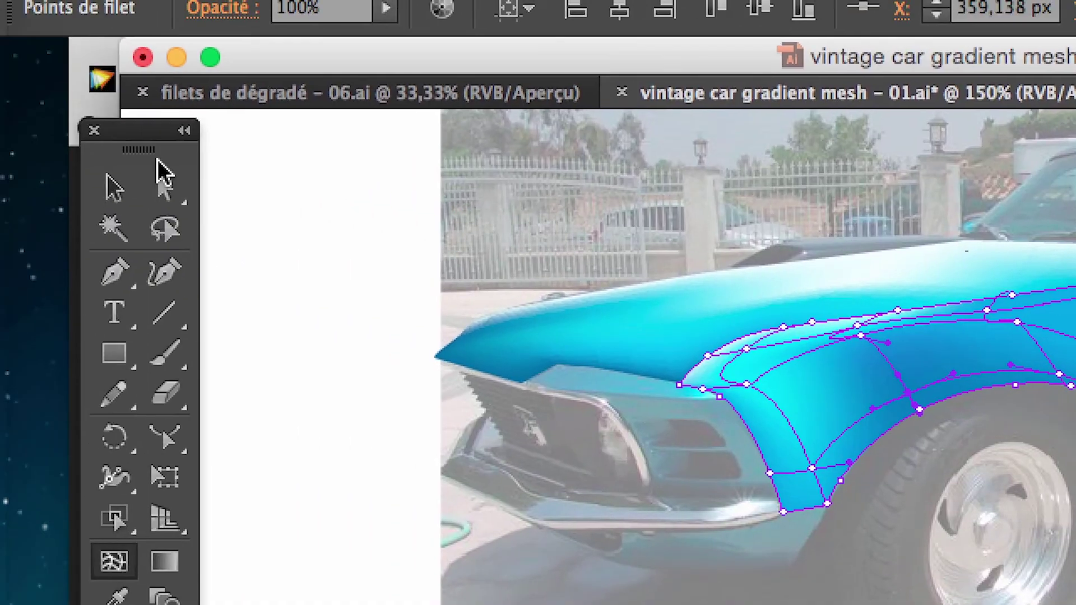
- Recolour the new mesh points above the wheel arch with near-white sampled from the hood using the Eyedropper
click(156, 168)
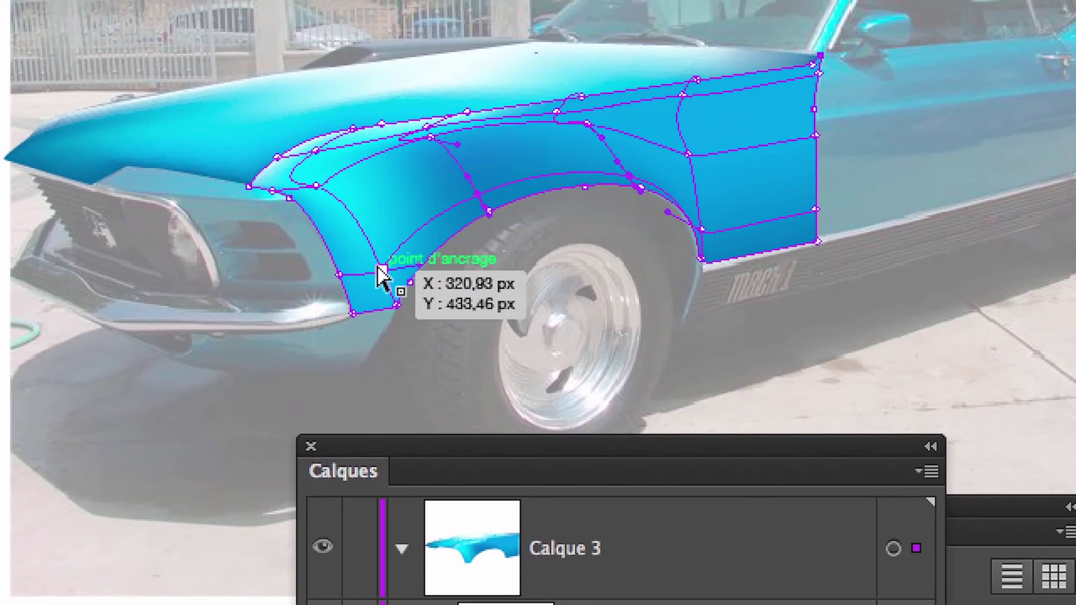
key(super+z)
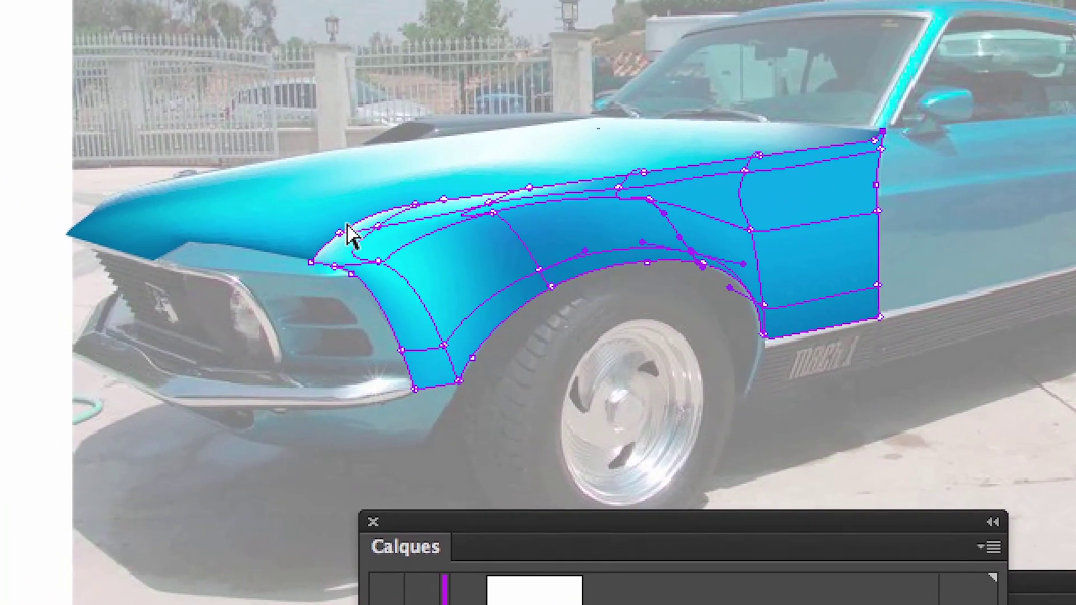
key(i)
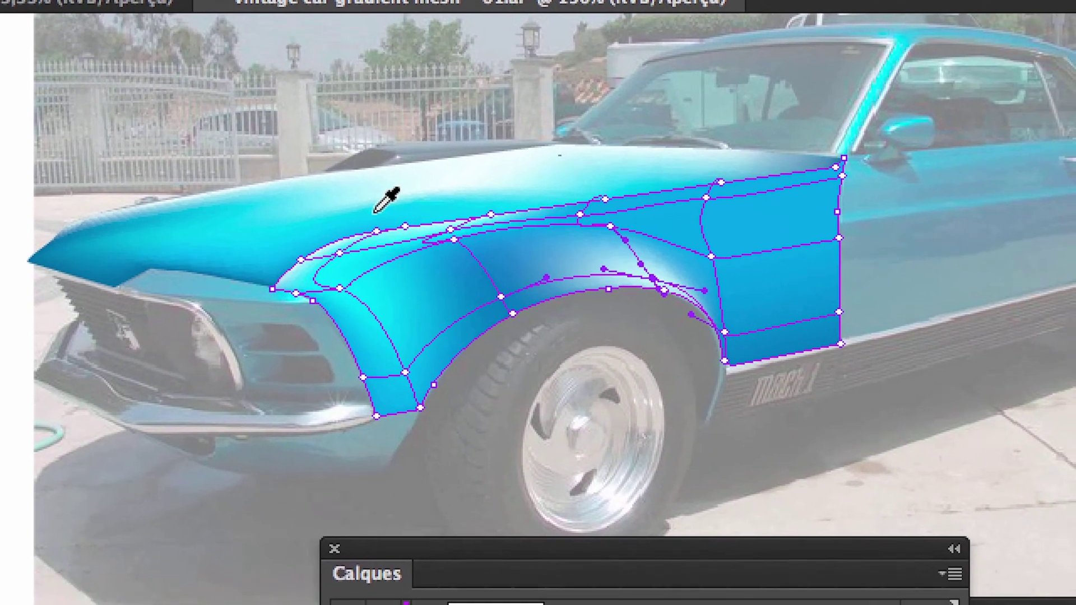
key(a)
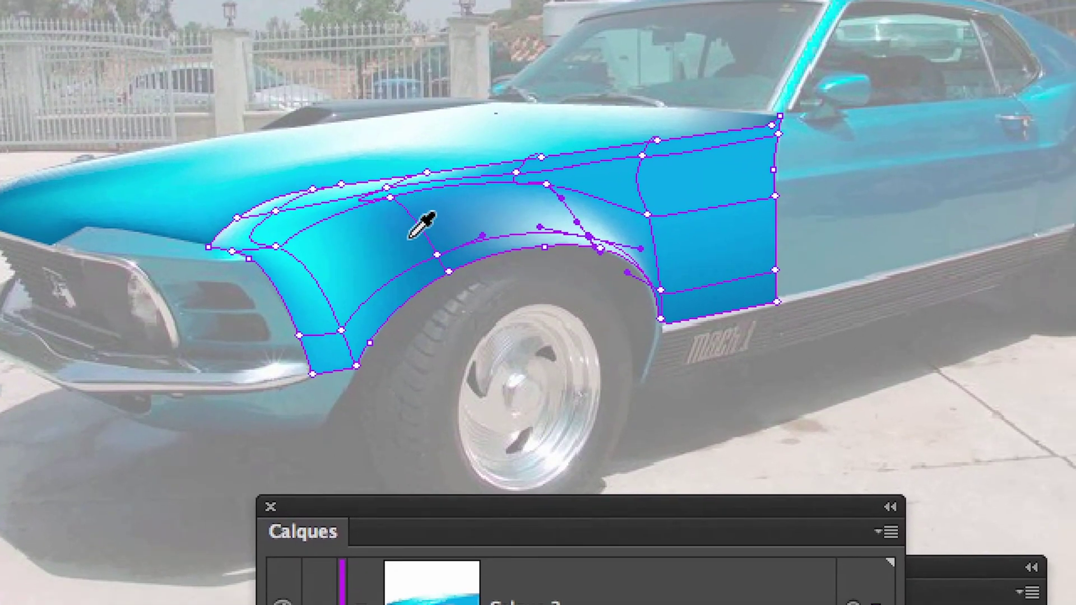
click(418, 244)
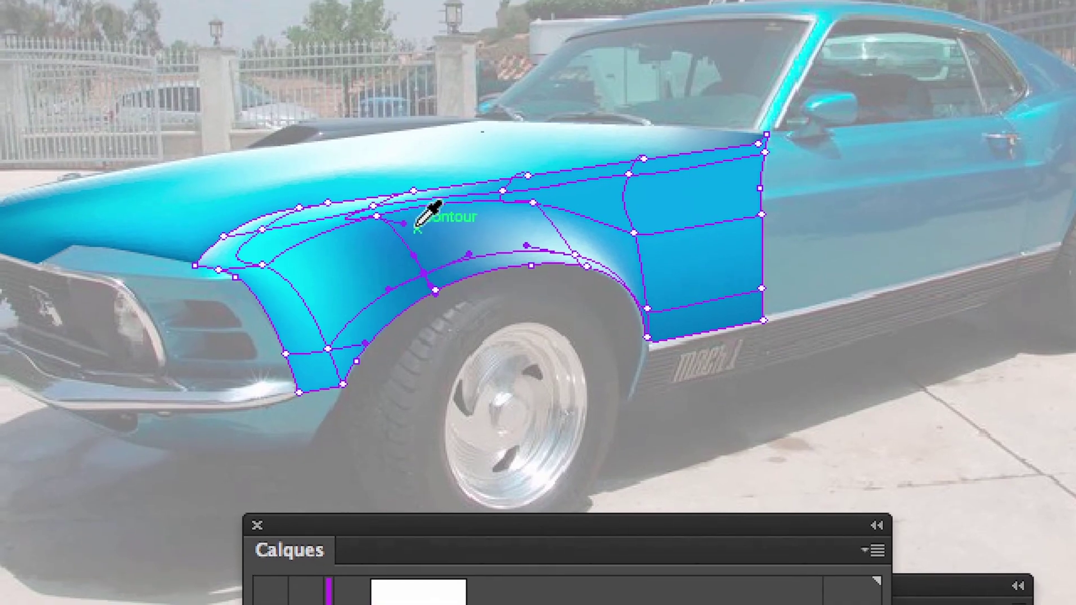
key(i)
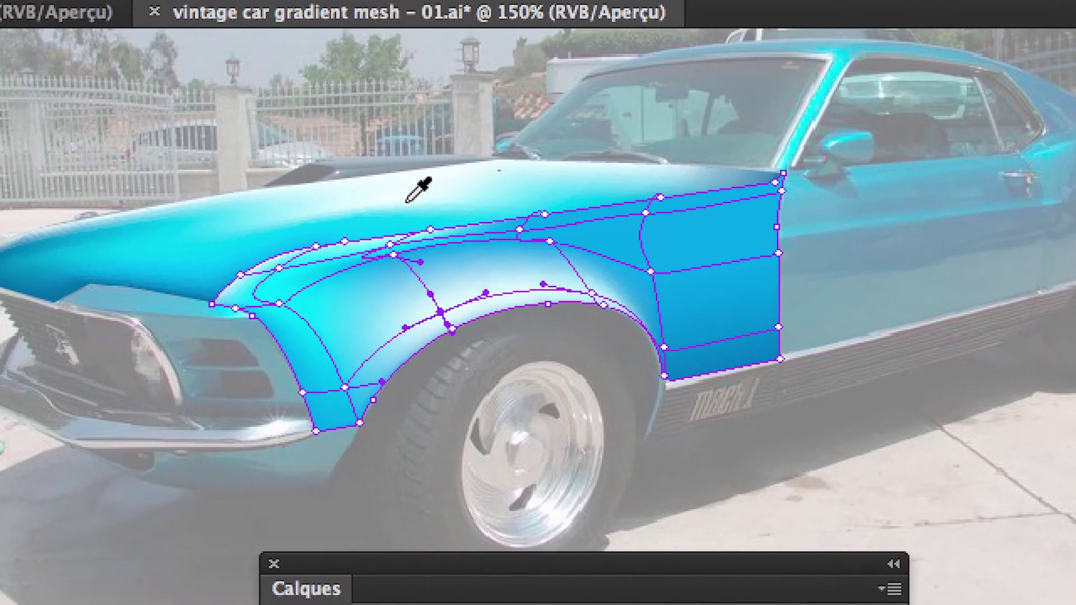
click(409, 201)
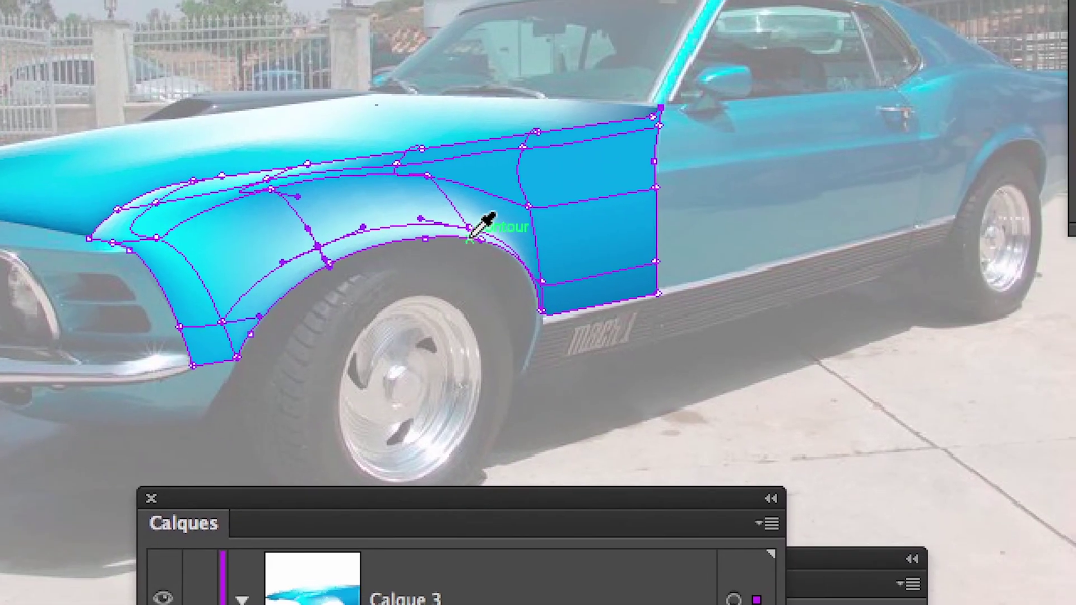
- Soften the mesh points above the wheel arch with a light blue sampled from the hood and deselect the fender
key(a)
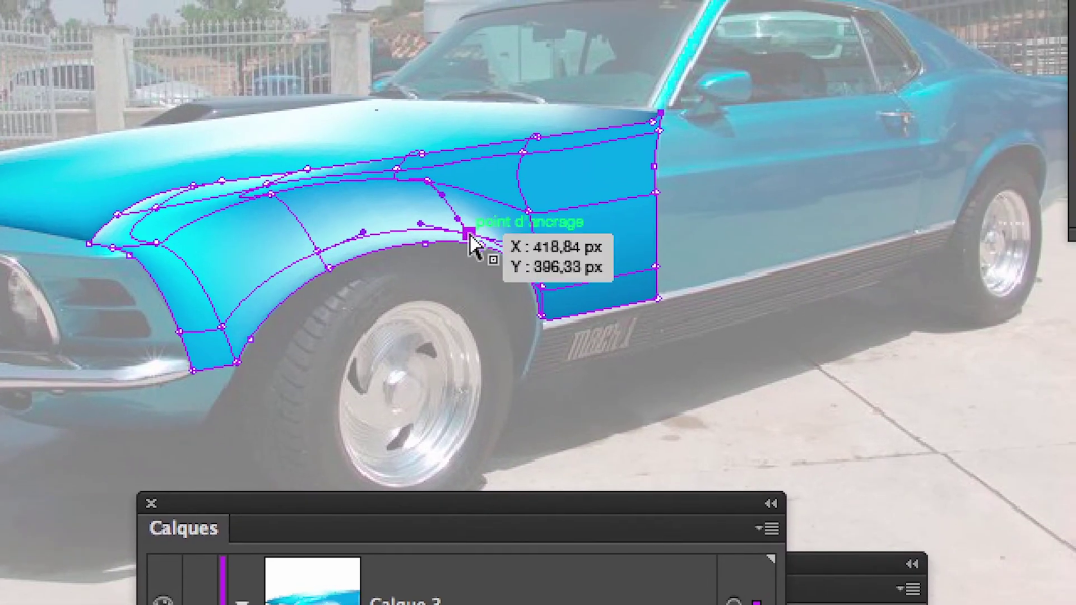
key(i)
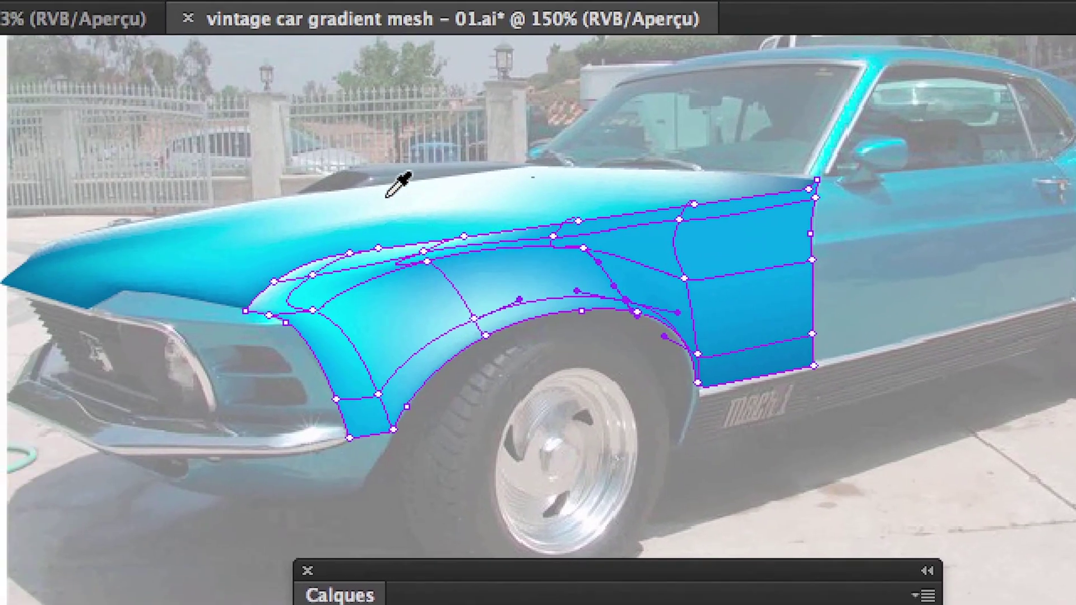
key(a)
click(367, 193)
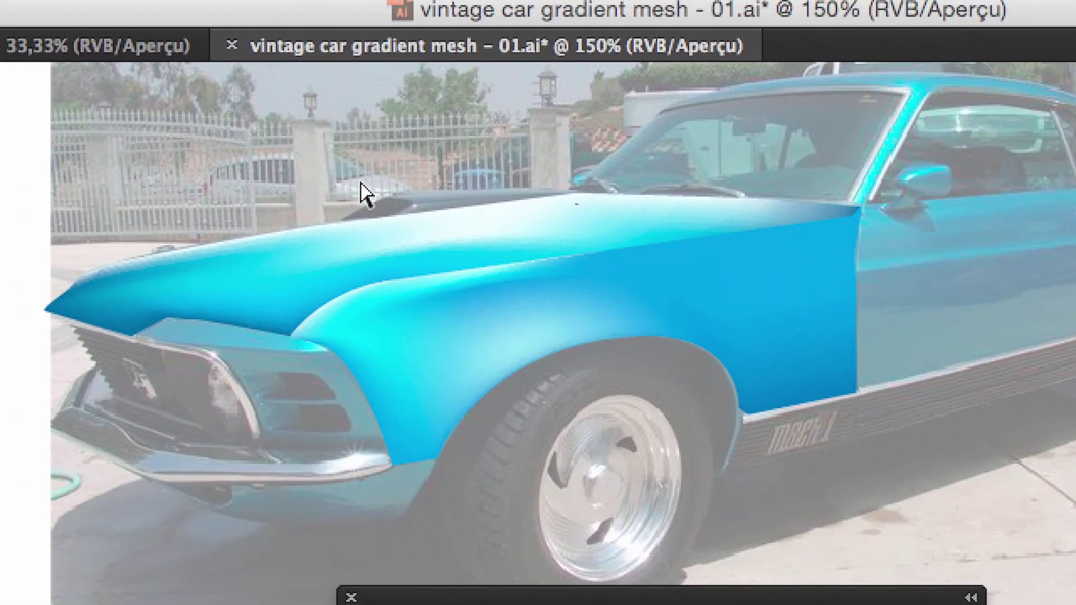
- Select the mesh points along the fender's upper rear section, recolour them with light blue sampled from the hood, and deselect the mesh
key(i)
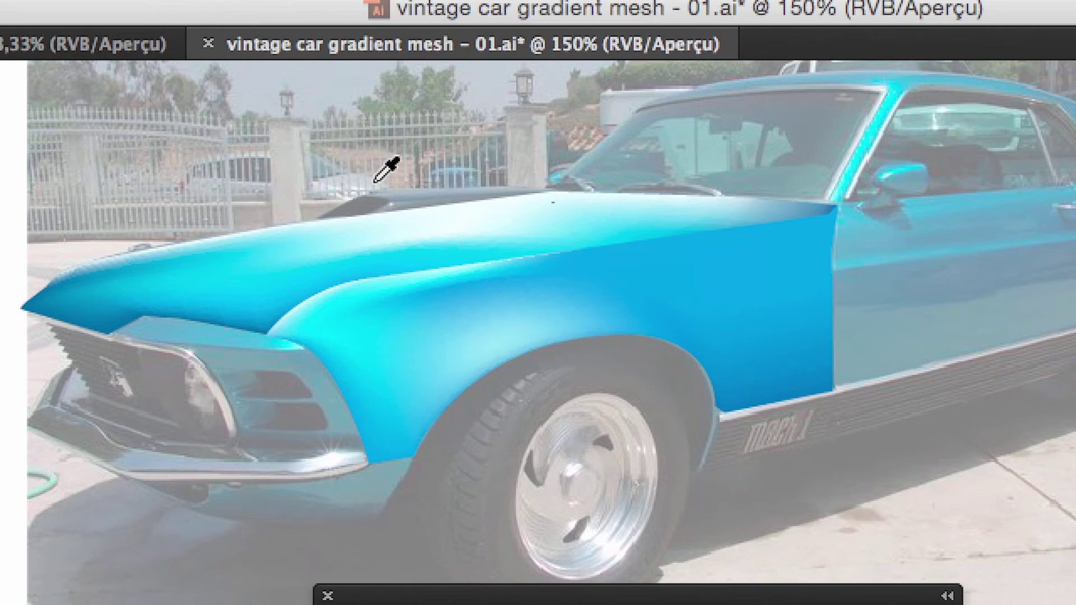
key(a)
click(743, 226)
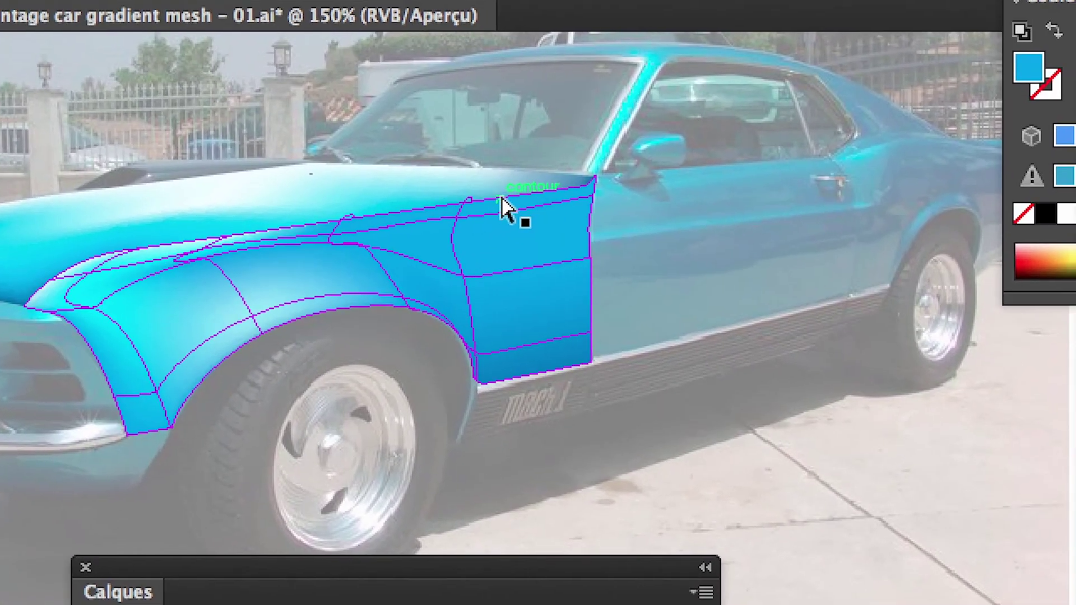
click(504, 209)
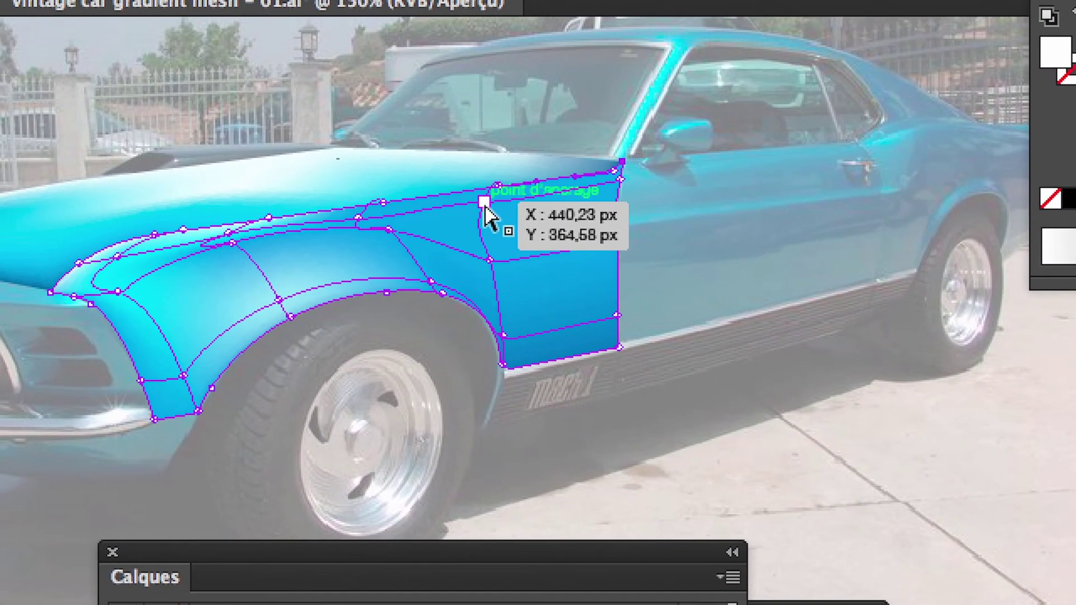
drag(485, 207, 617, 189)
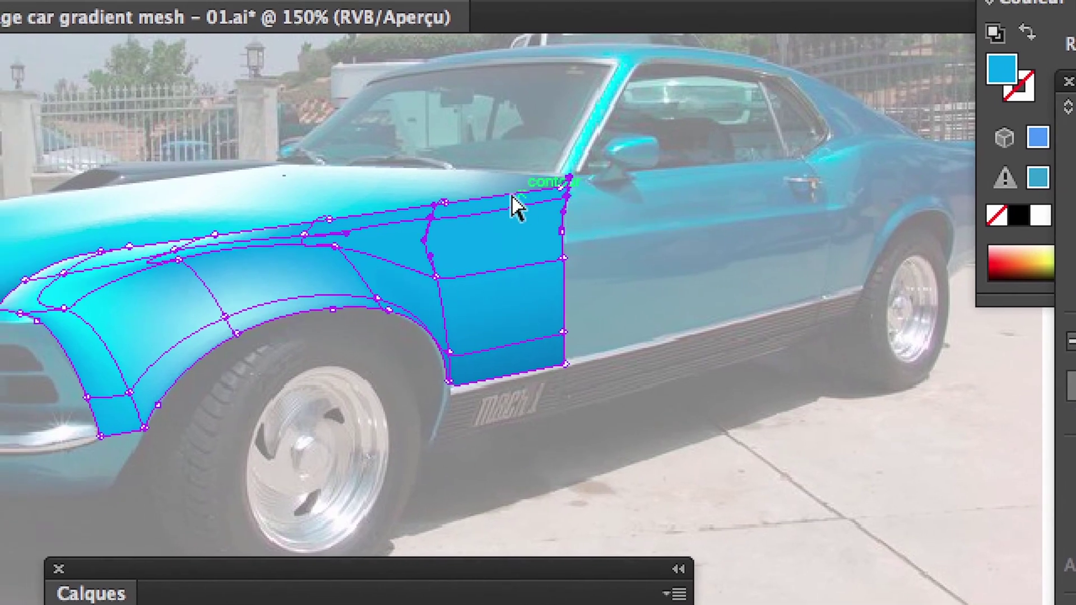
key(i)
click(331, 182)
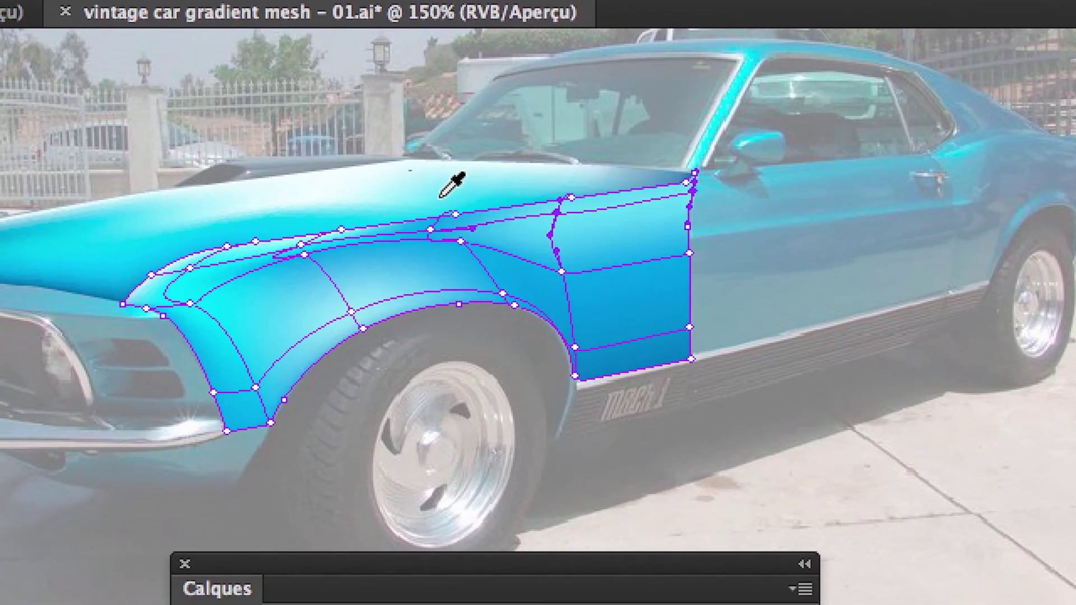
click(440, 197)
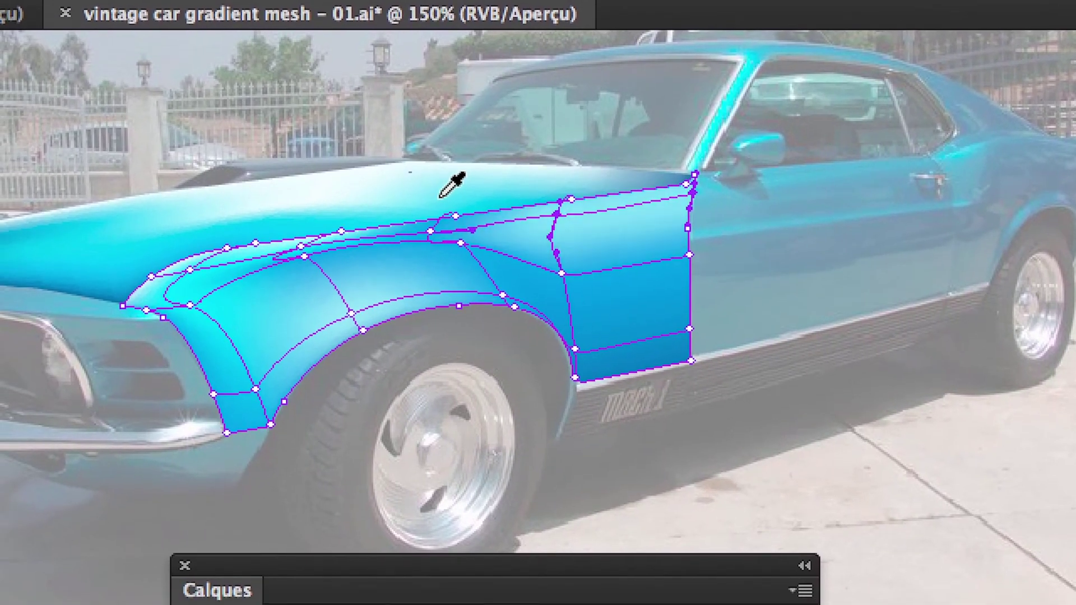
key(ctrl+shift+a)
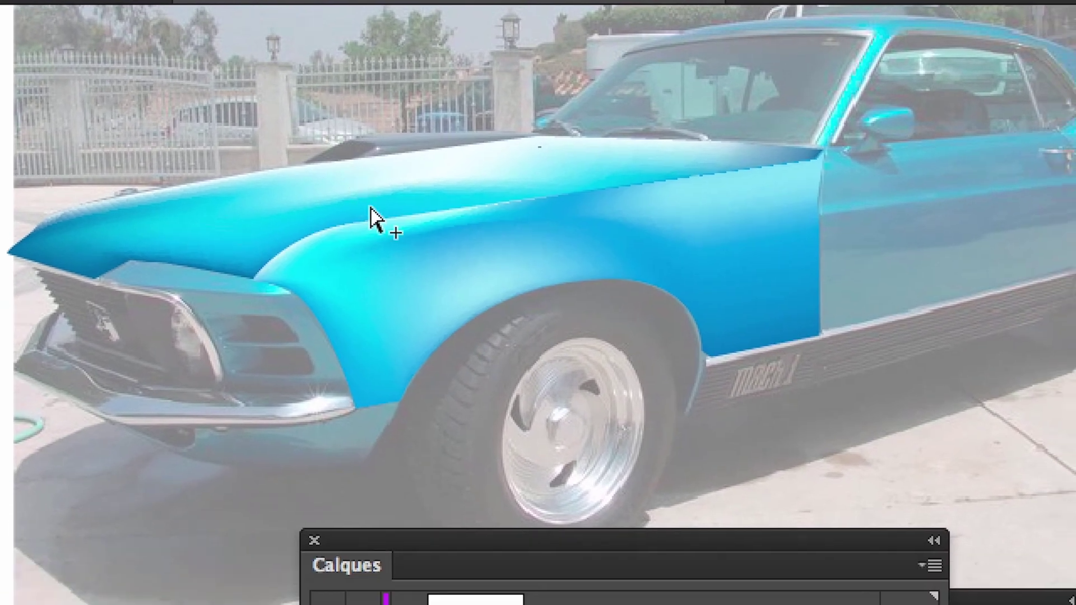
- Compare the shaded hood and fender meshes with the original car photo beside them
key(super+minus)
key(super+minus)
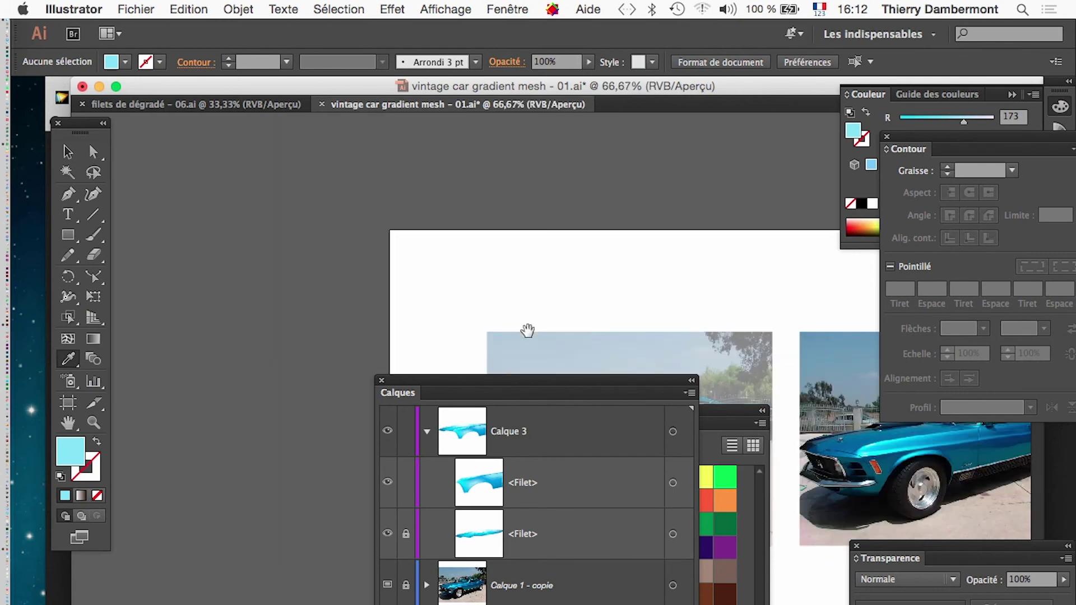
scroll(412, 225, down, 3)
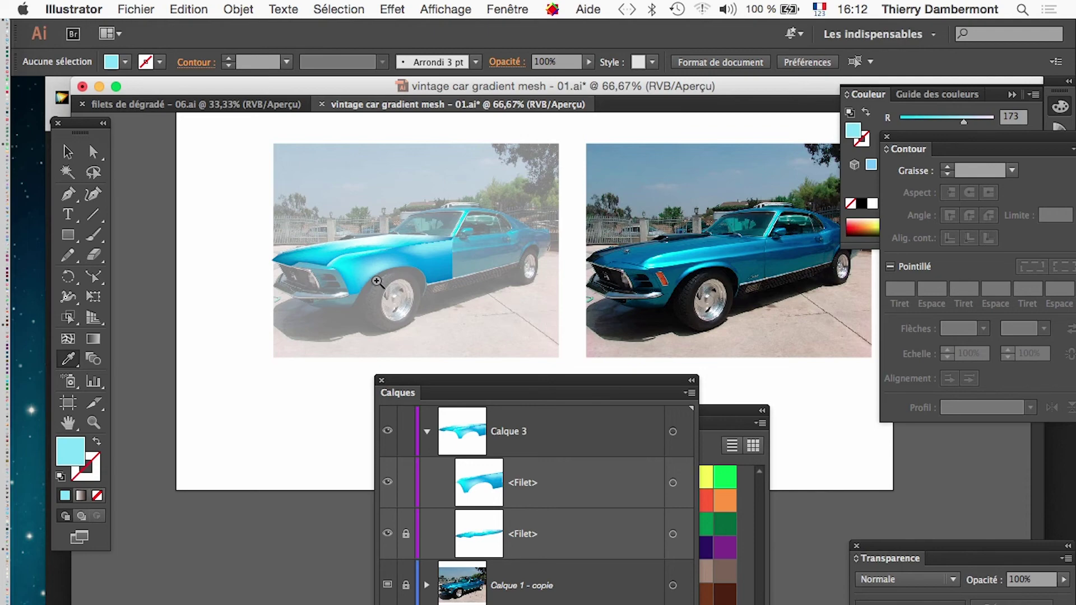
super+click(377, 282)
super+click(513, 343)
drag(547, 372, 353, 170)
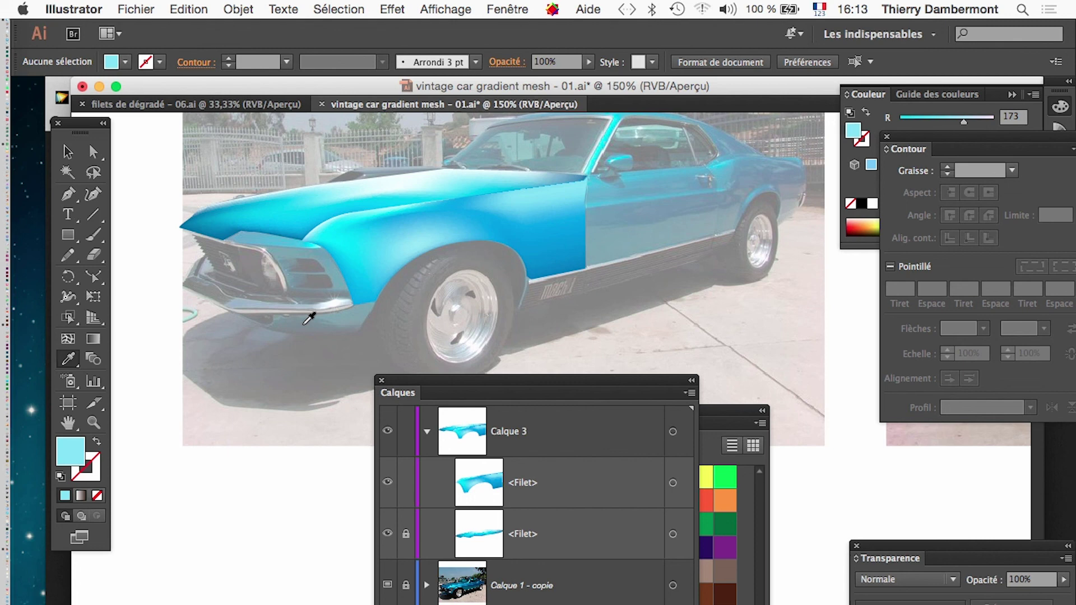
- Temporarily hide the Calque 1 - copie template layer to inspect the hood and fender meshes on their own, and show it again
click(714, 470)
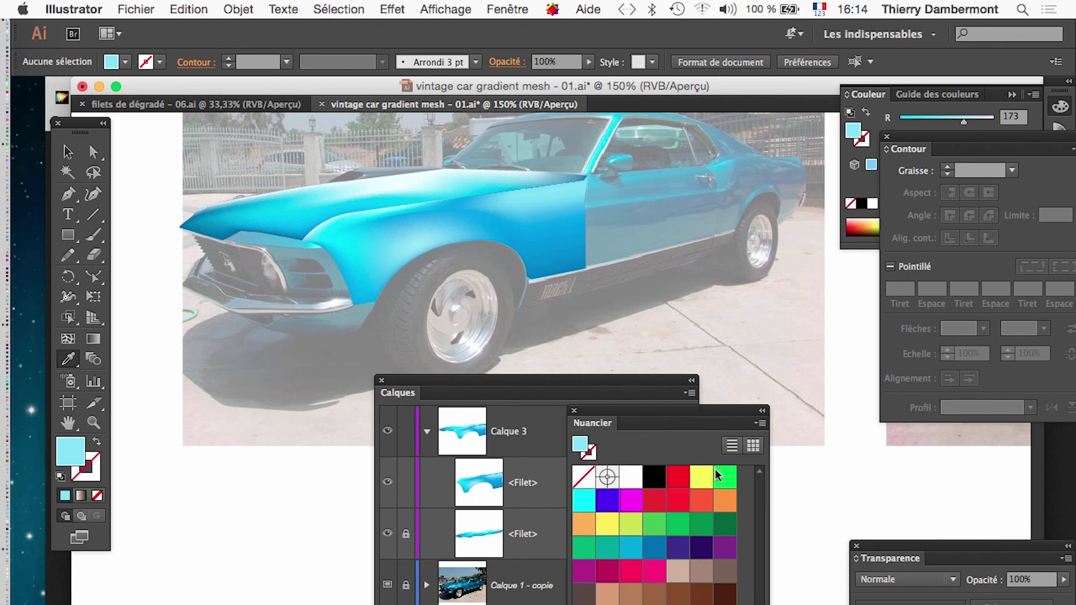
drag(434, 383, 602, 198)
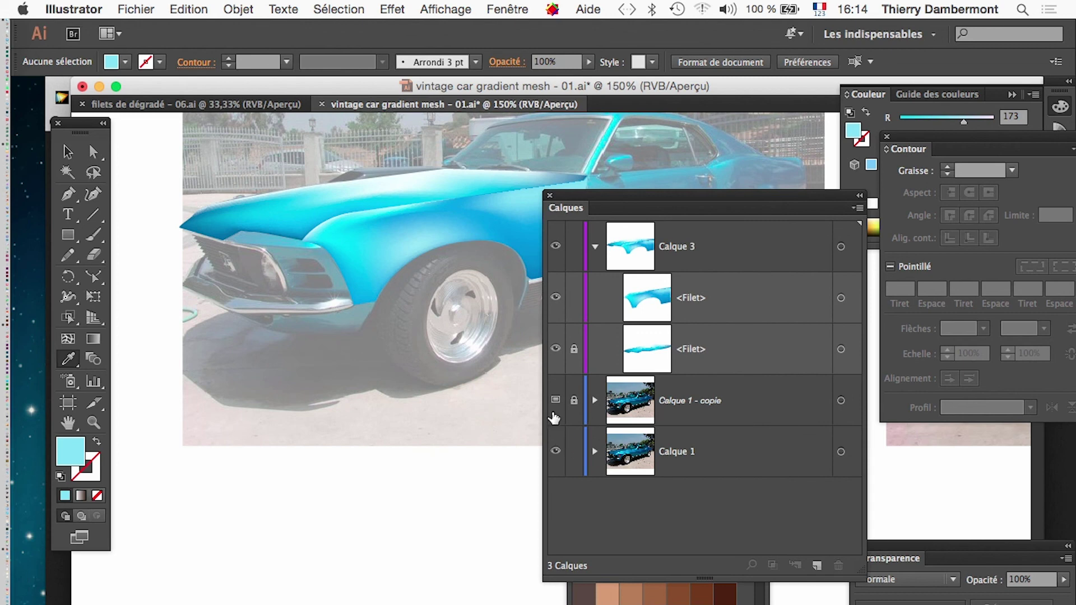
click(556, 408)
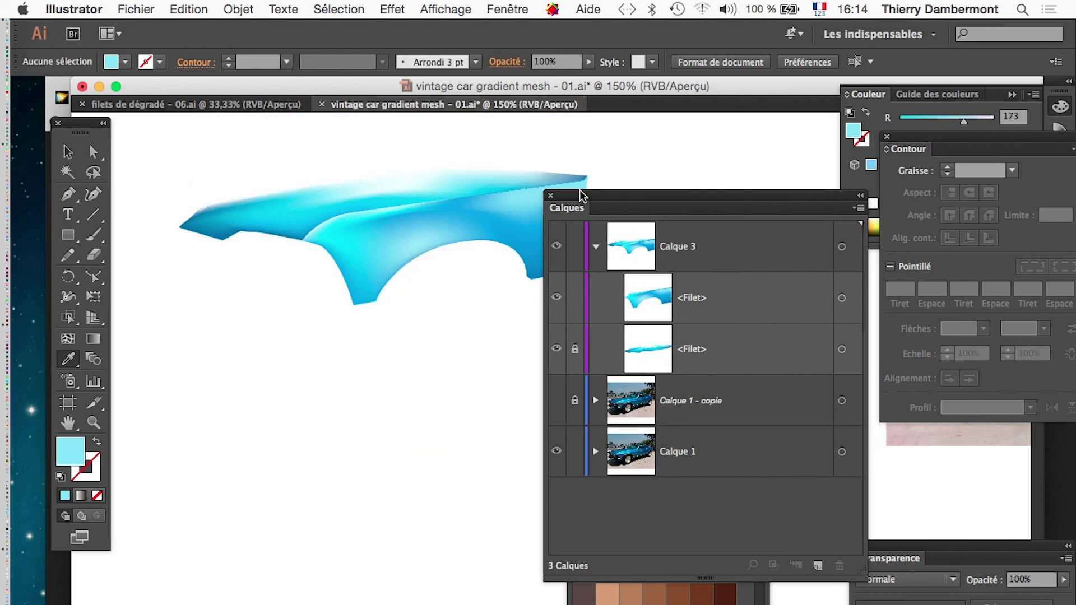
drag(586, 193, 826, 219)
key(super+plus)
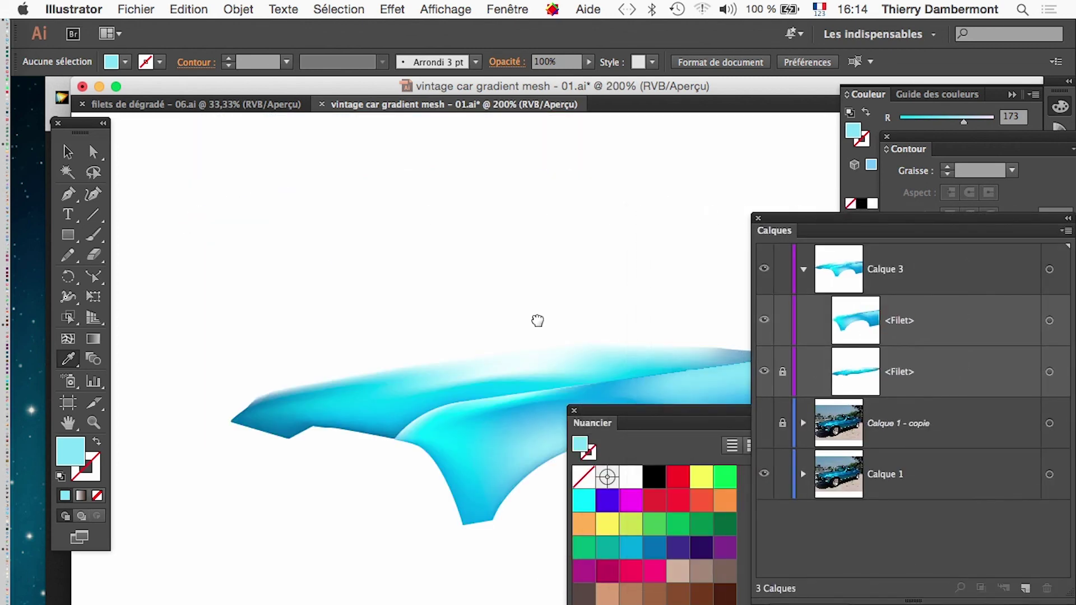
drag(538, 317, 418, 184)
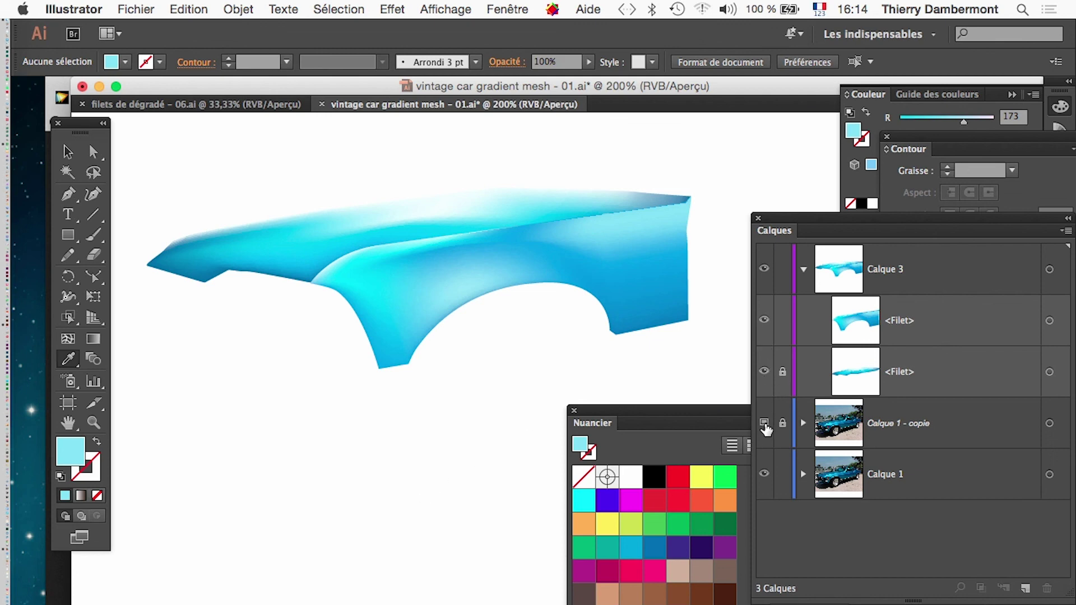
click(764, 424)
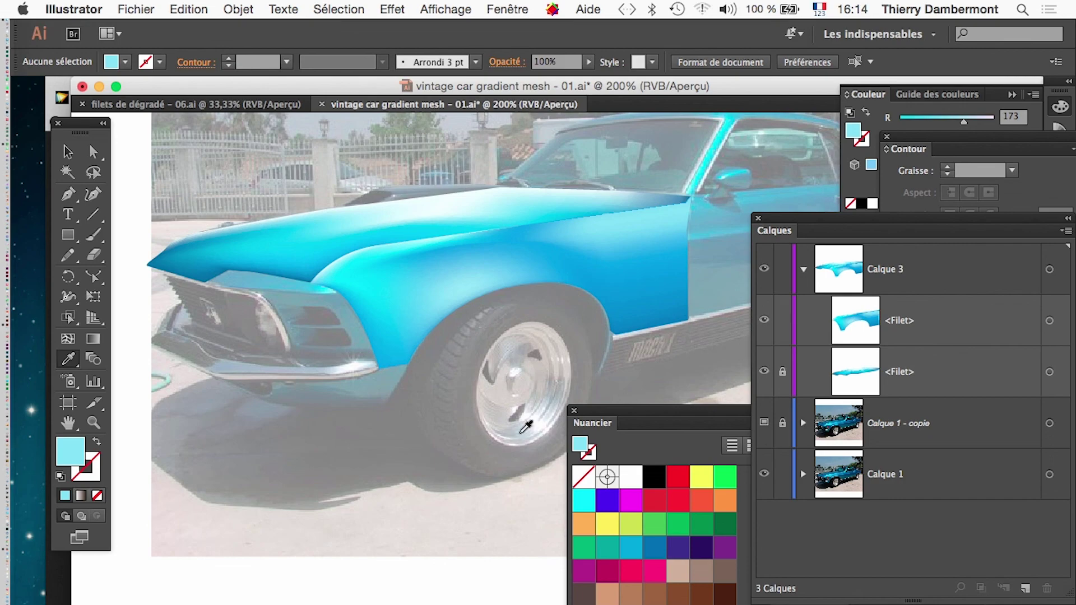